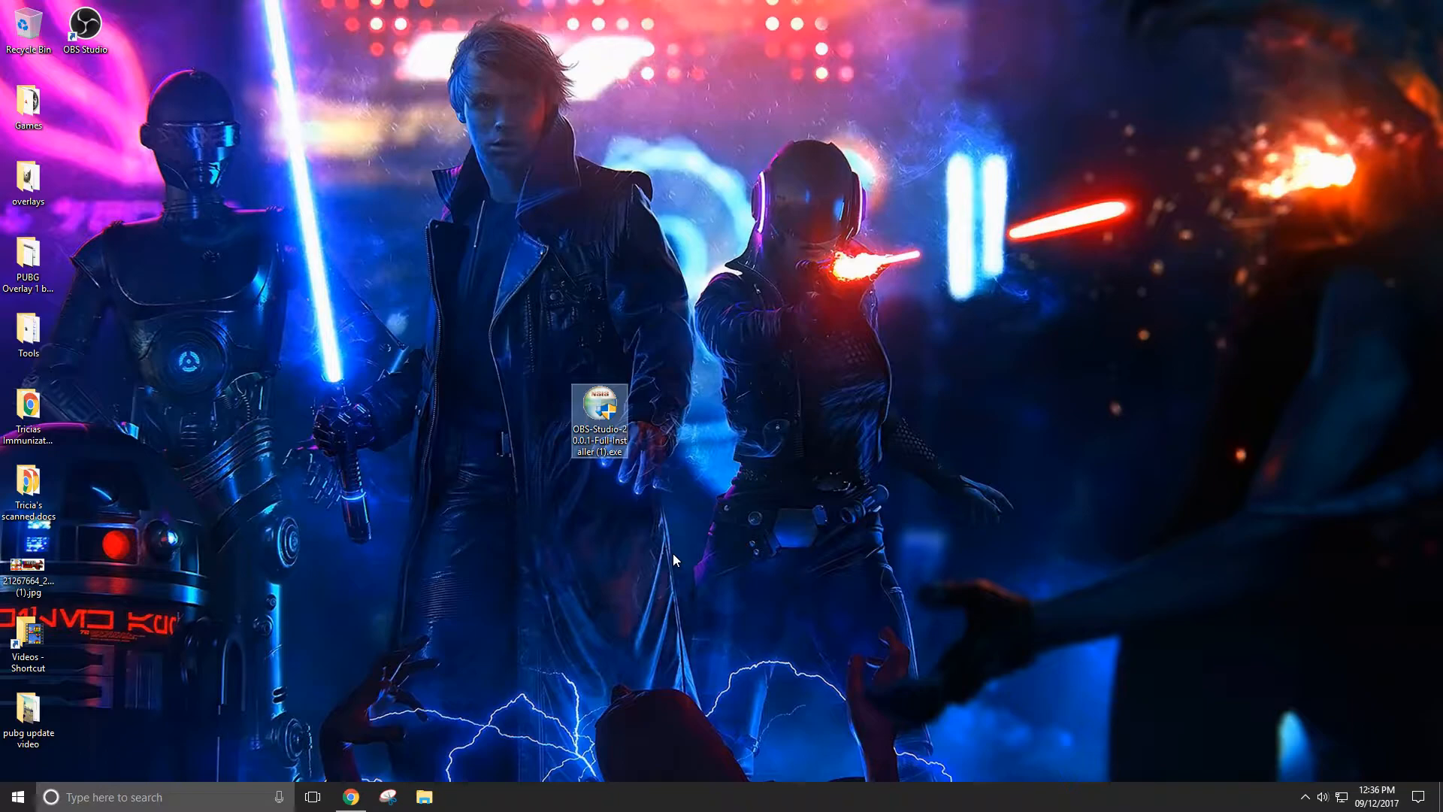
- Install OBS Studio 20.0.1 in the default folder with the Browser Source plugin and without Realsense Source, and finish setup
double_click(621, 394)
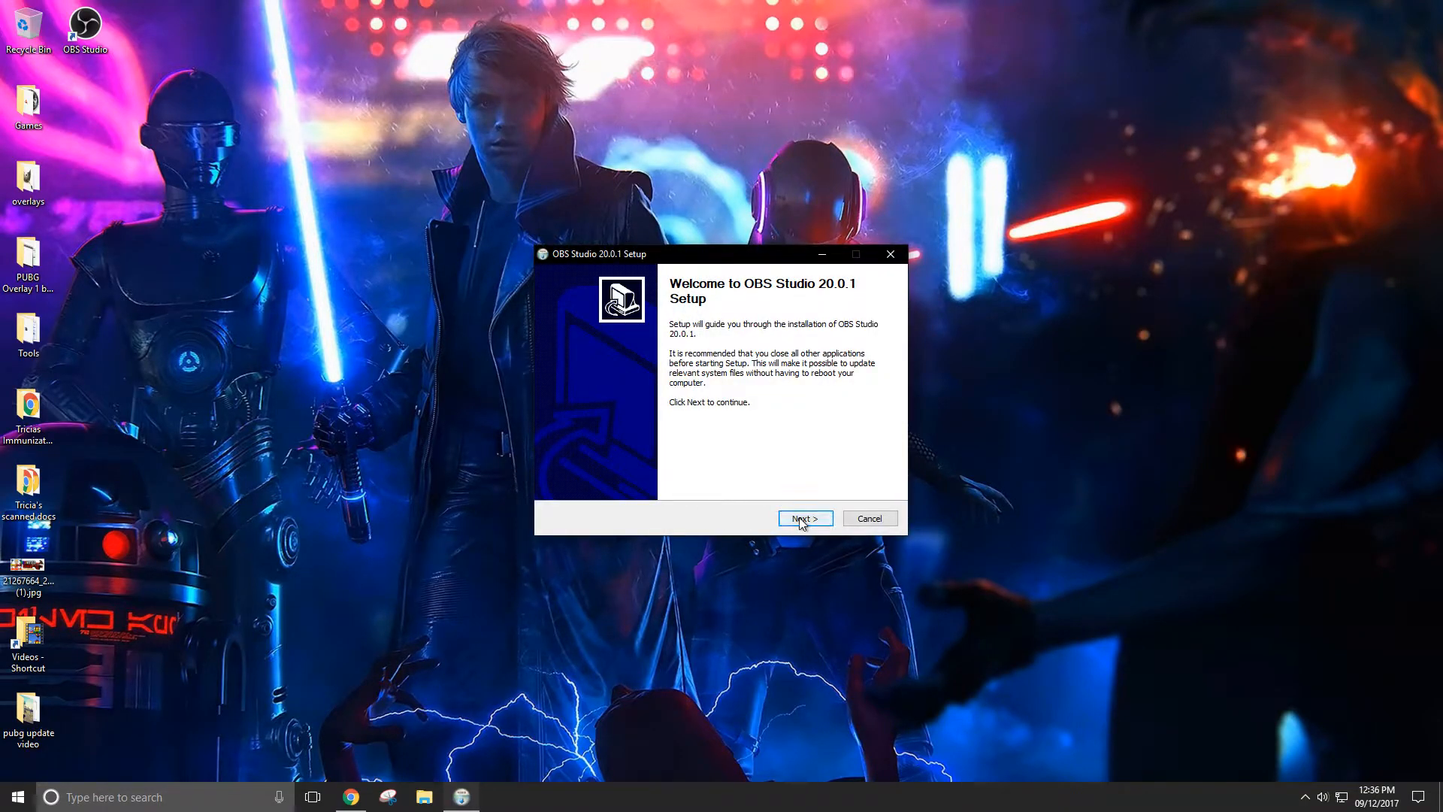
click(802, 520)
click(805, 519)
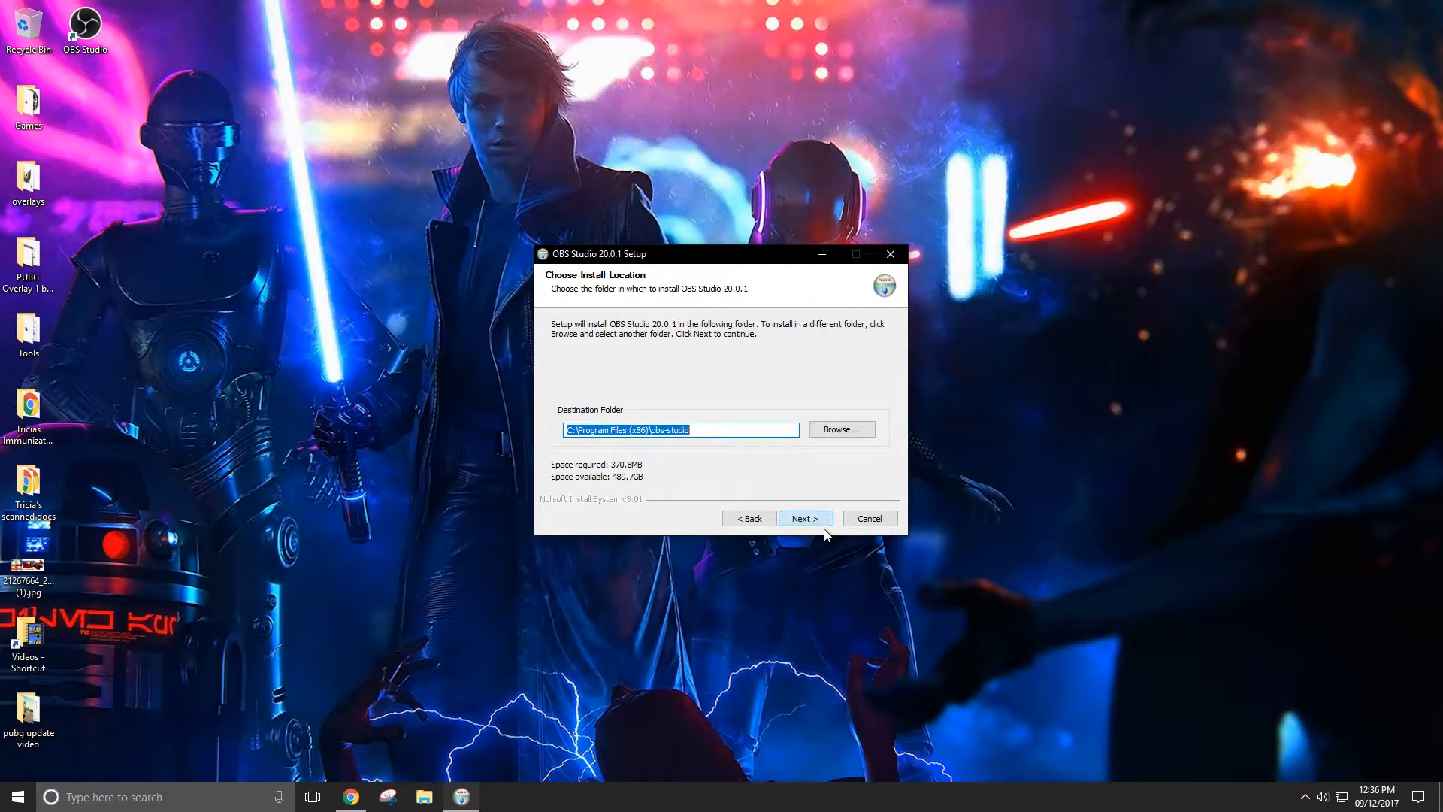
click(802, 519)
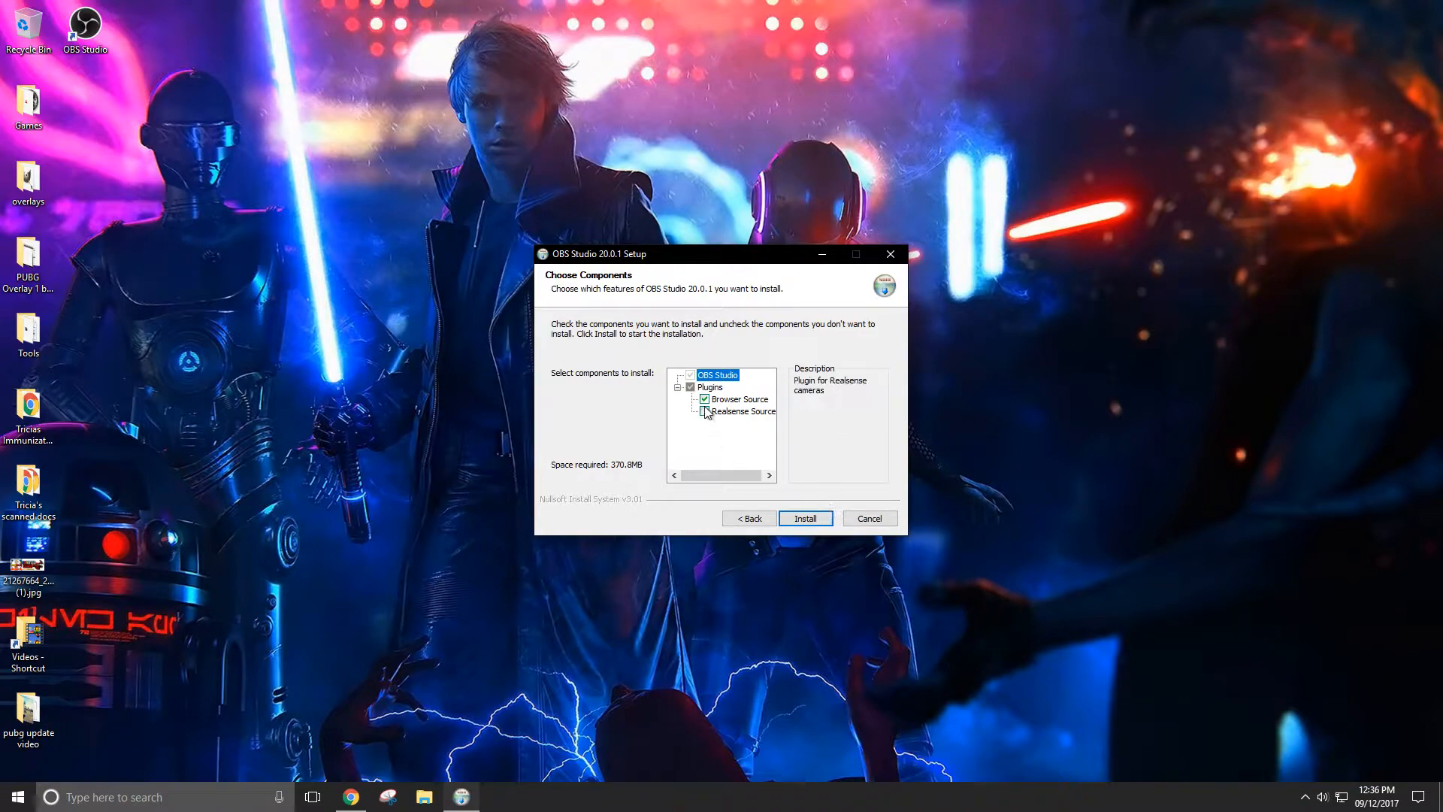
click(805, 518)
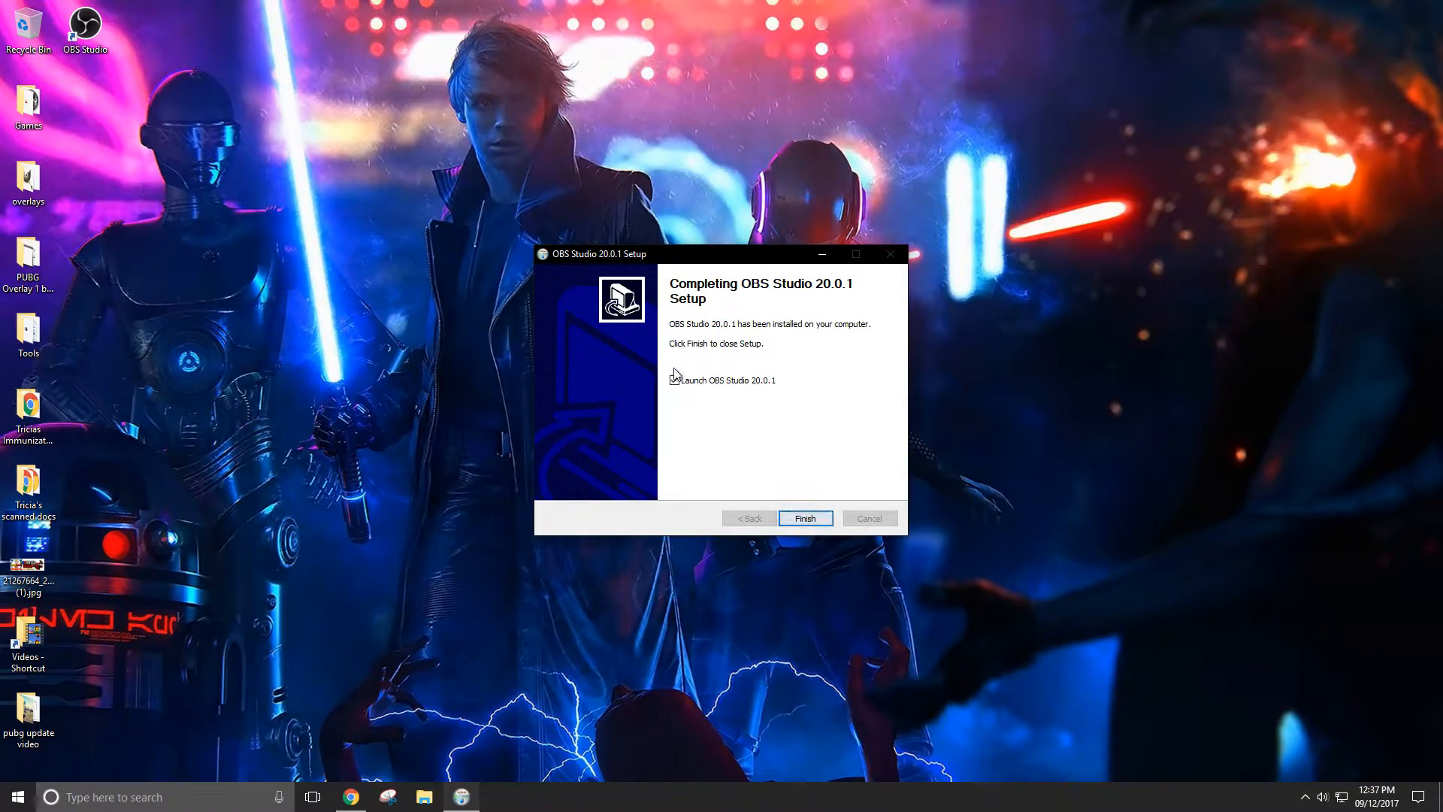
click(804, 518)
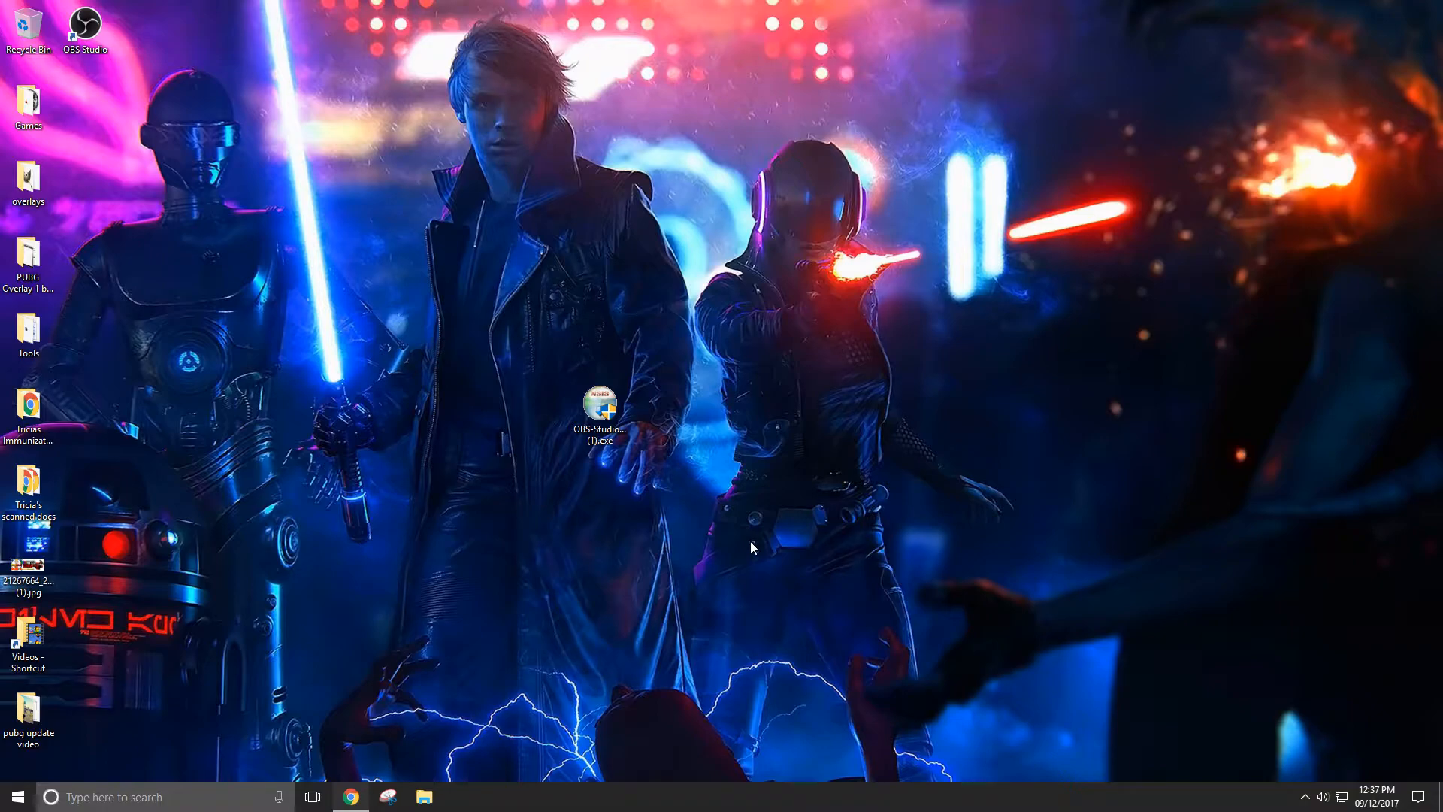
click(731, 538)
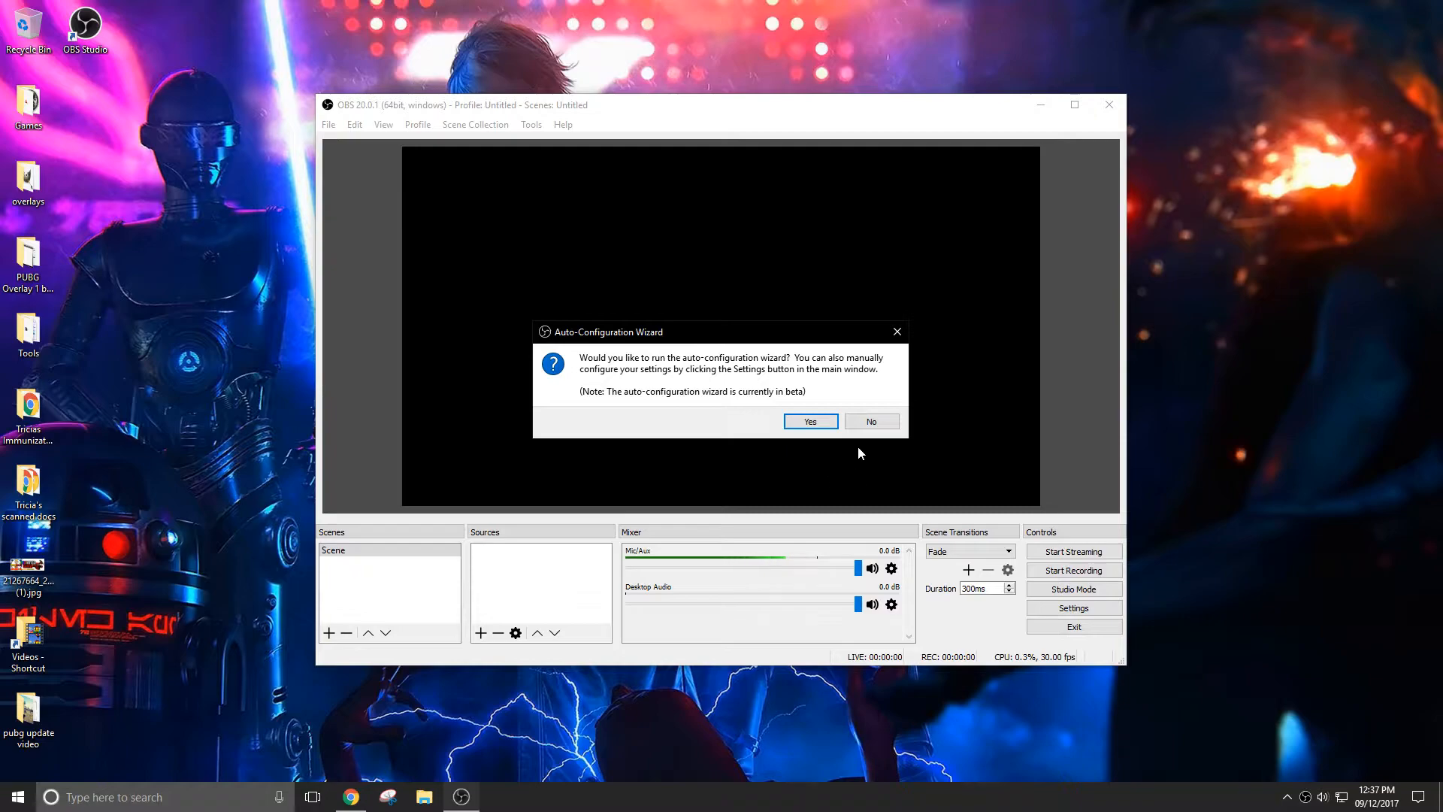
- Run the auto-configuration wizard optimized for streaming, keeping the current 1920x1080 canvas and setting the FPS to 60
click(813, 421)
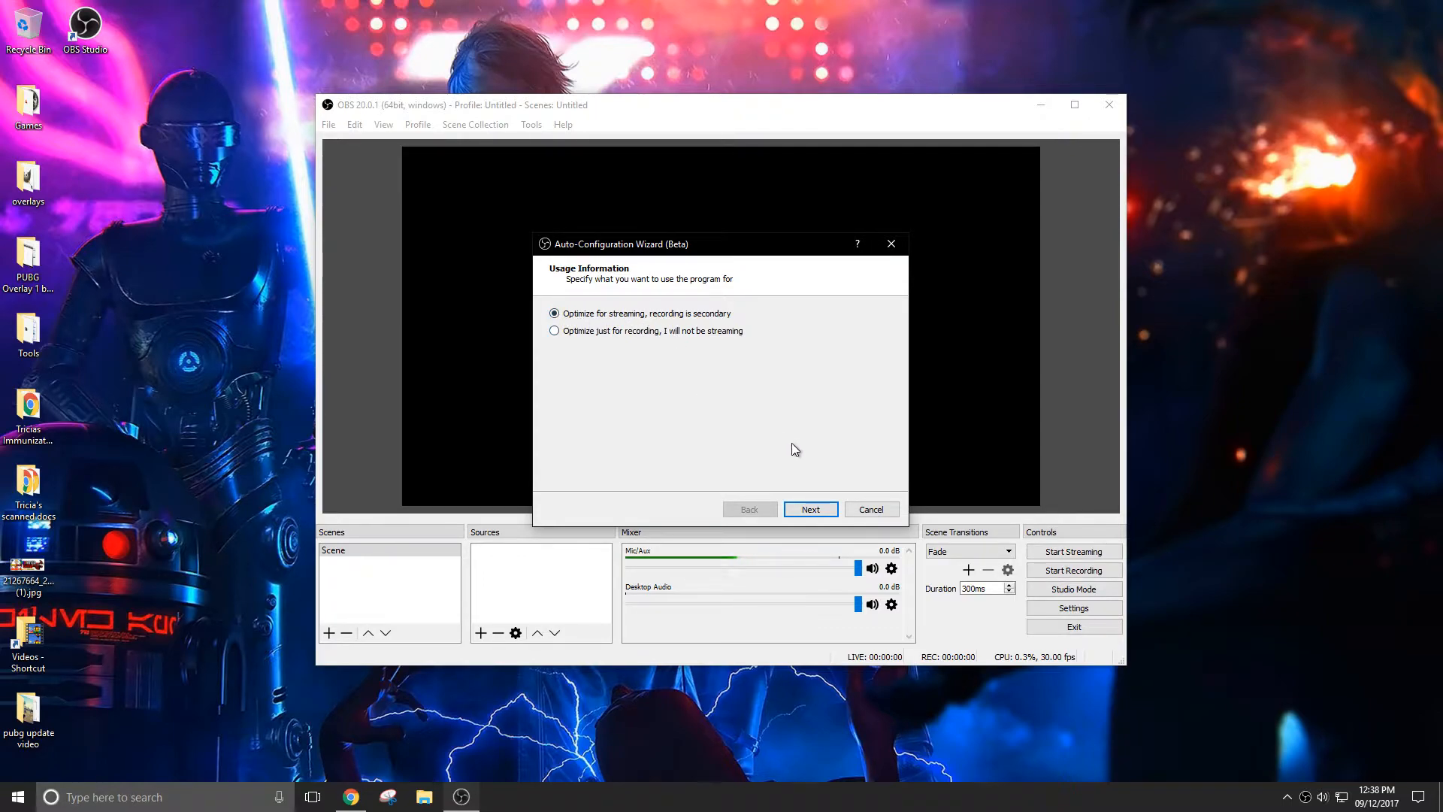
click(809, 511)
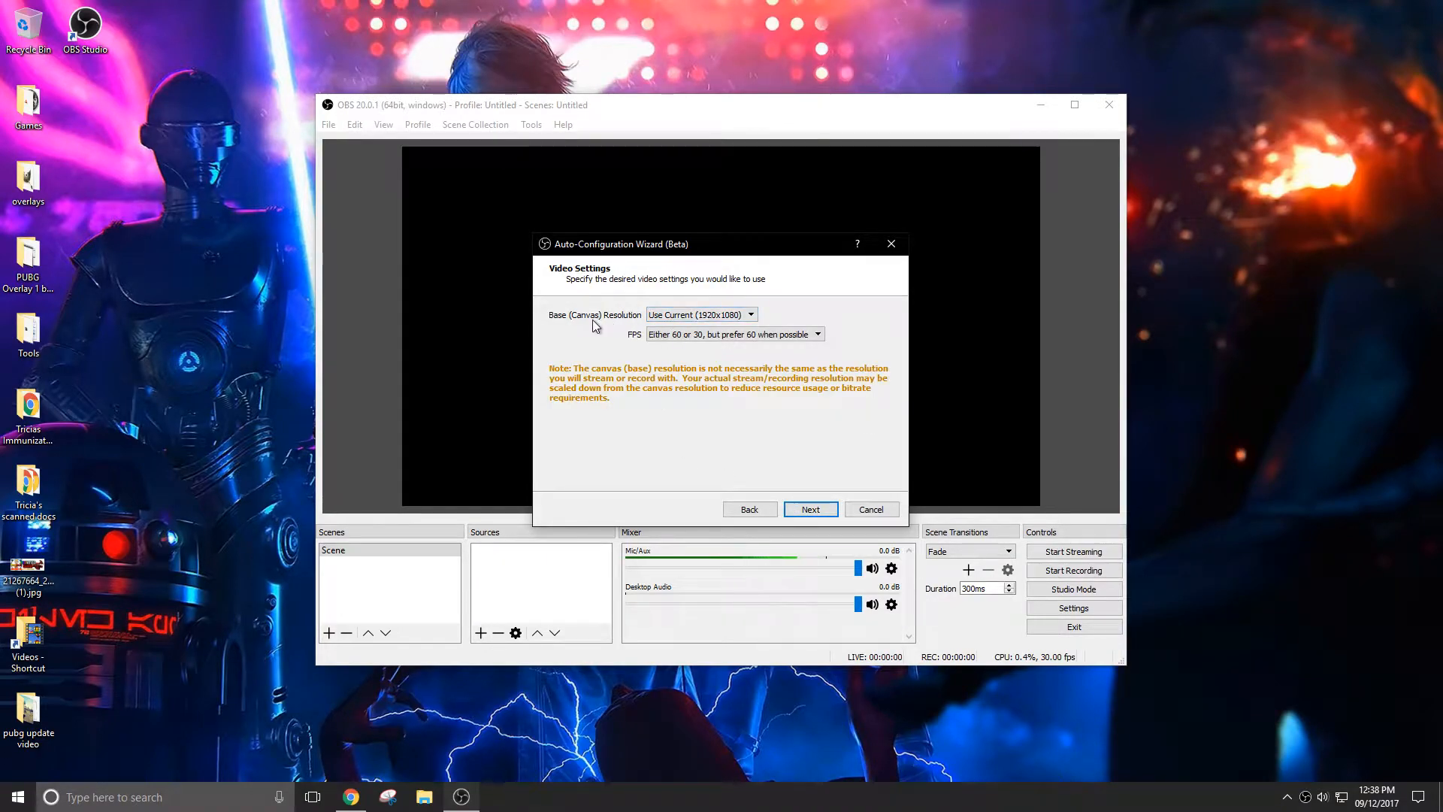
click(741, 338)
click(668, 386)
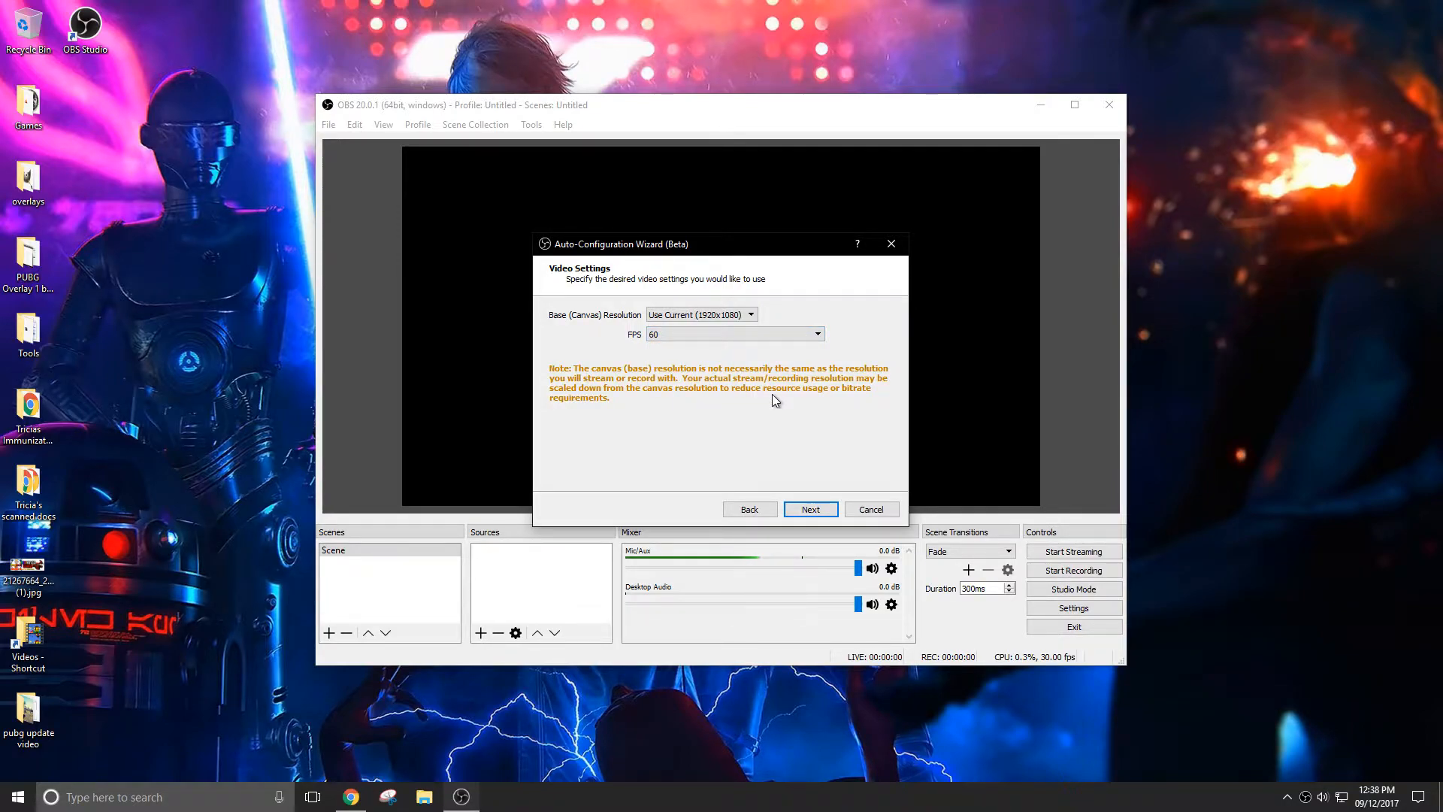
click(818, 509)
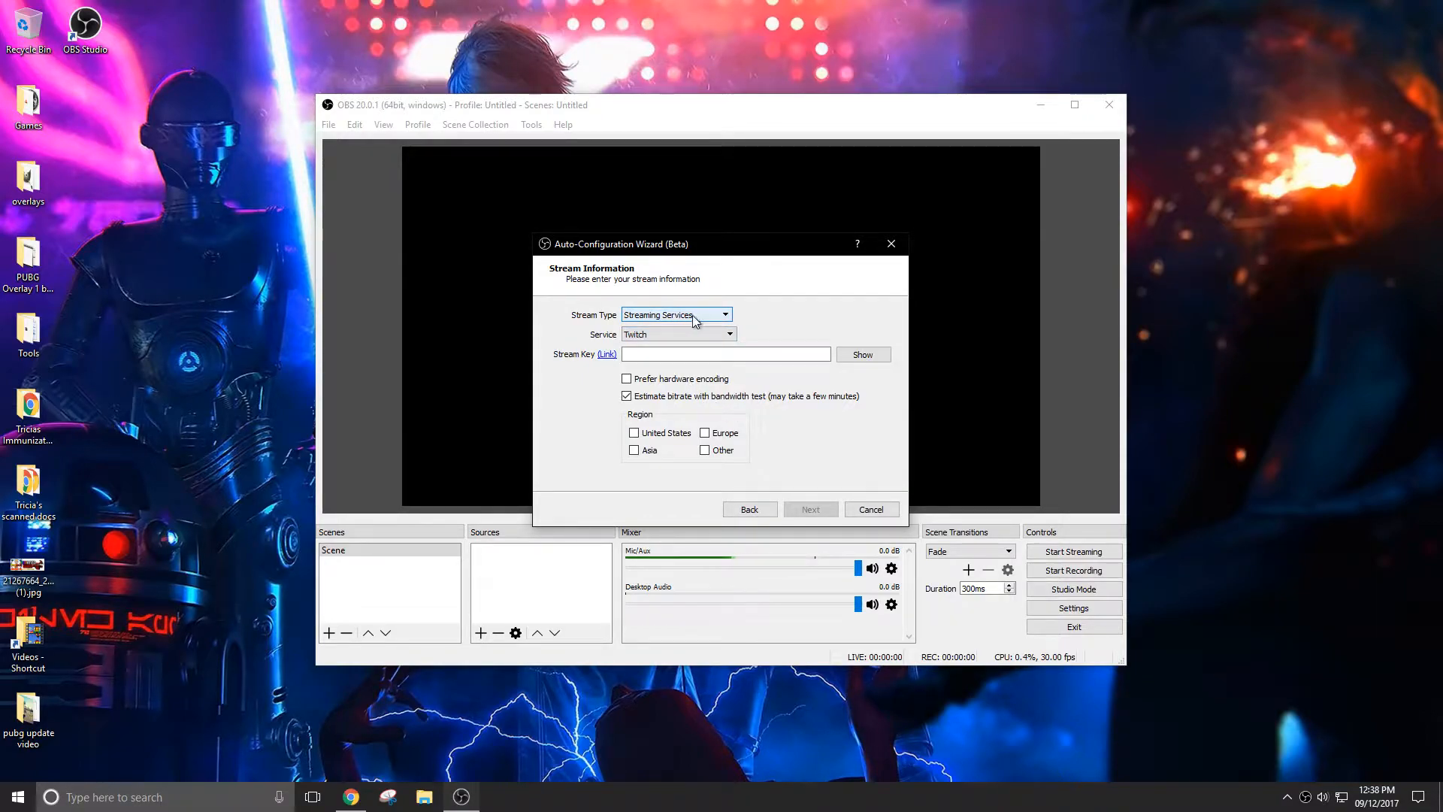
- Set the streaming service to YouTube / YouTube Gaming, paste the stream key and enable Prefer hardware encoding
click(676, 334)
click(662, 344)
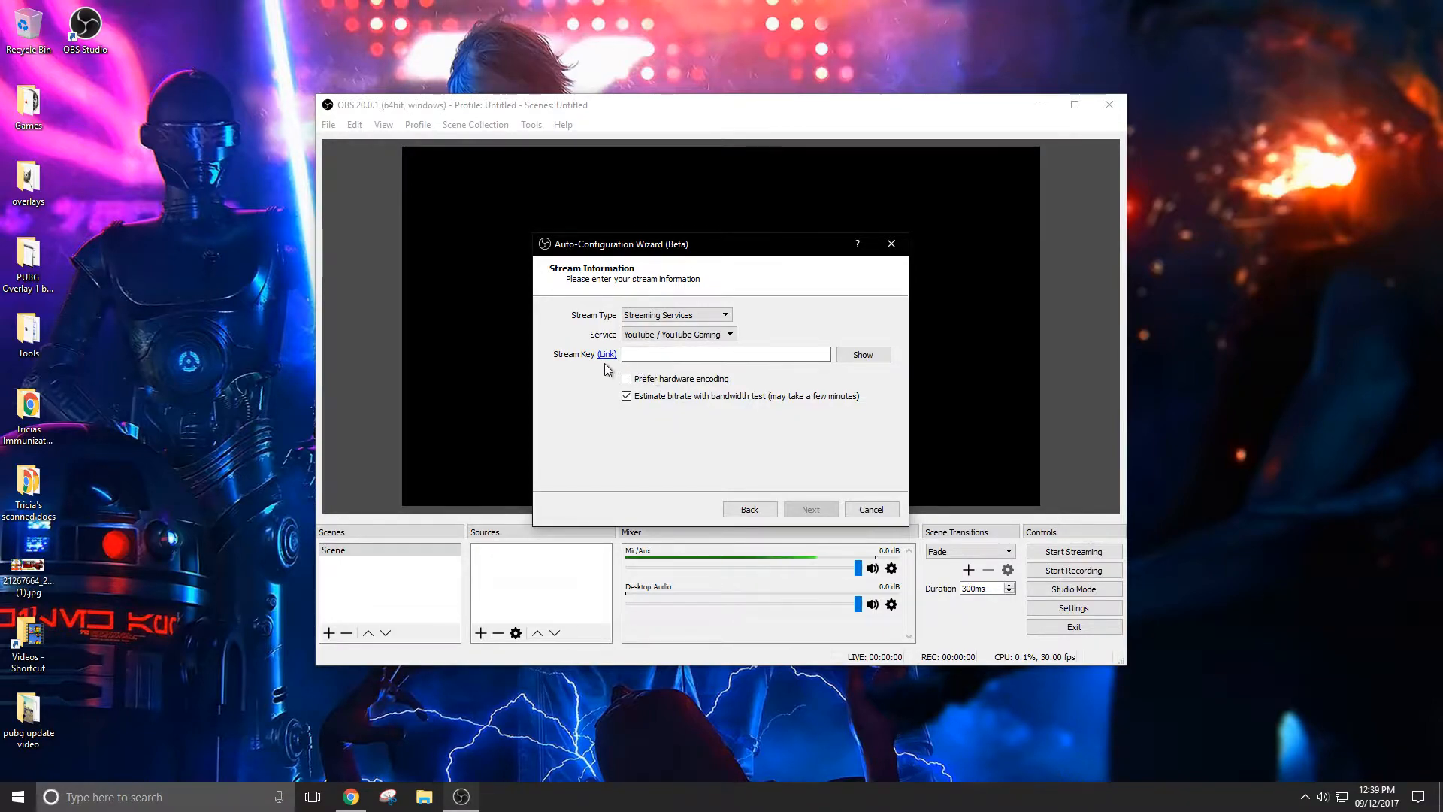
right_click(642, 357)
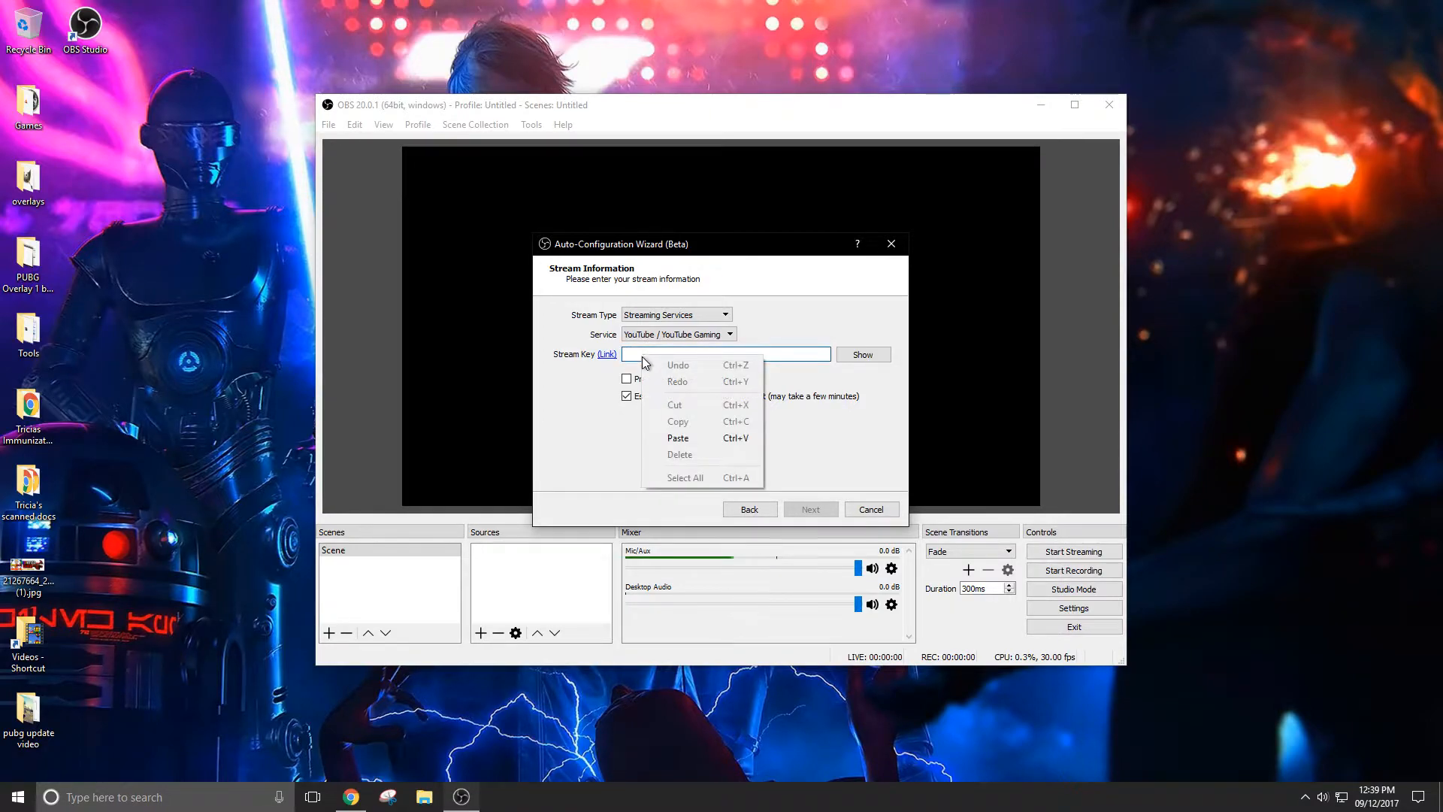
click(681, 438)
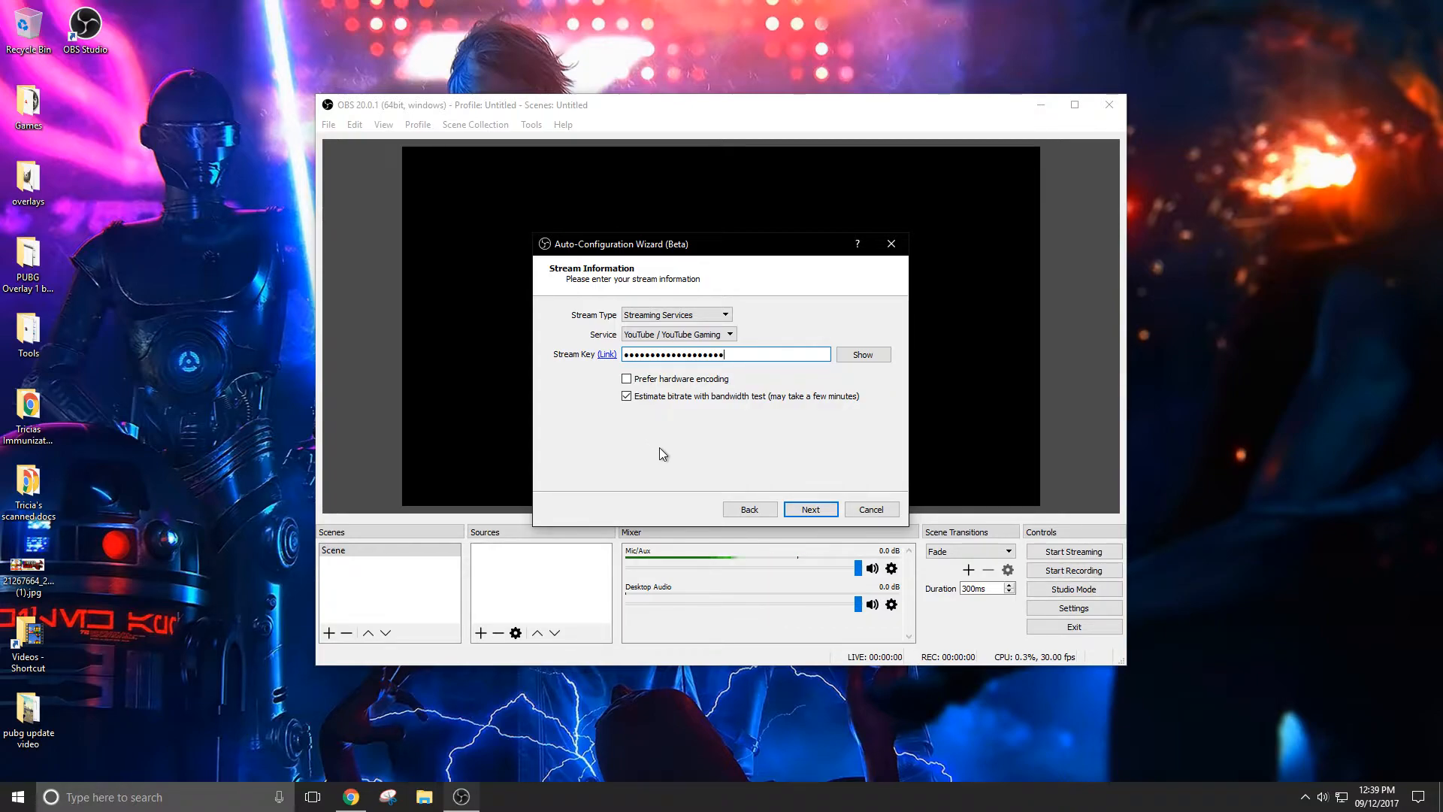
click(626, 380)
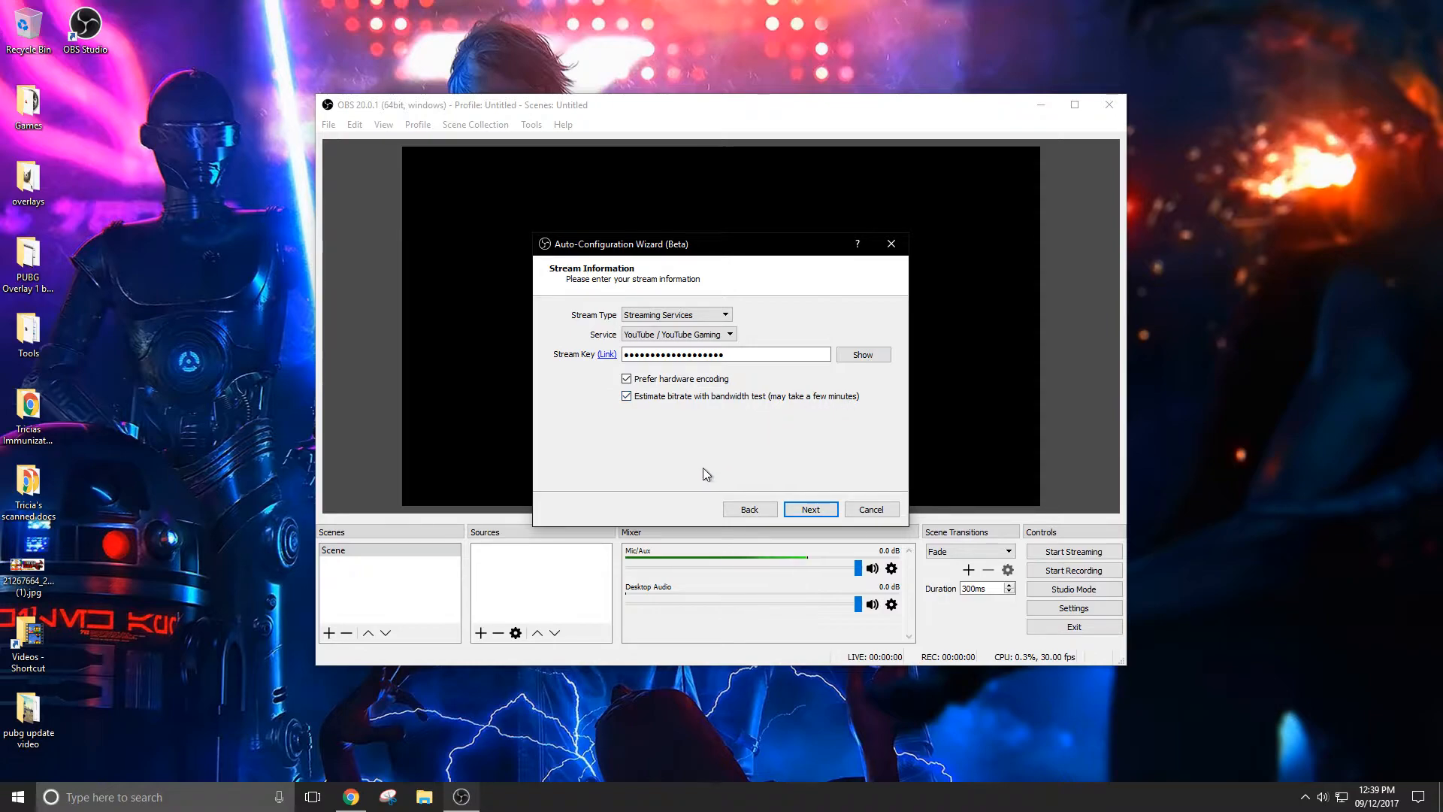
- Run the wizard's bandwidth test and apply the recommended settings
click(811, 511)
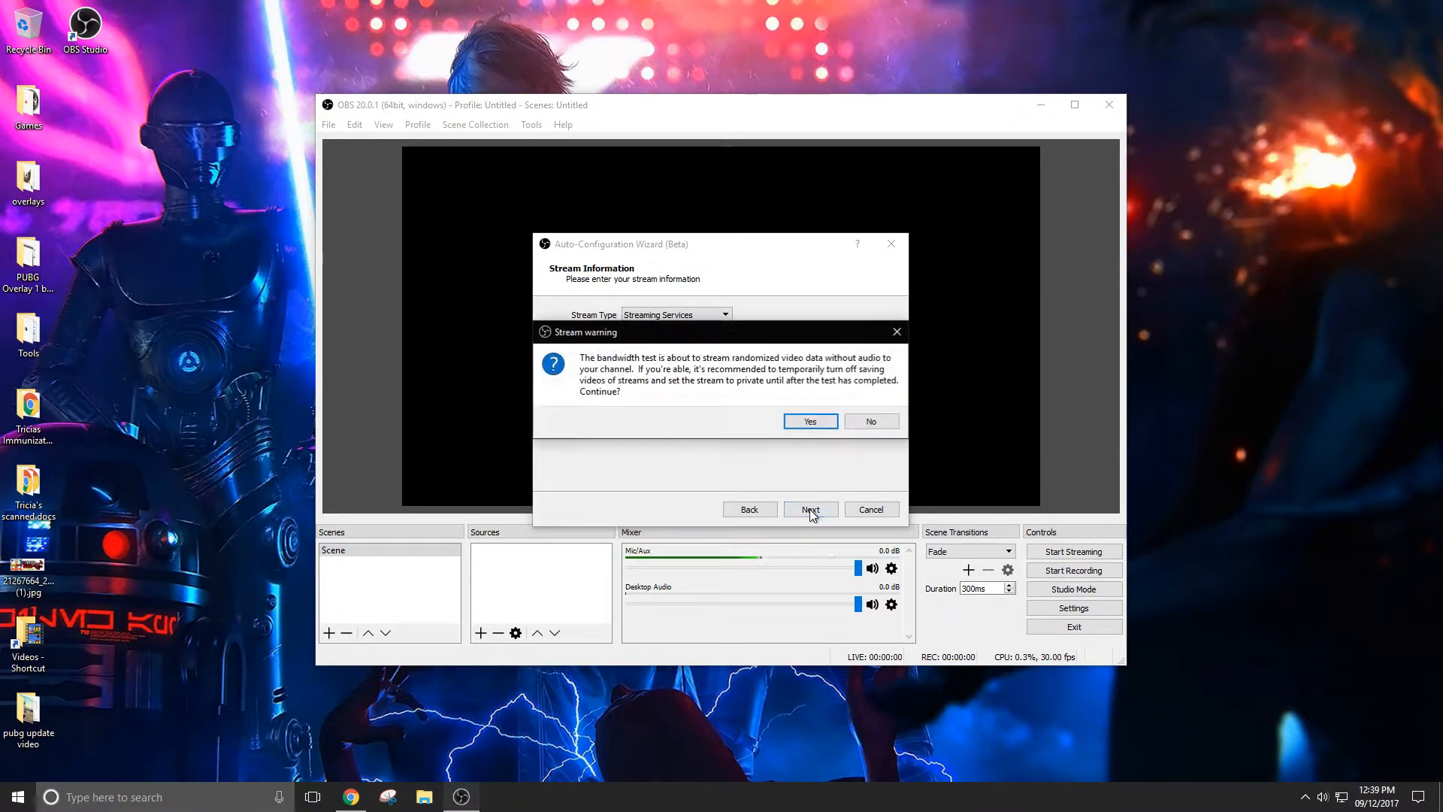
click(821, 427)
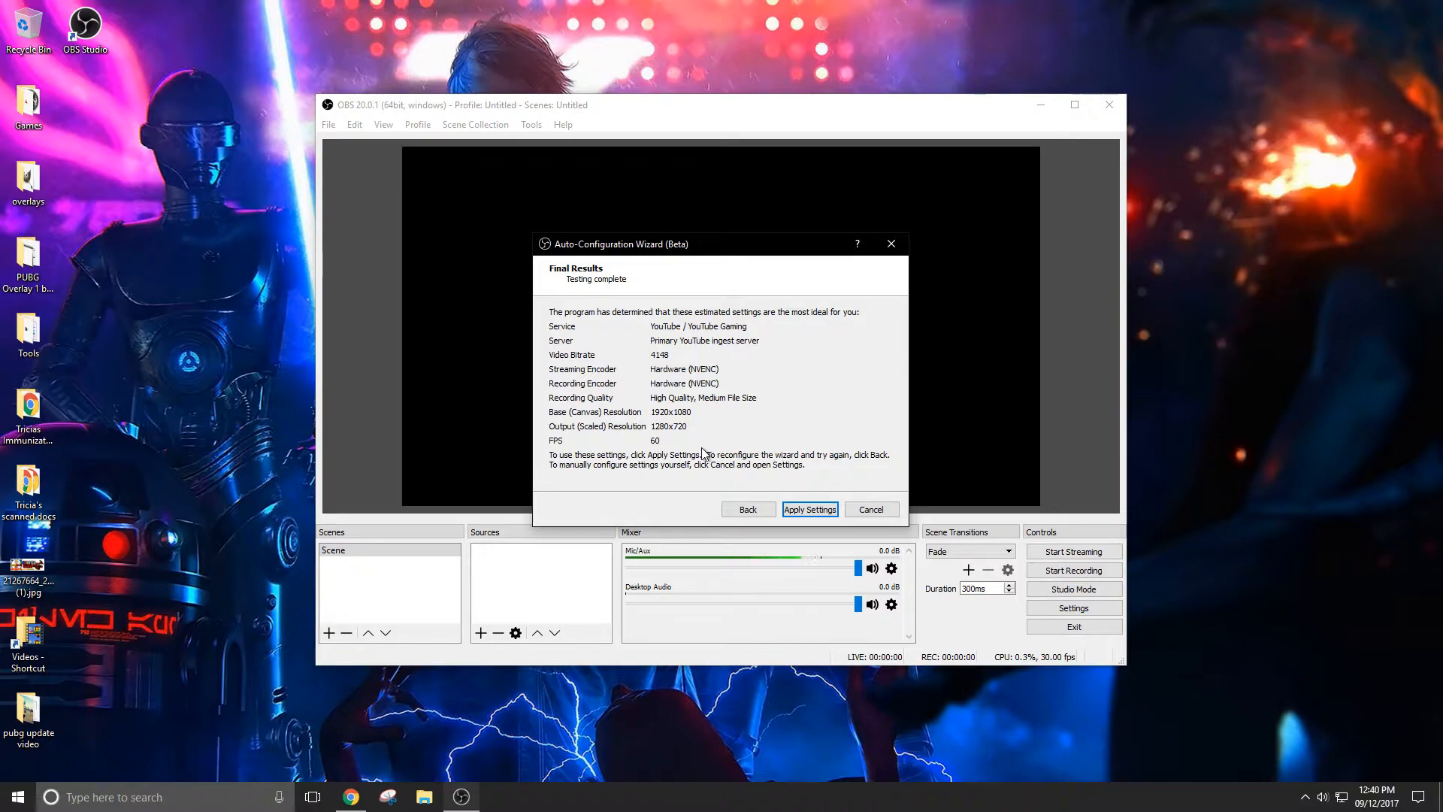
click(810, 509)
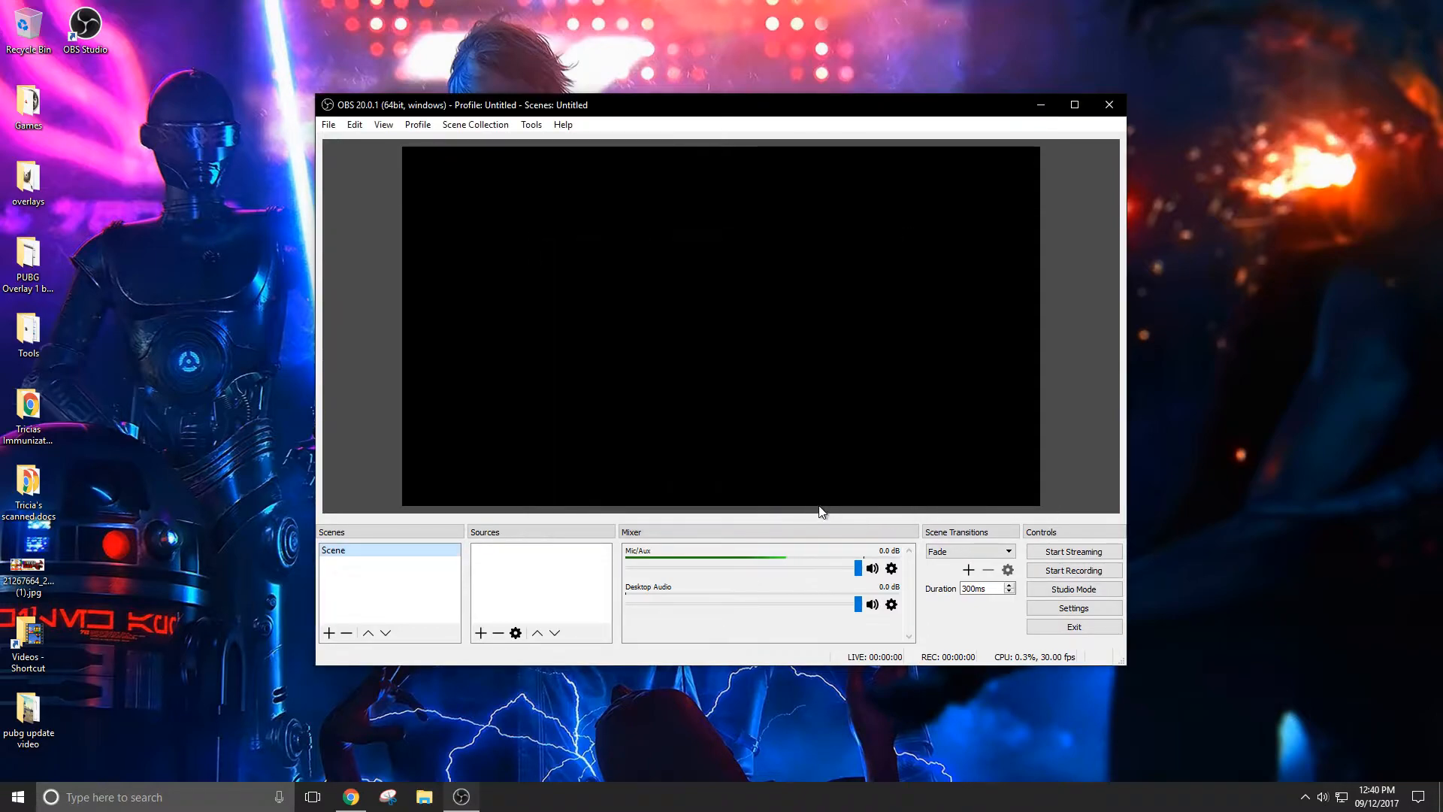
- Set the output (scaled) resolution to 1920x1080 in the video settings and apply the change
click(1070, 610)
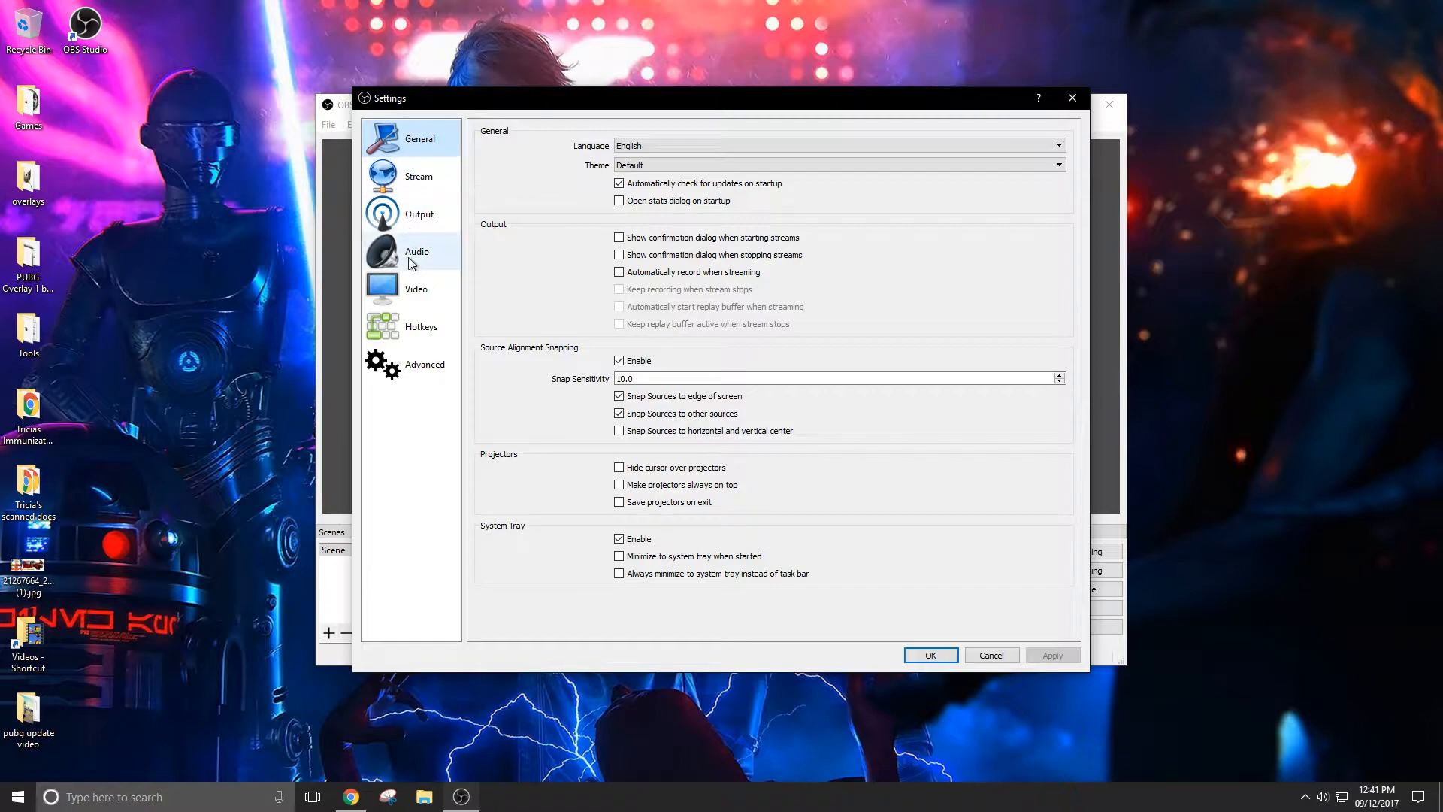
click(417, 289)
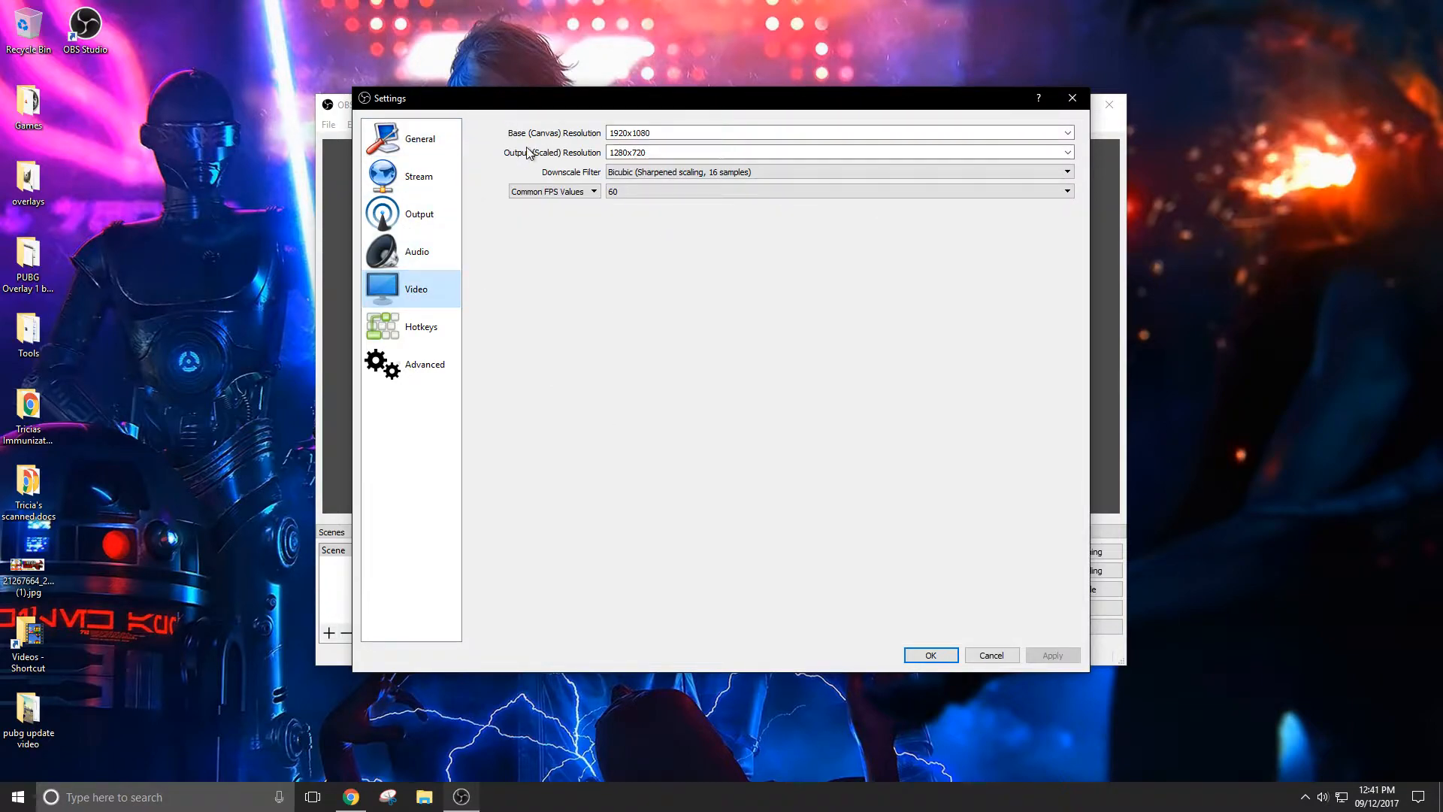
click(1067, 152)
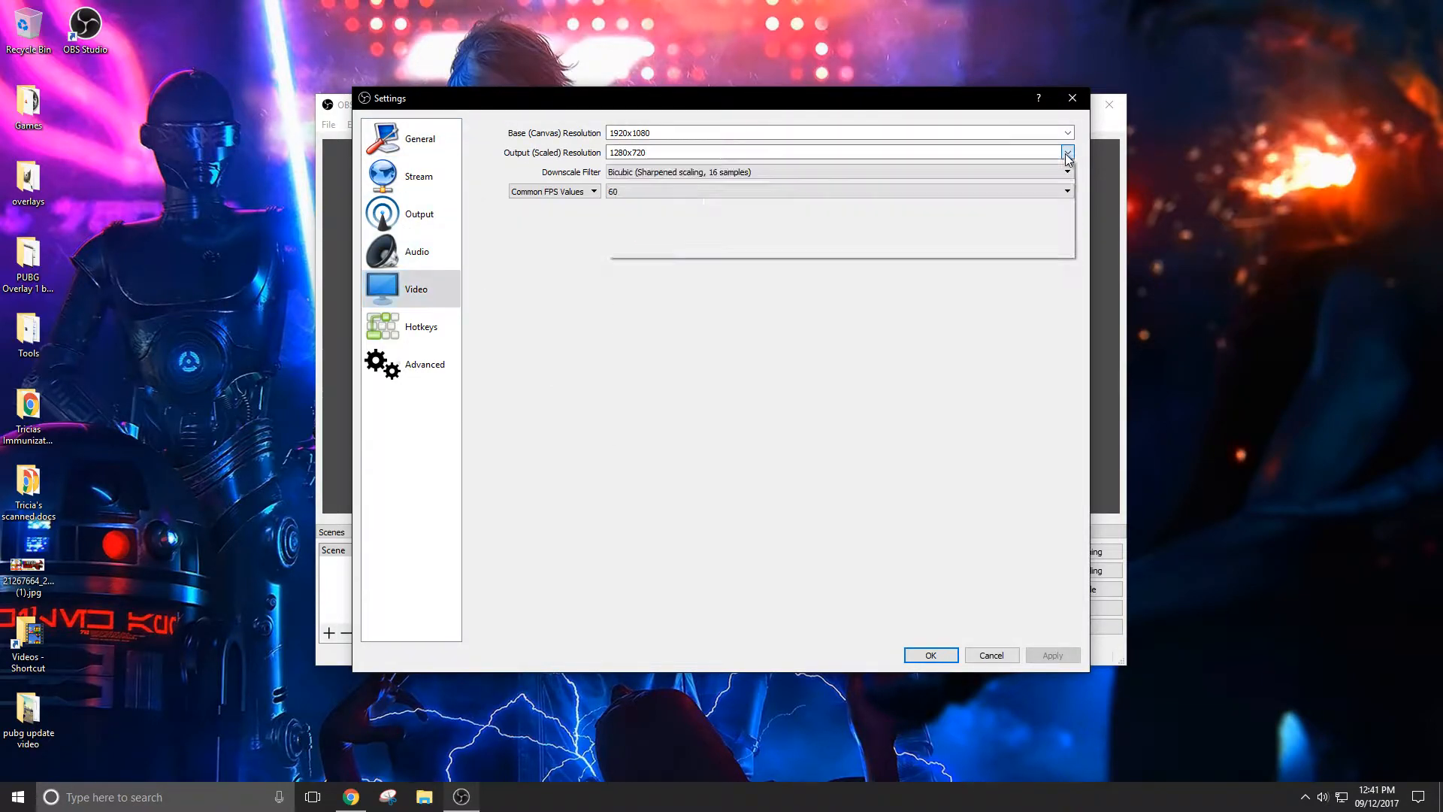
click(639, 165)
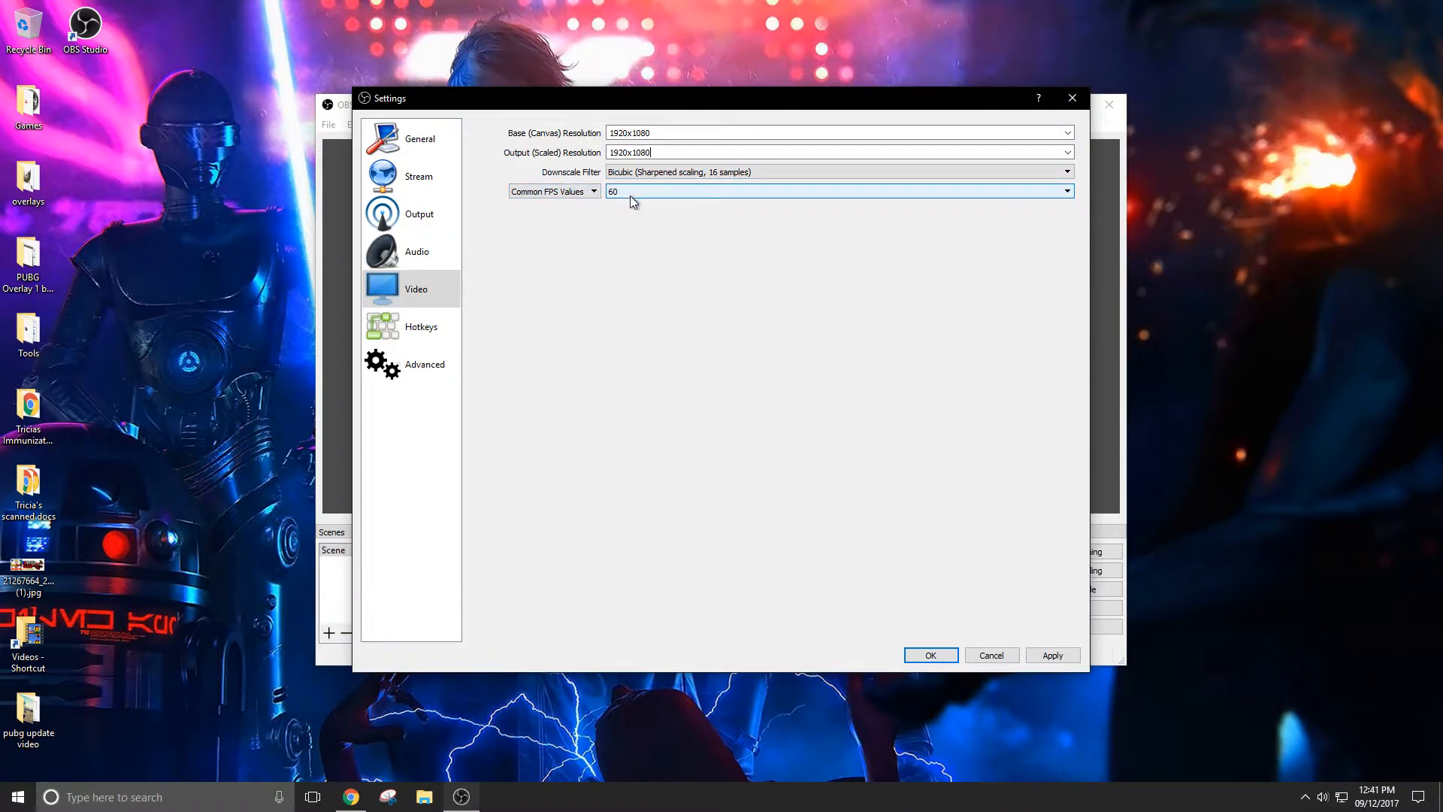
click(1052, 656)
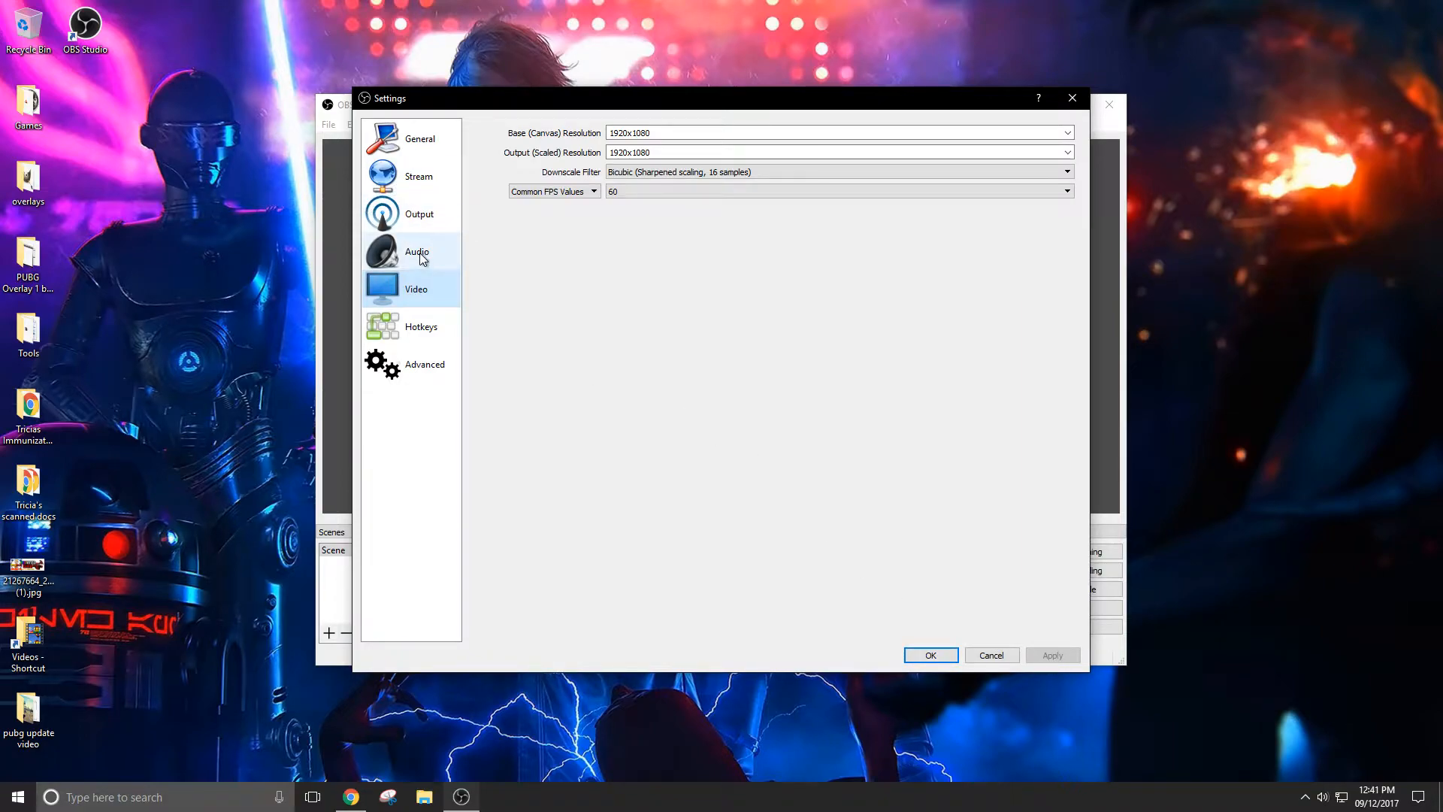
- Assign the hotkeys Ctrl + Alt + Num 1 to Start Streaming and Ctrl + Alt + Num 2 to Stop Streaming, and apply them
click(422, 326)
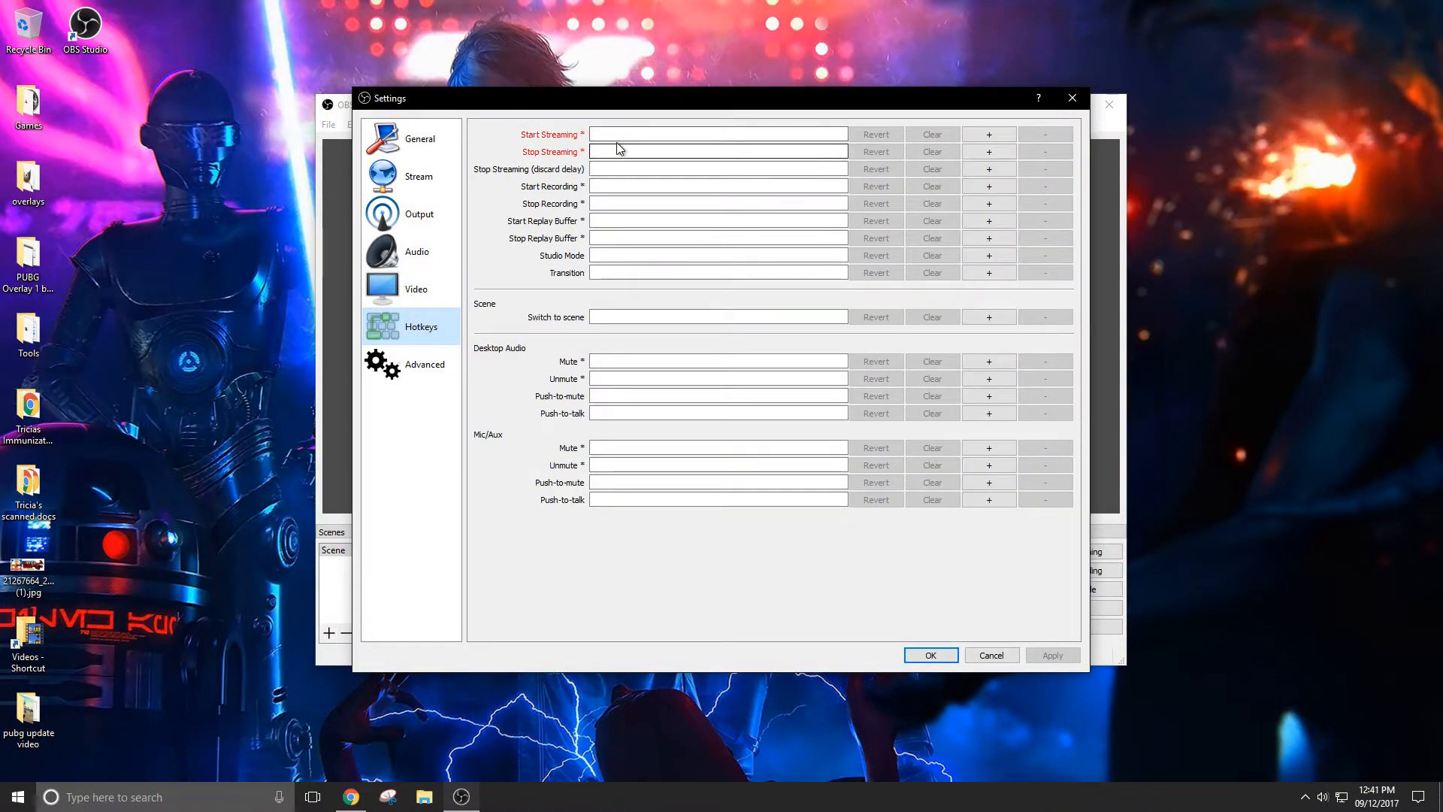
click(616, 134)
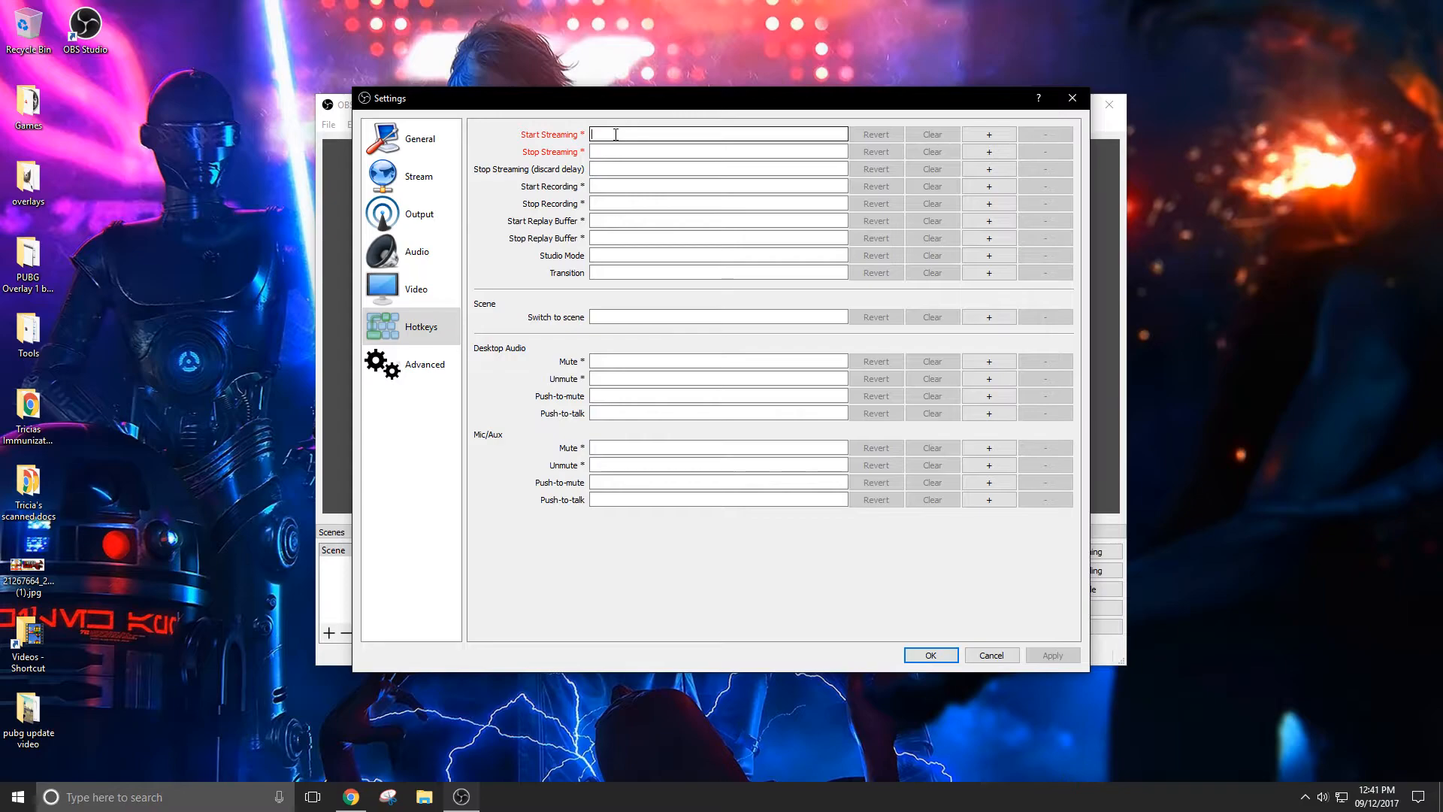
key(ctrl)
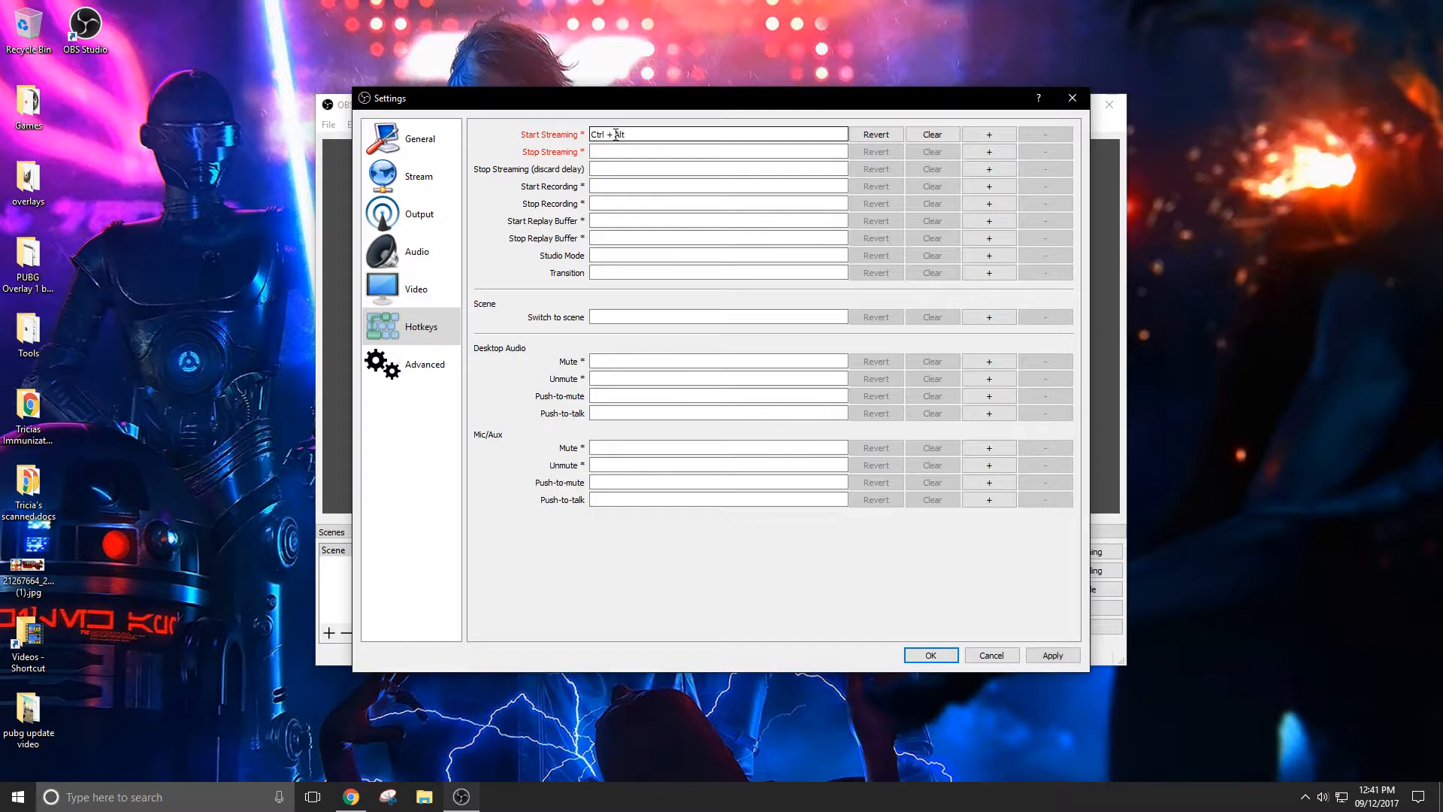
key(ctrl+alt+KP_1)
click(607, 154)
key(ctrl)
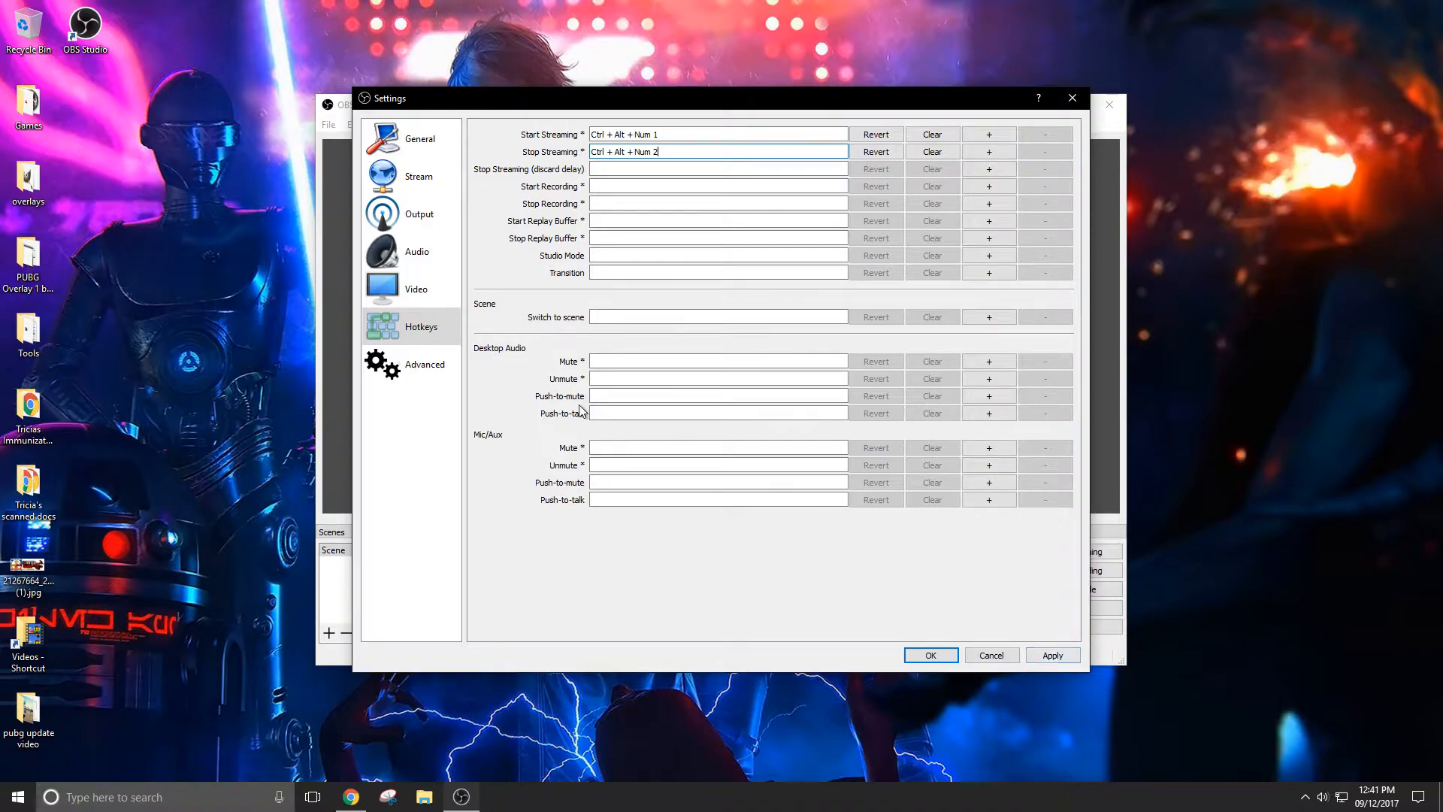
click(1052, 654)
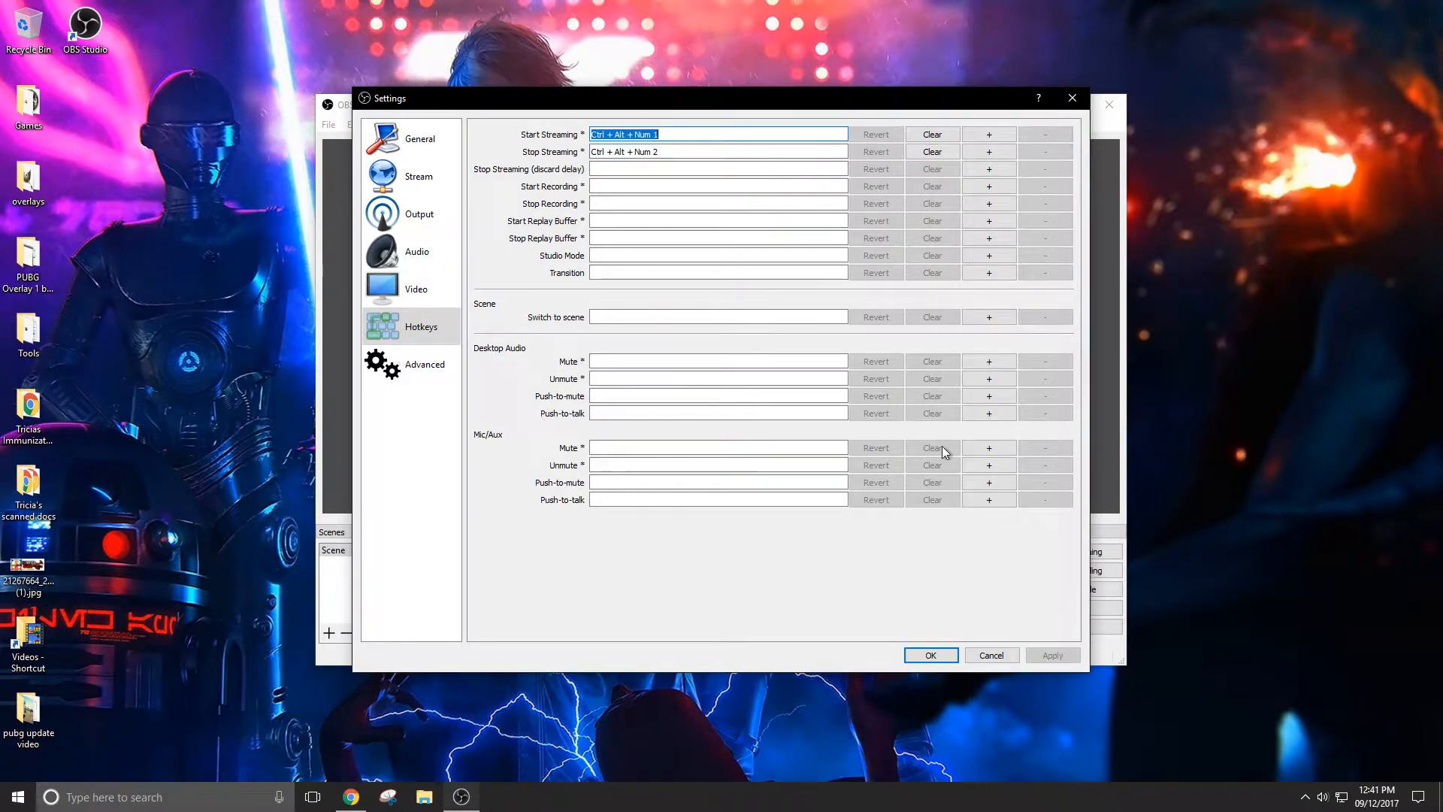
- Set the desktop audio device to Speakers (3- Turtle Beach PX3 (PC)) and the first mic/auxiliary device to Microphone (Blue Snowball)
click(408, 291)
click(419, 264)
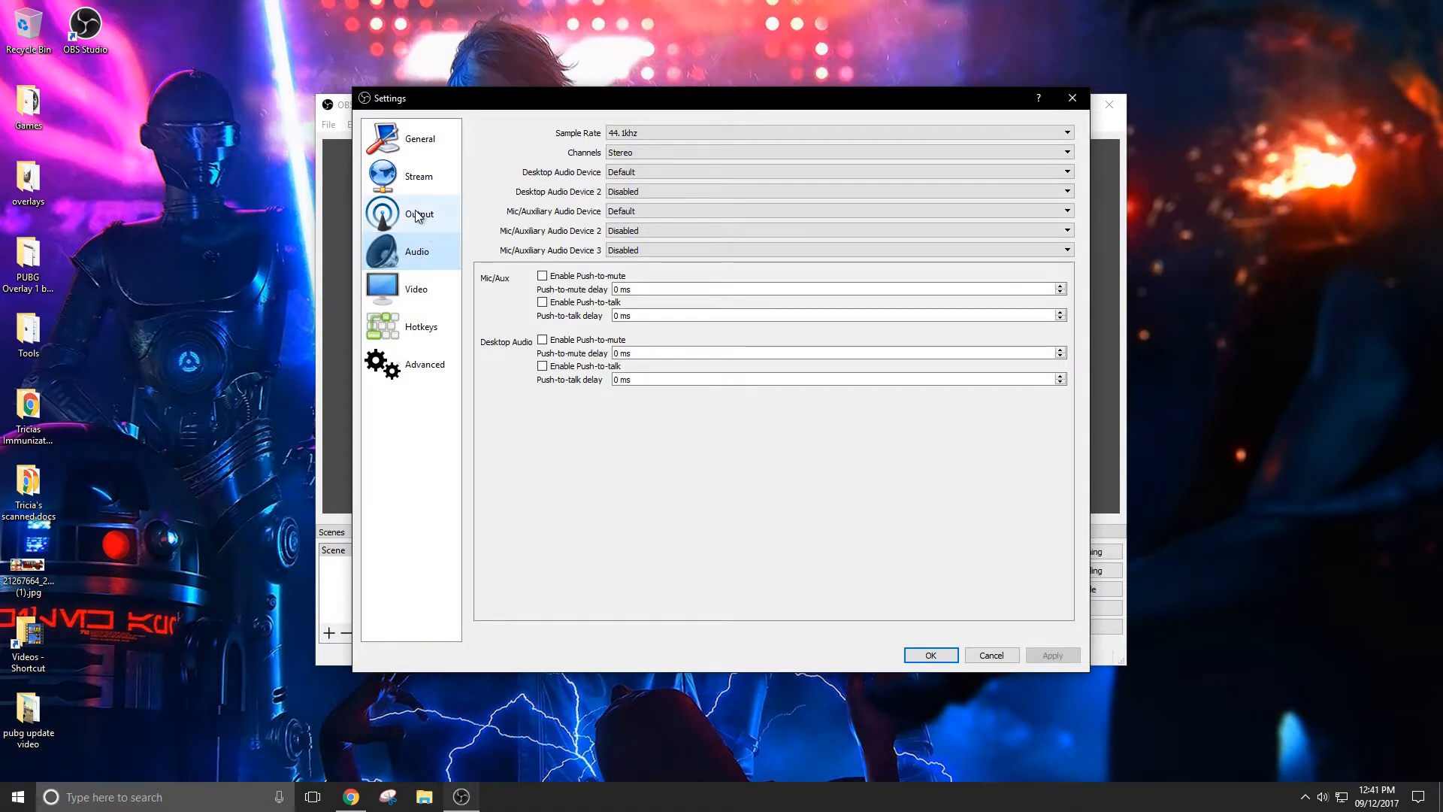
click(651, 178)
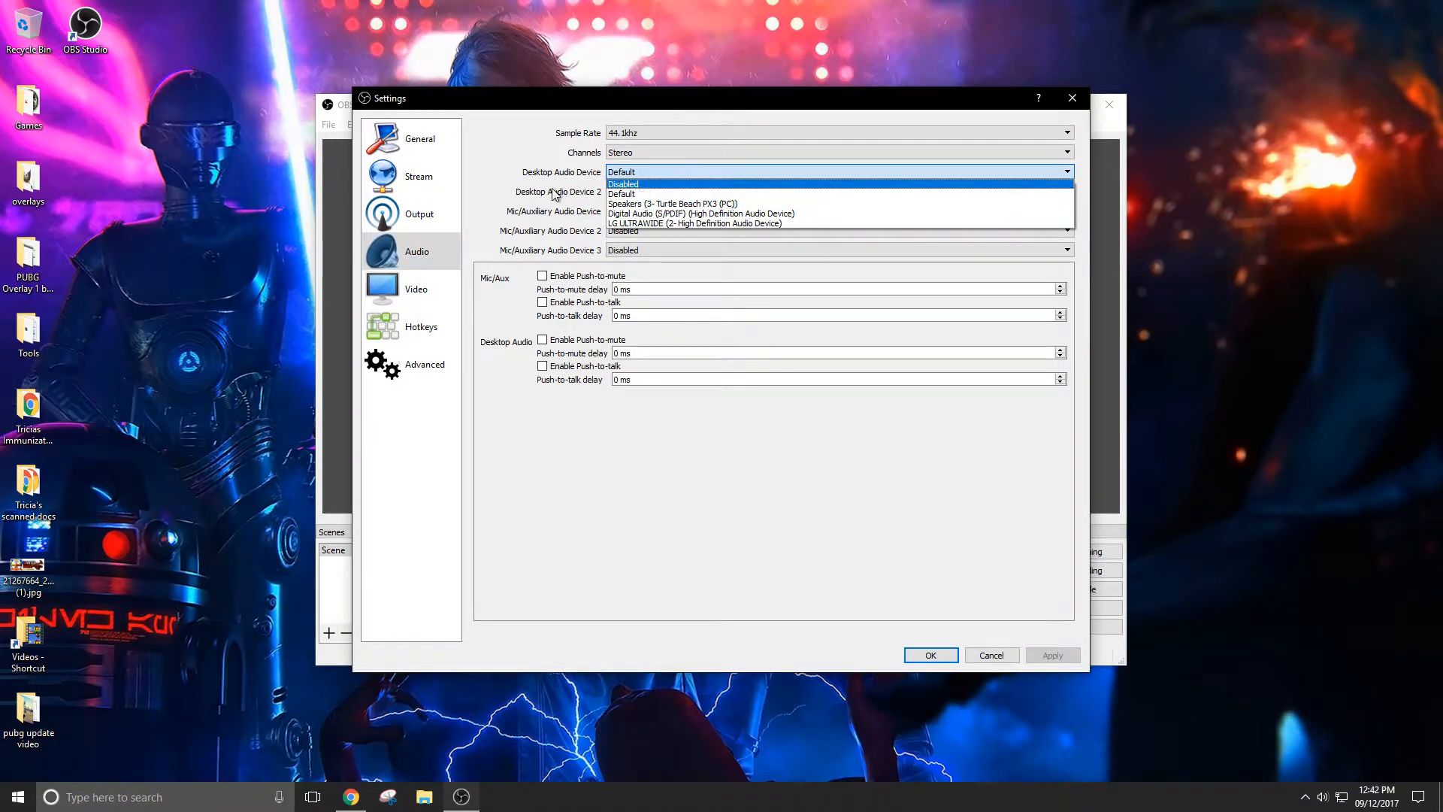
click(555, 195)
click(627, 174)
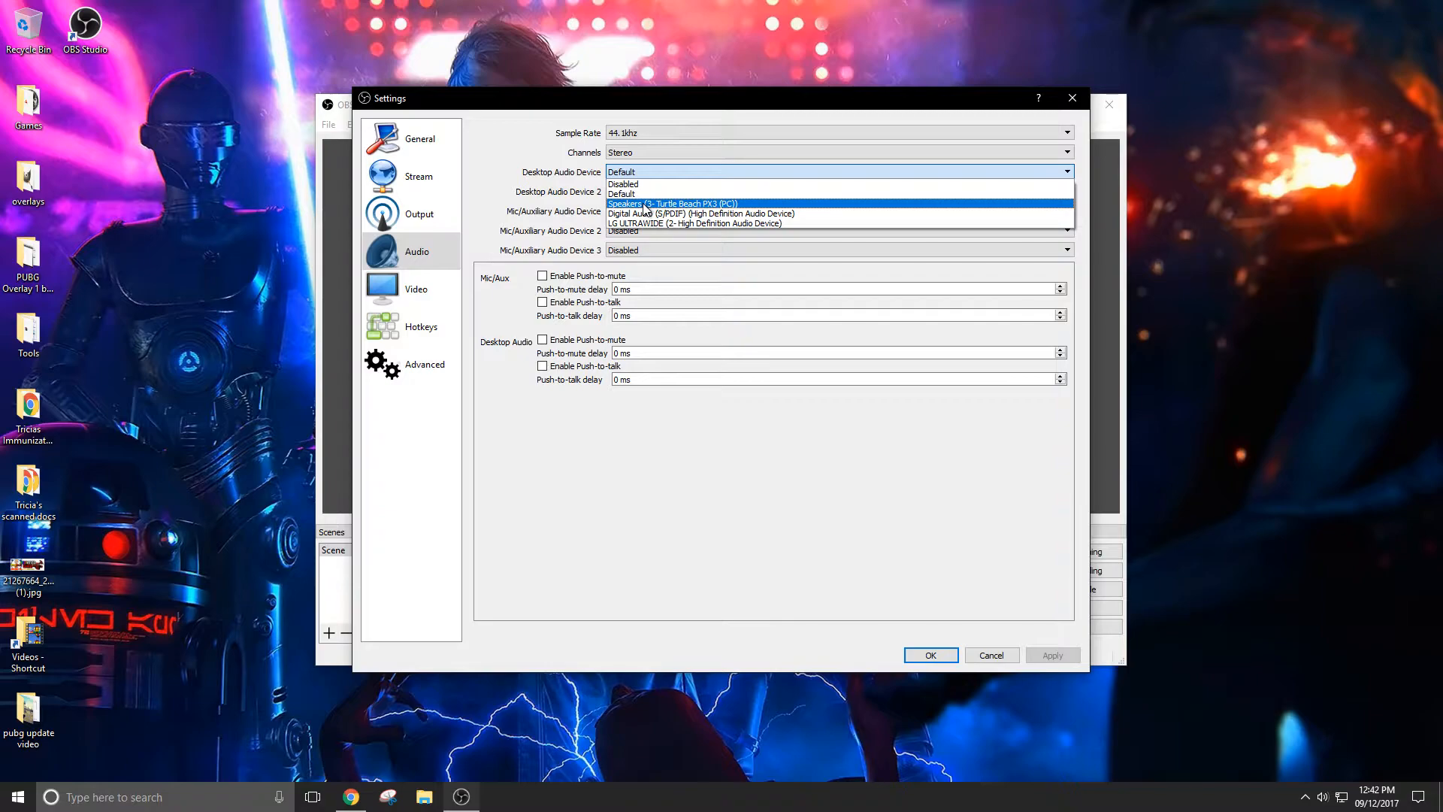
click(644, 205)
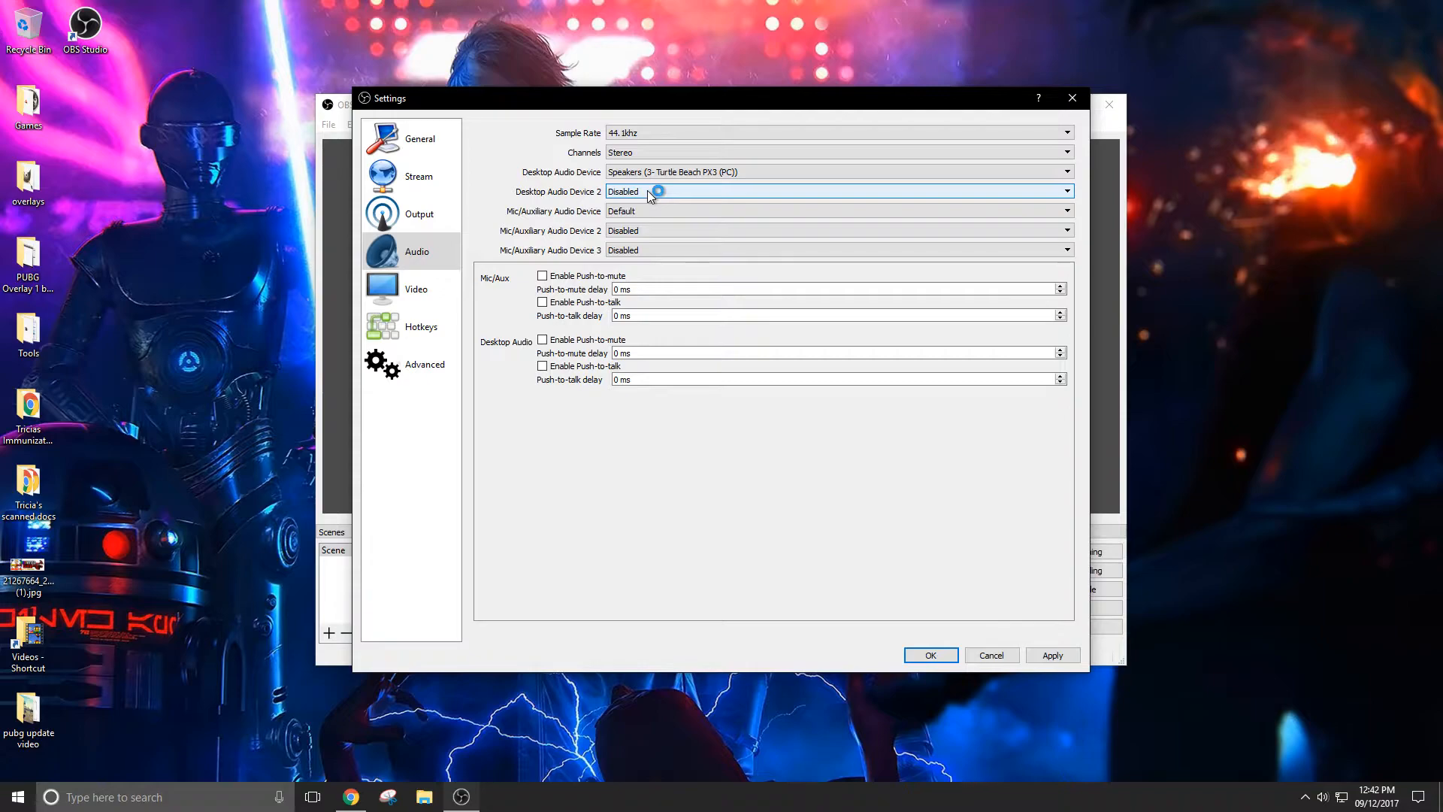
click(654, 210)
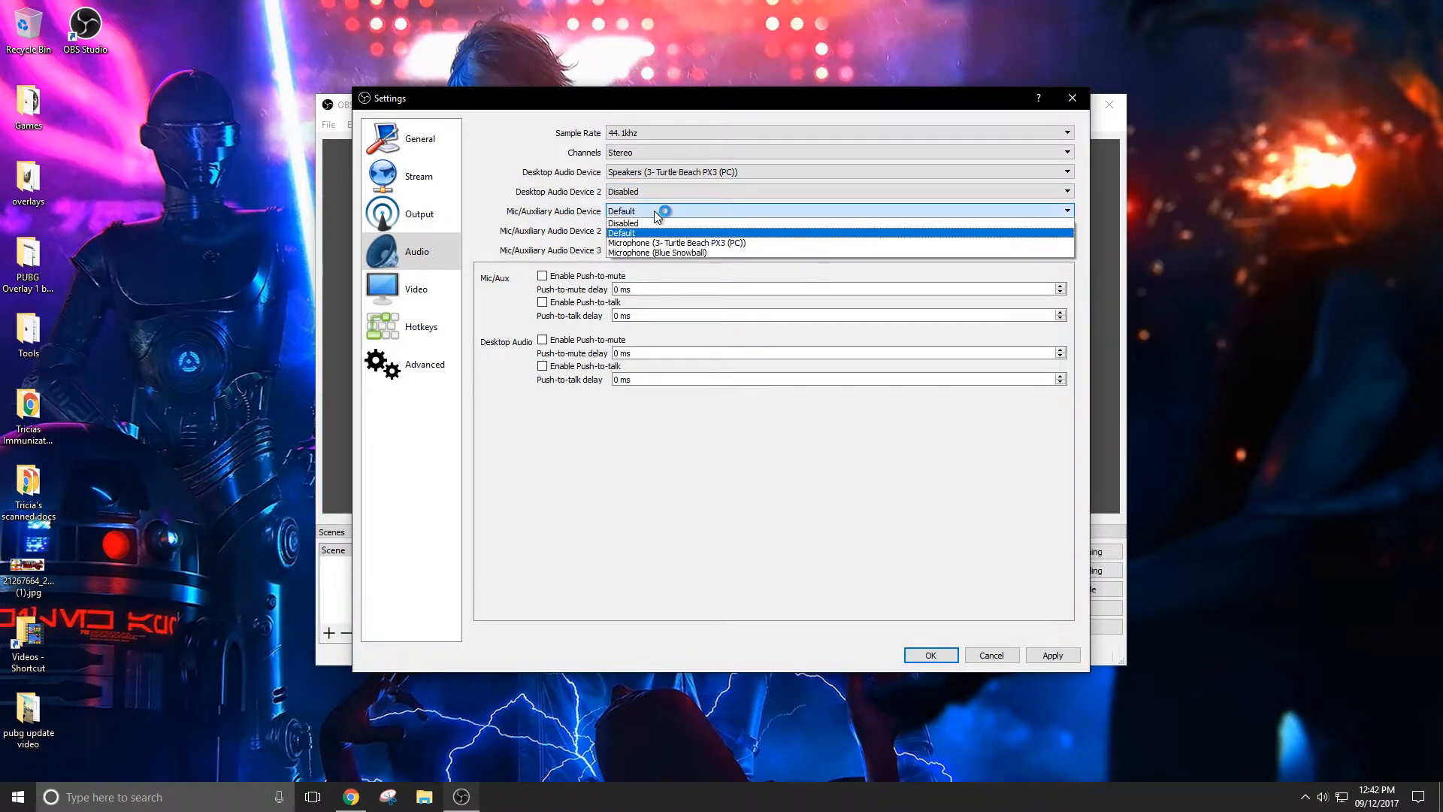
click(673, 254)
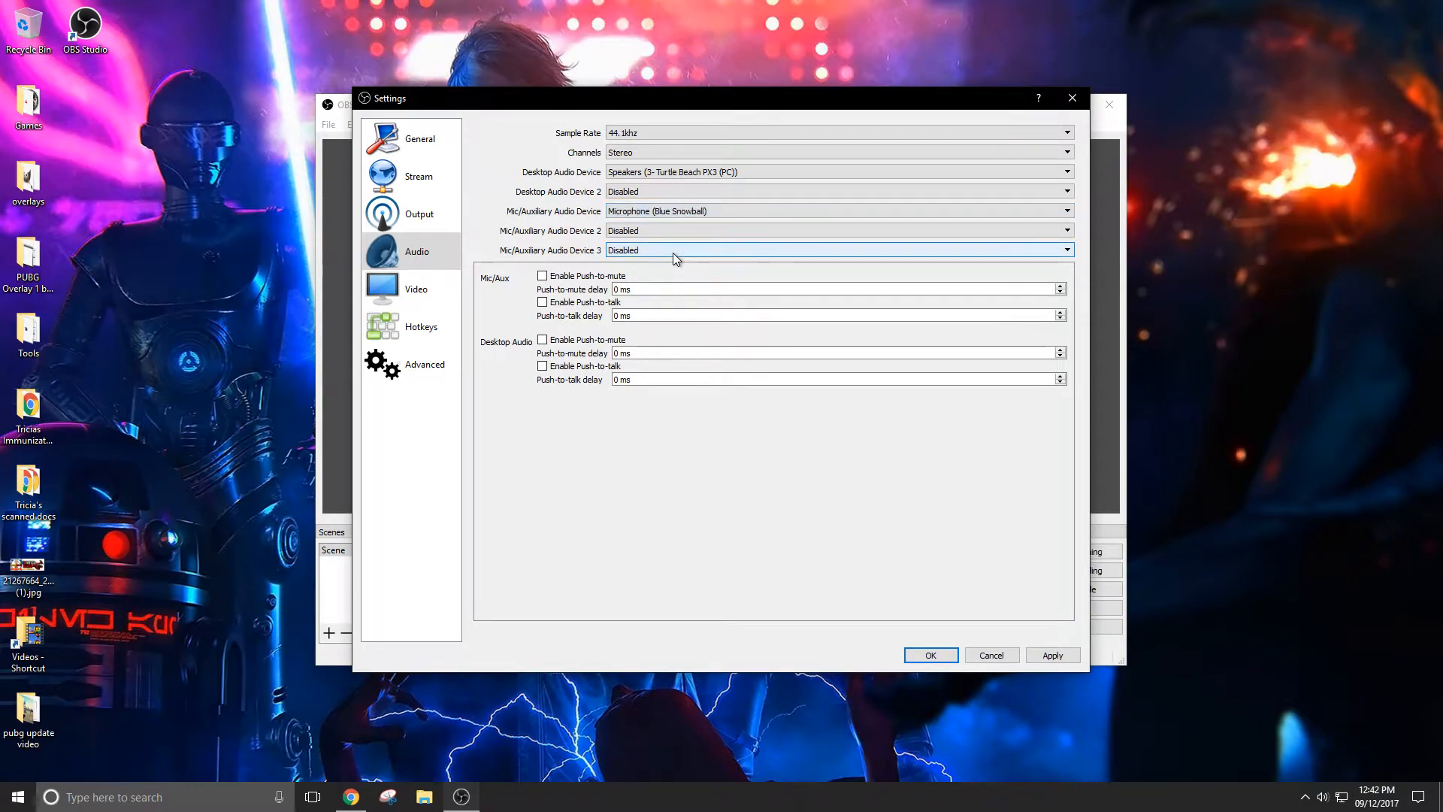
- Set the streaming video bitrate to 3000 and the audio bitrate to 96 in the output settings
click(411, 218)
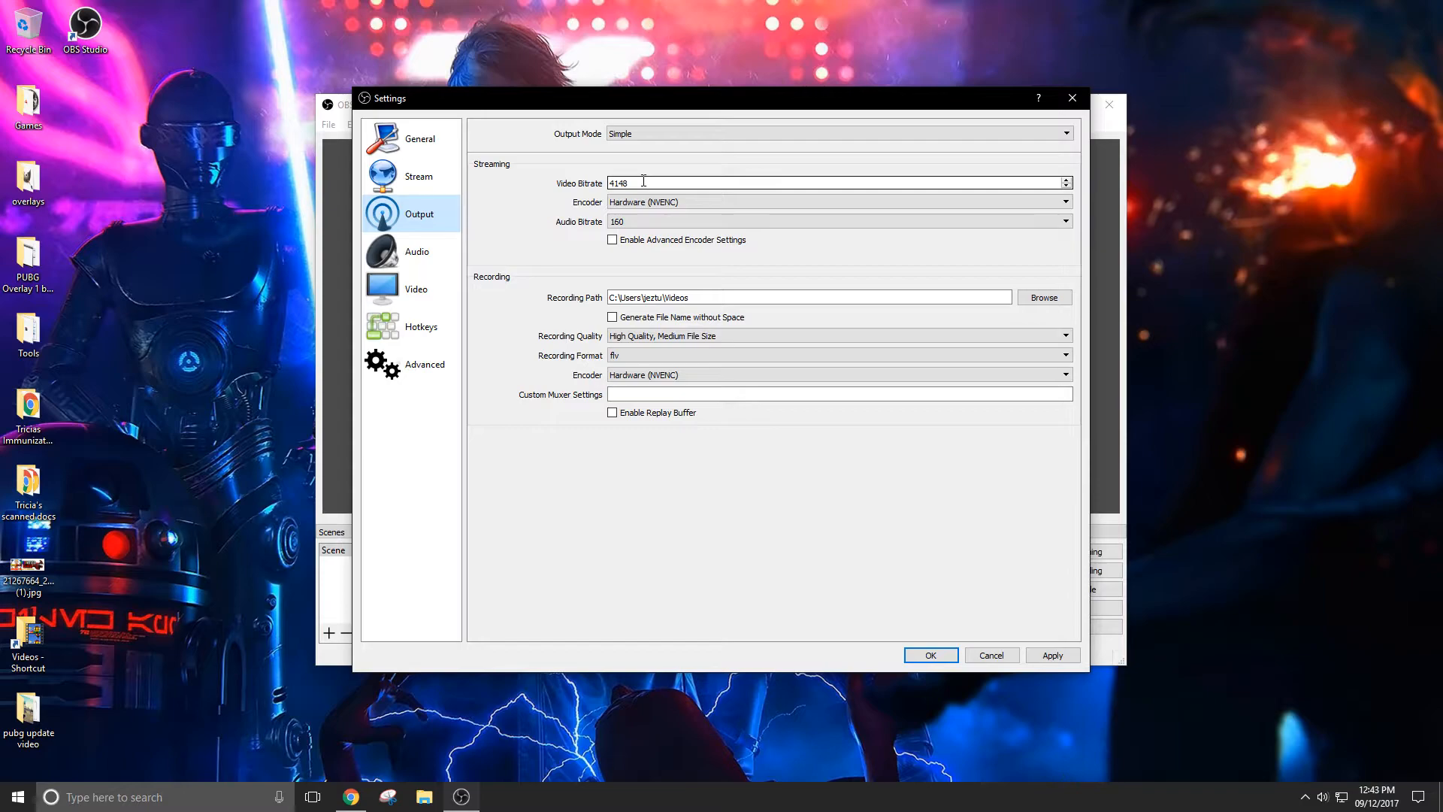
double_click(644, 181)
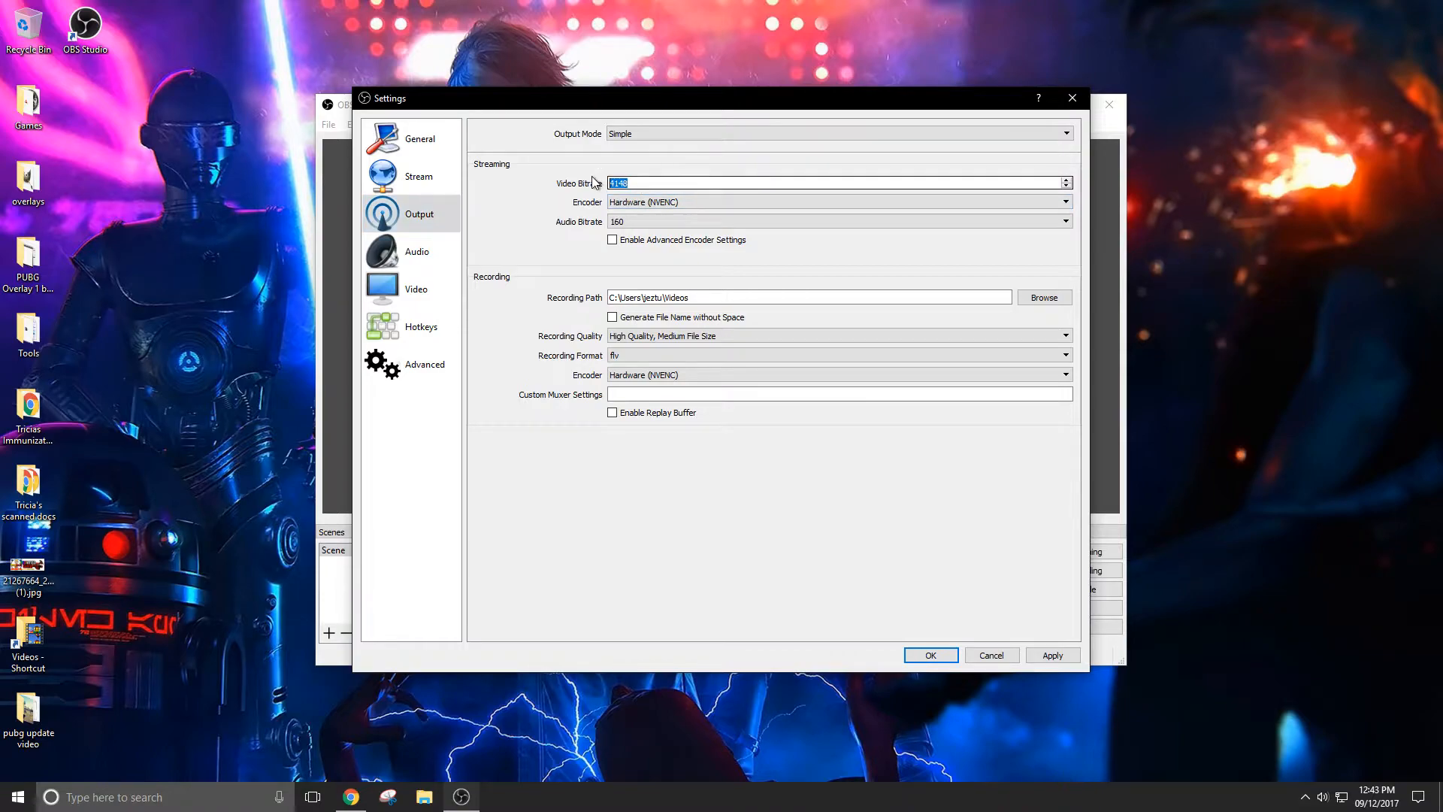
text(3000)
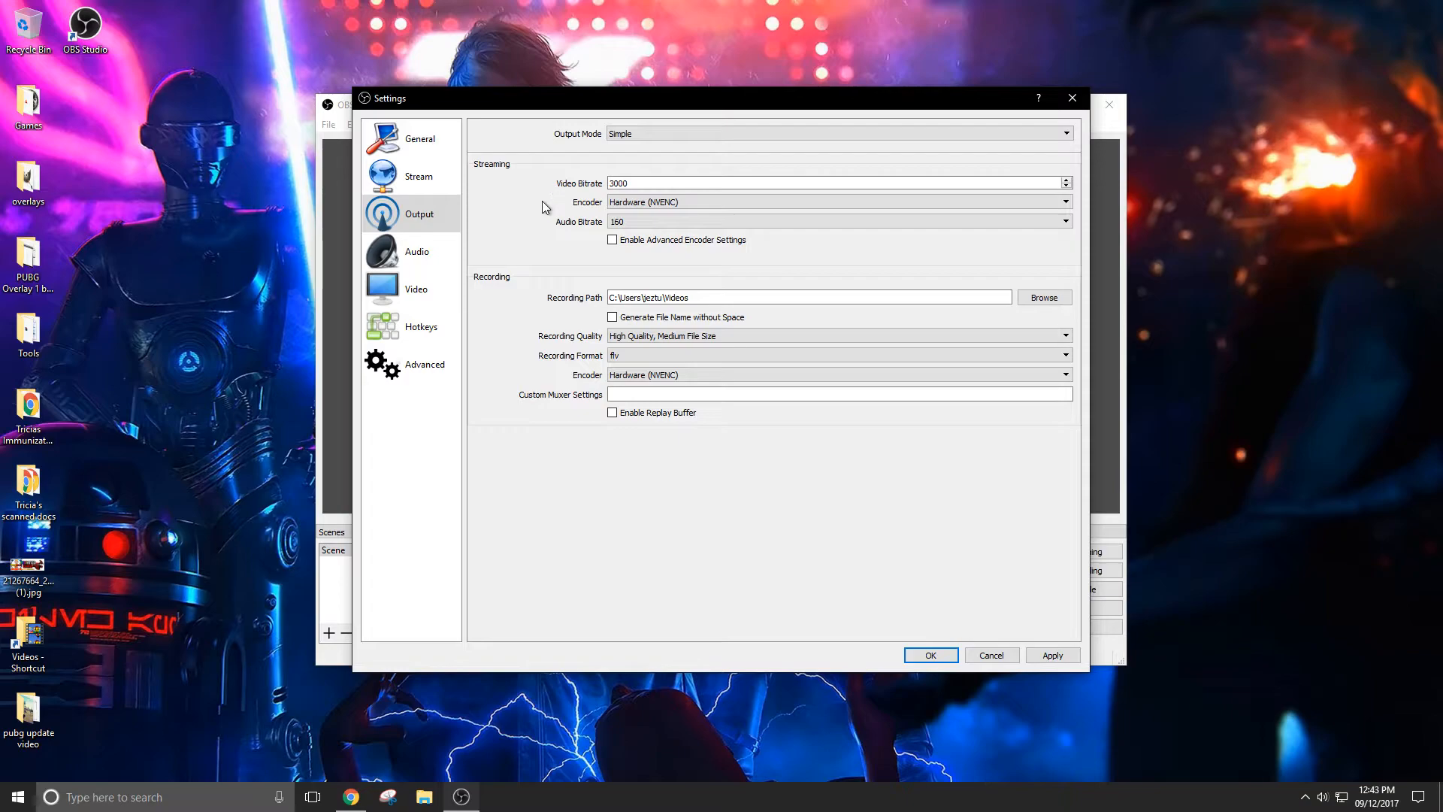
click(655, 222)
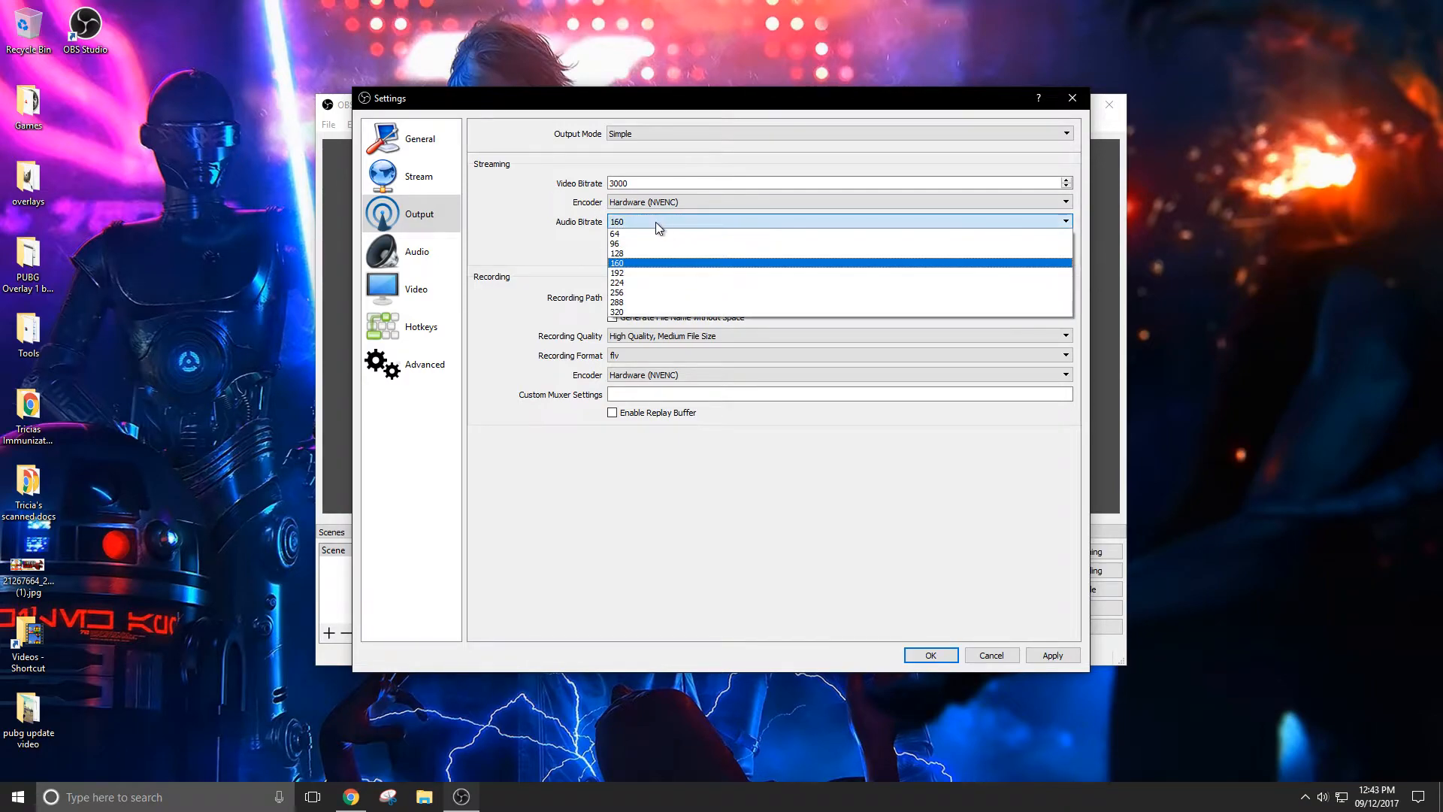
click(635, 243)
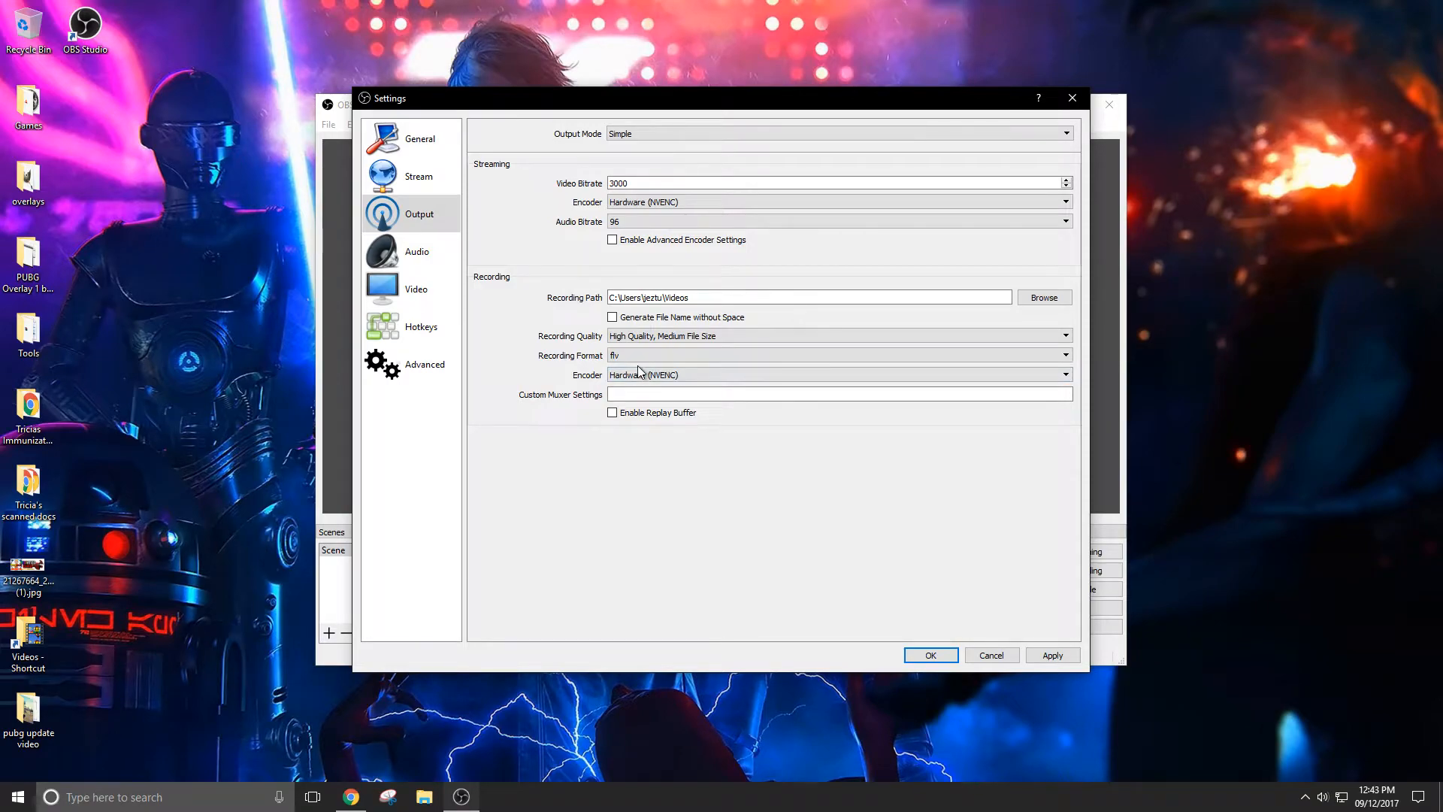
- Set the recording quality to Indistinguishable Quality, Large File Size and the recording format to mp4, and apply the changes
click(696, 335)
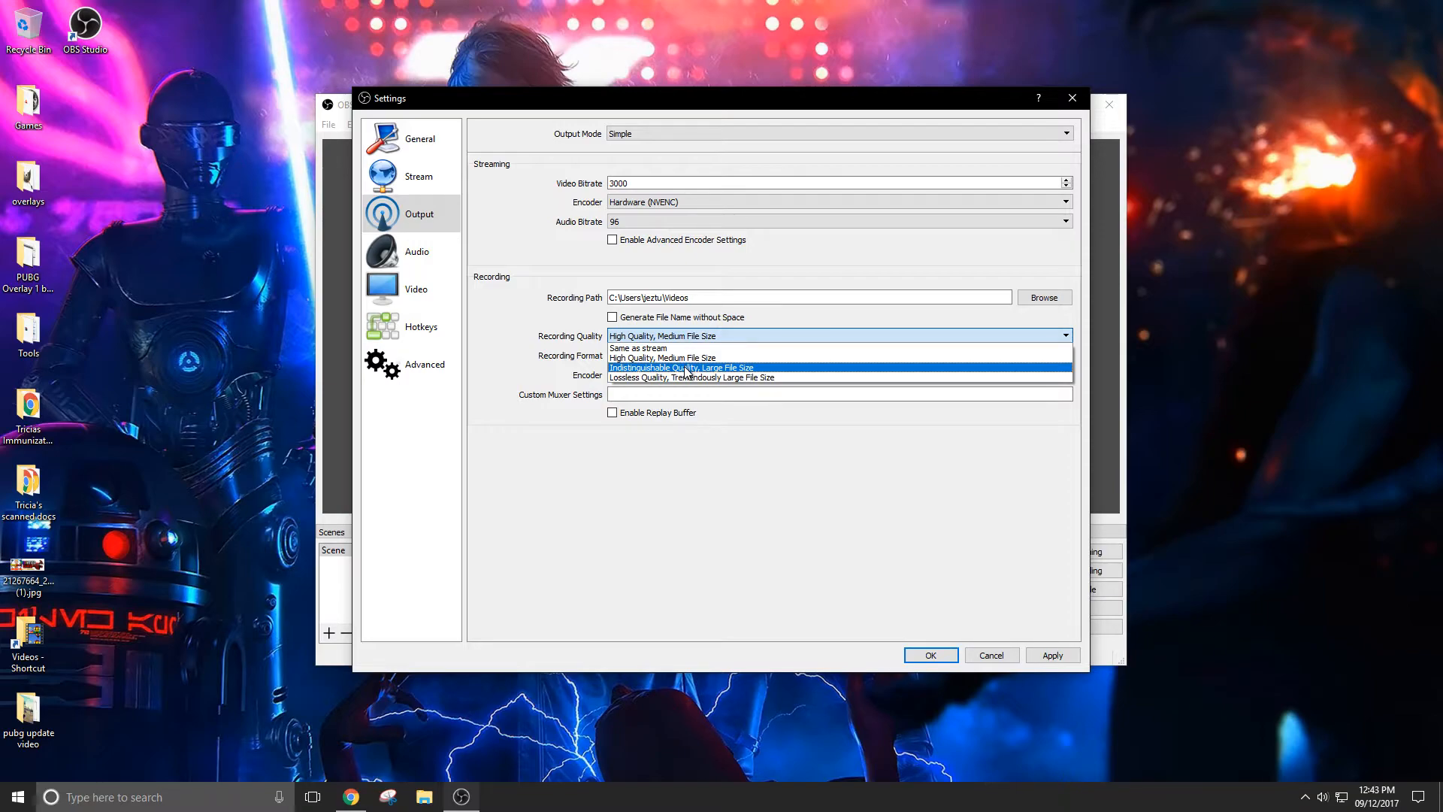
click(686, 369)
click(624, 357)
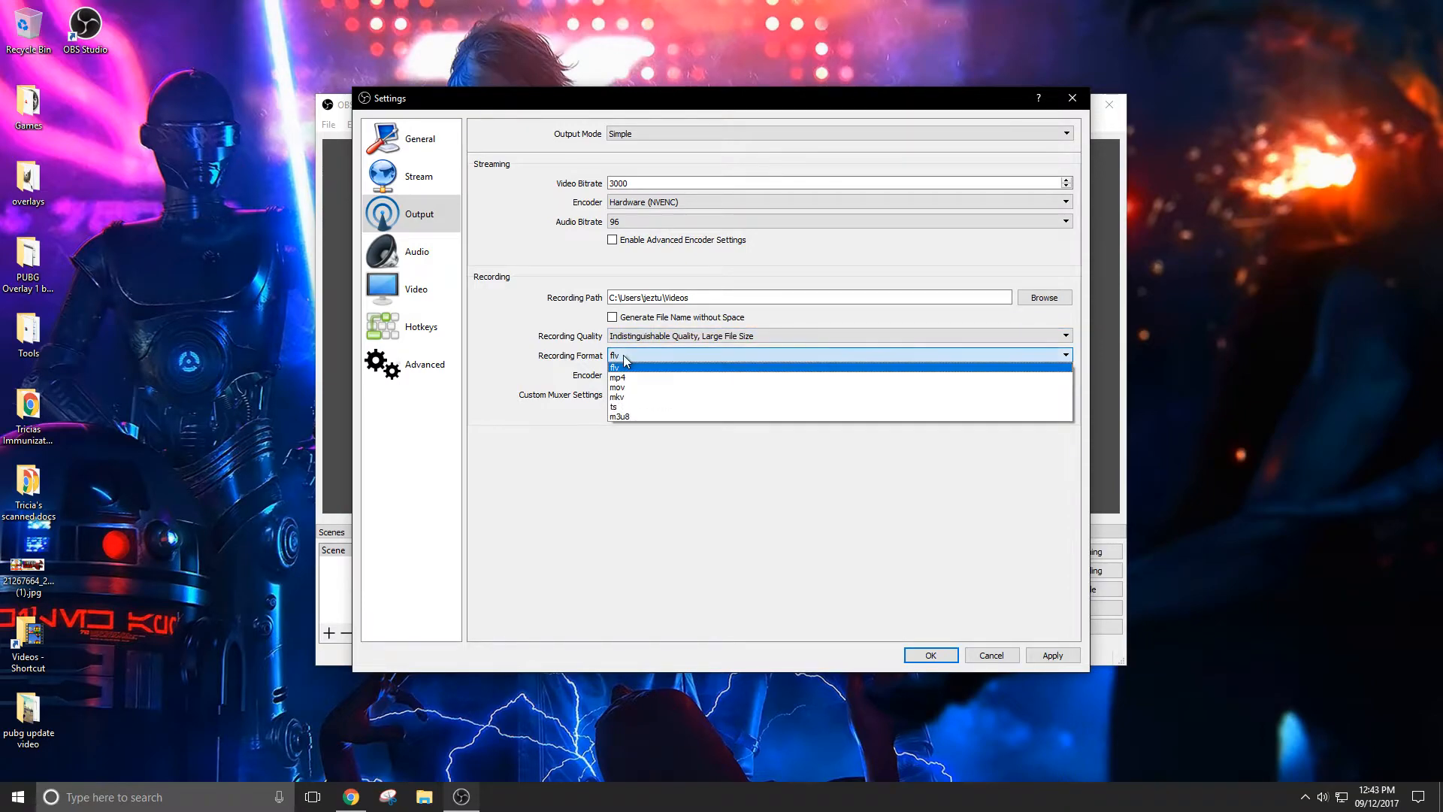
click(625, 377)
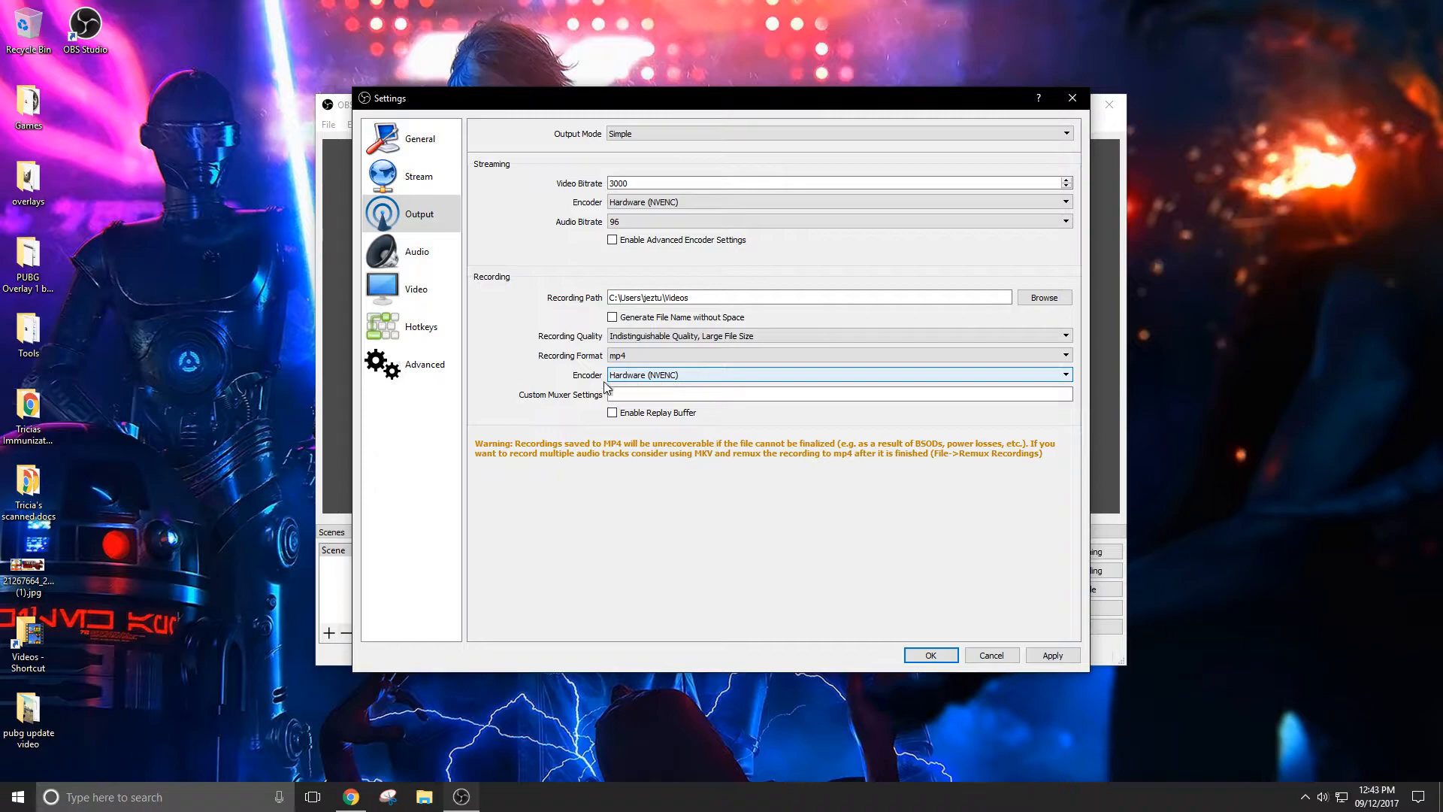
click(1058, 657)
- Review the stream, general, advanced, hotkey, video, audio and output settings, and close the settings with everything accepted
click(426, 188)
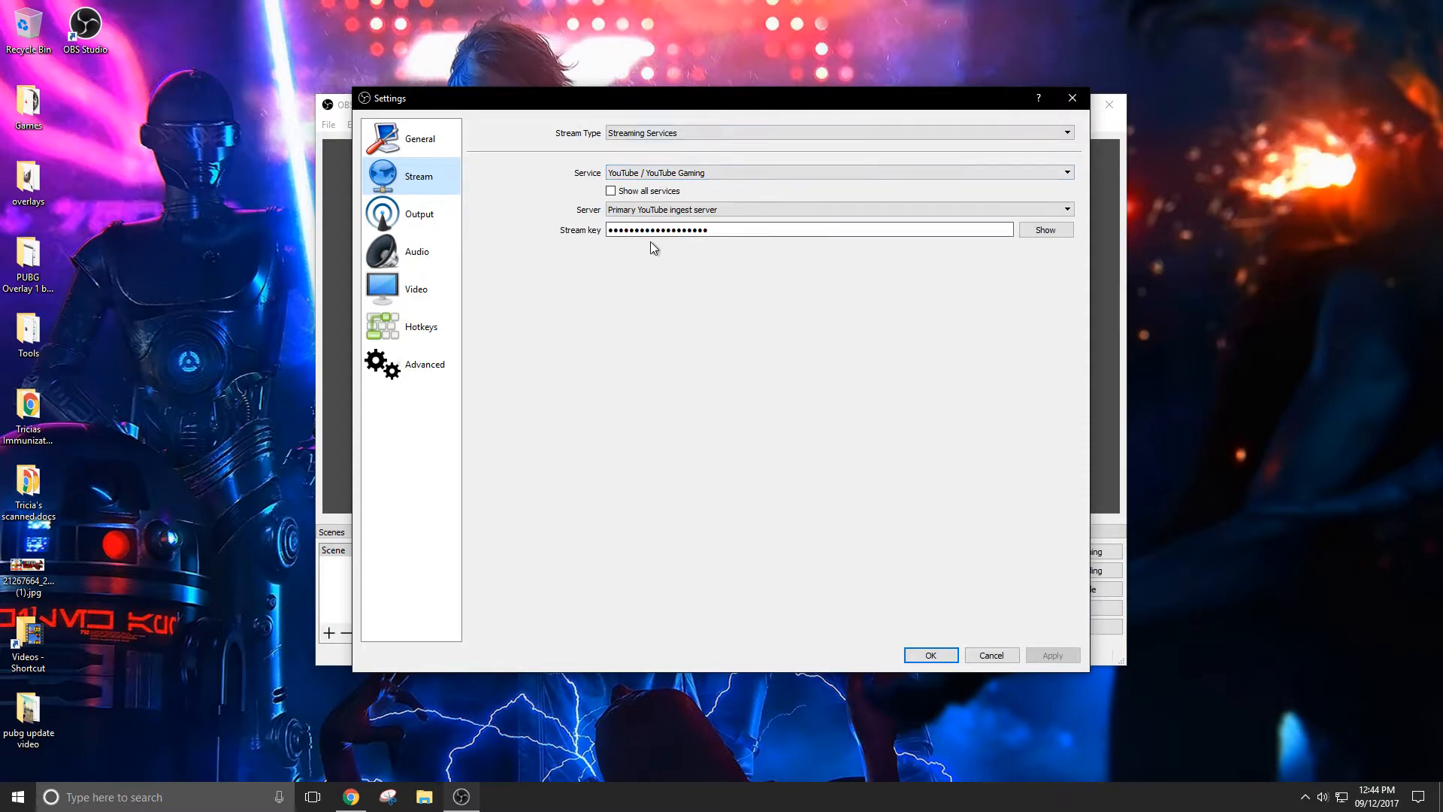
click(410, 141)
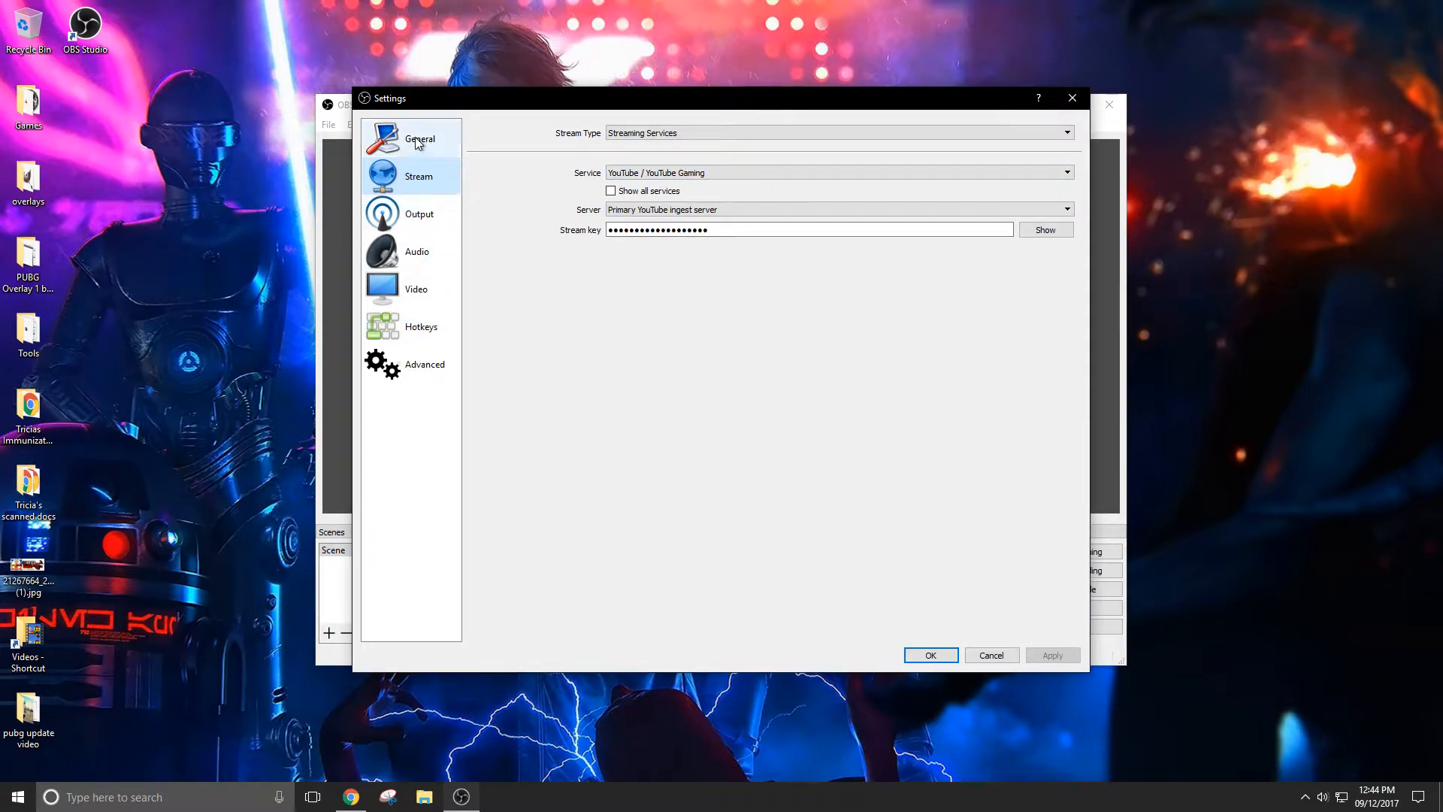
click(420, 366)
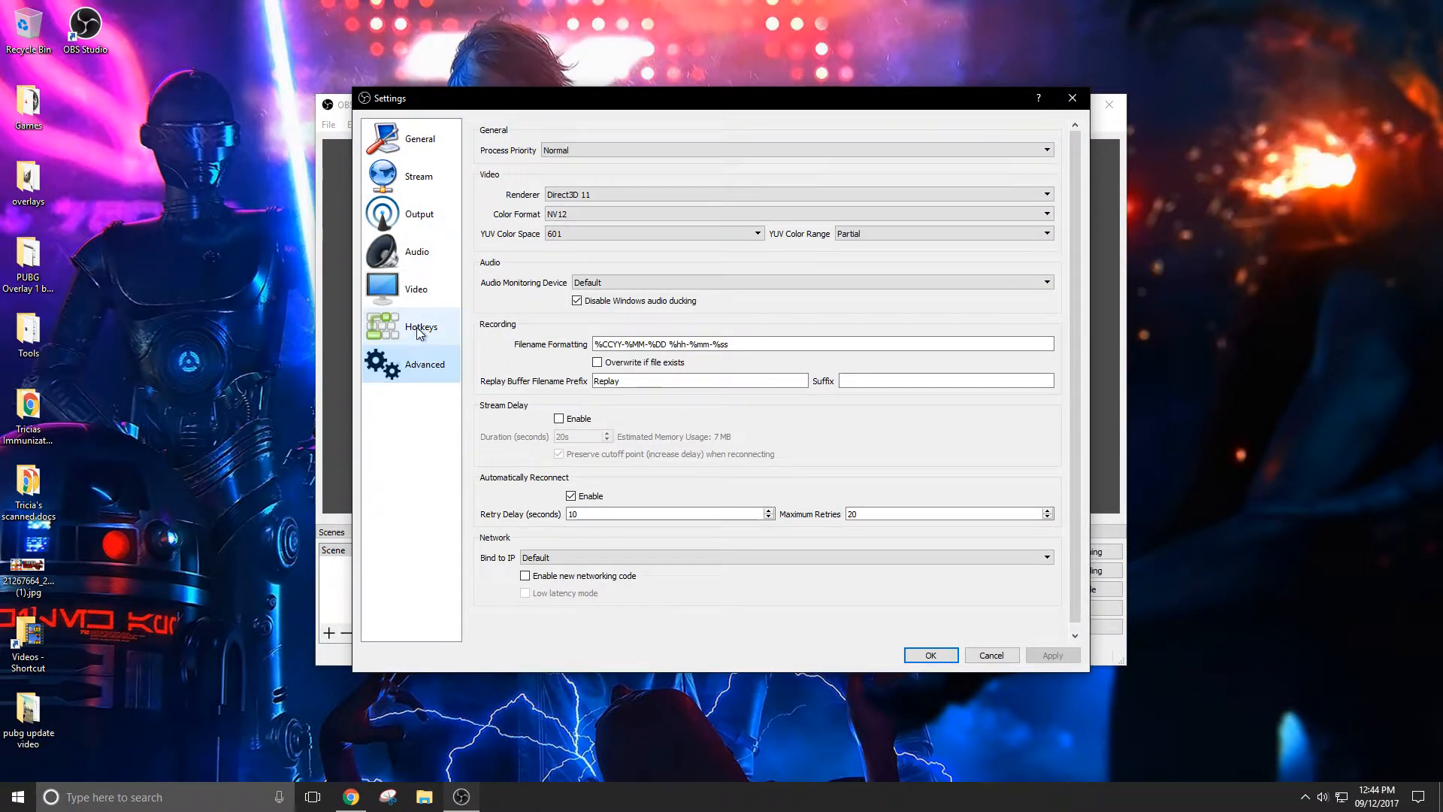
click(418, 328)
click(418, 291)
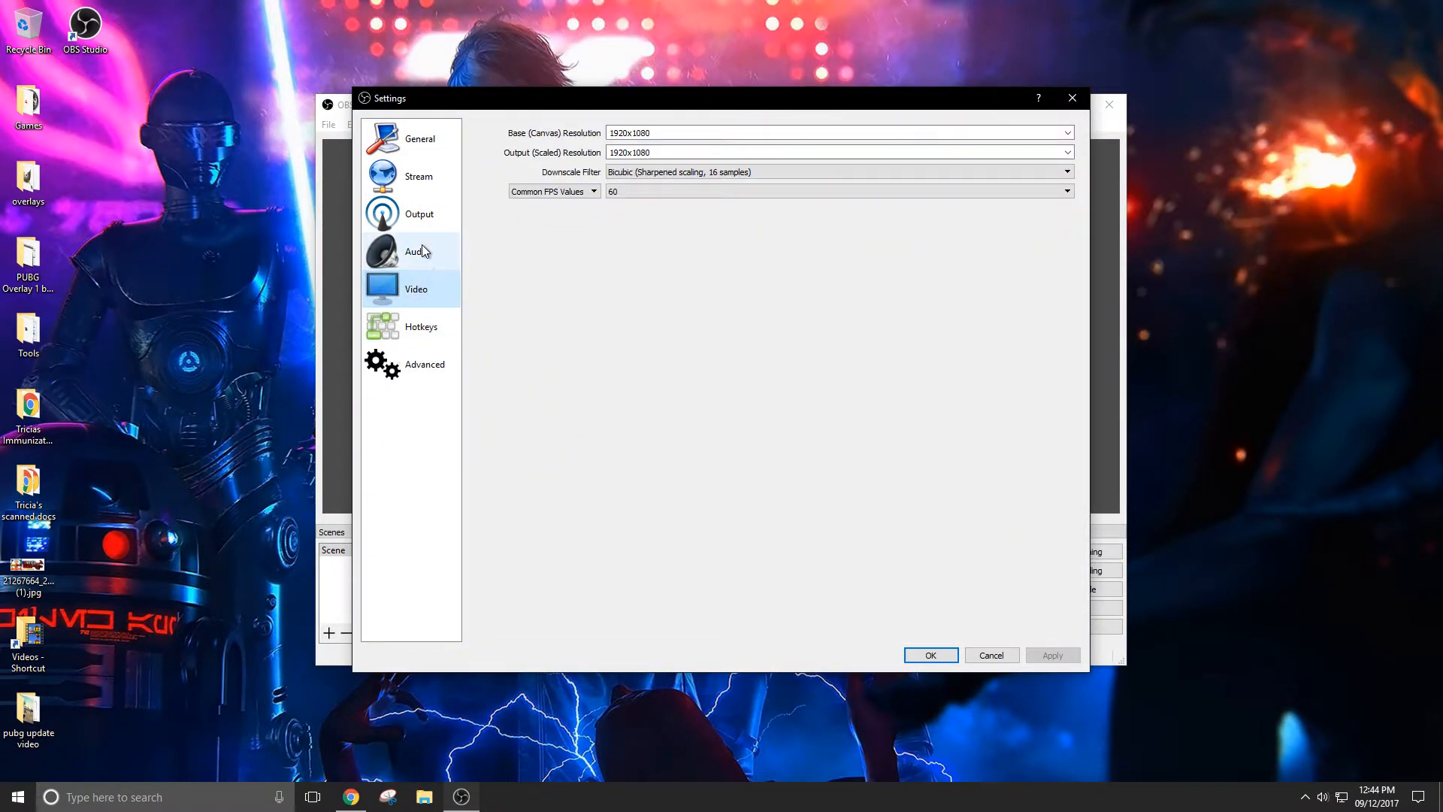
click(421, 245)
click(424, 218)
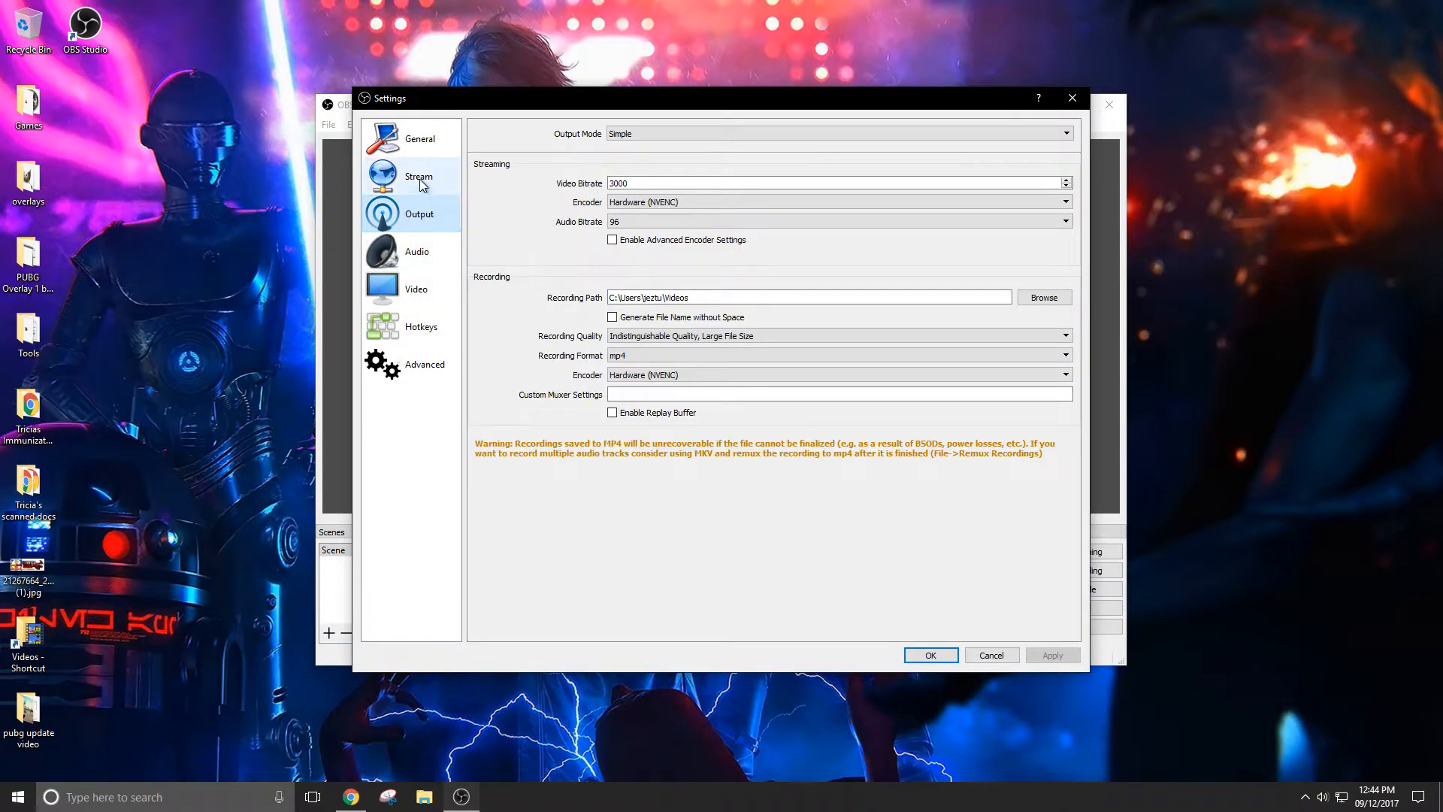
click(422, 180)
click(419, 142)
click(421, 179)
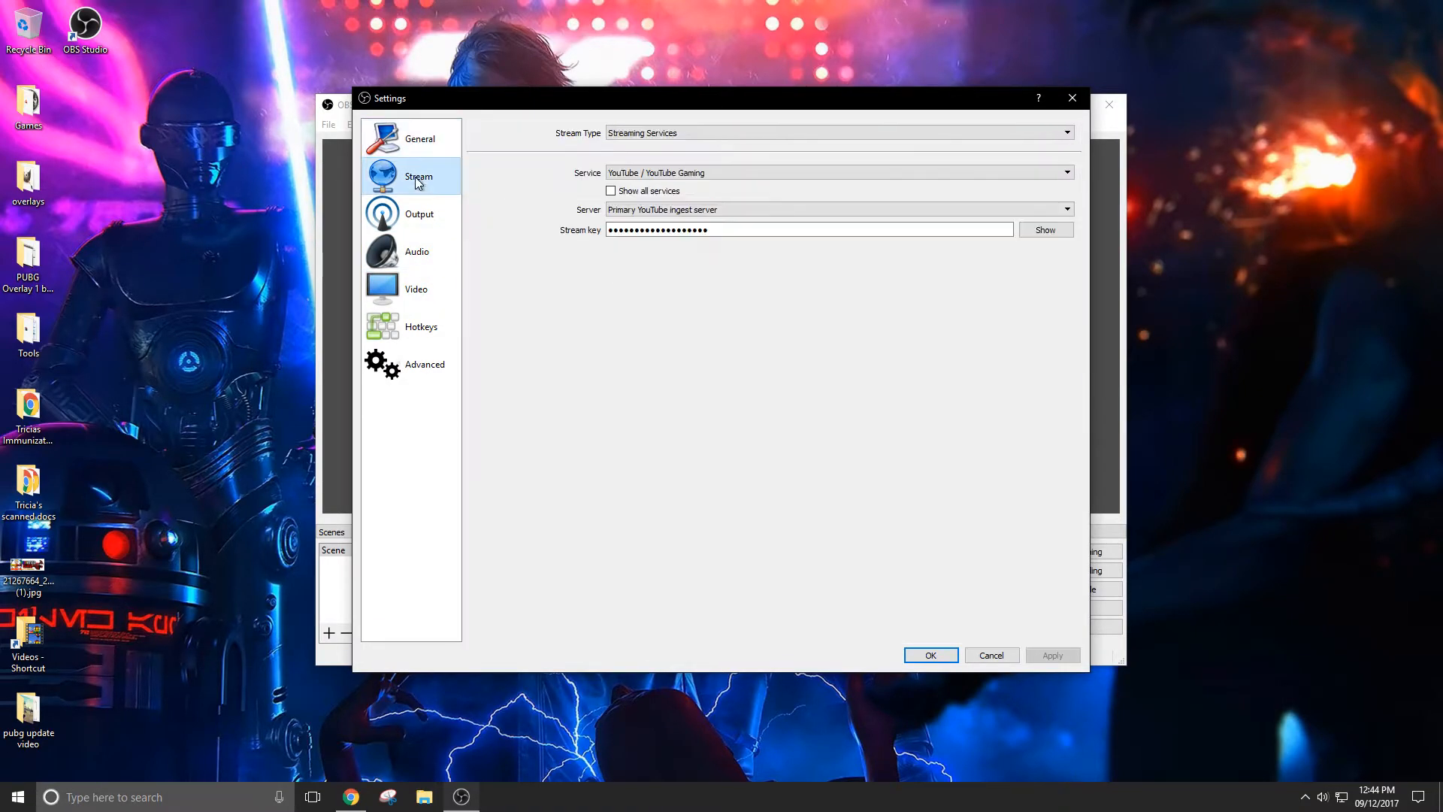
click(412, 214)
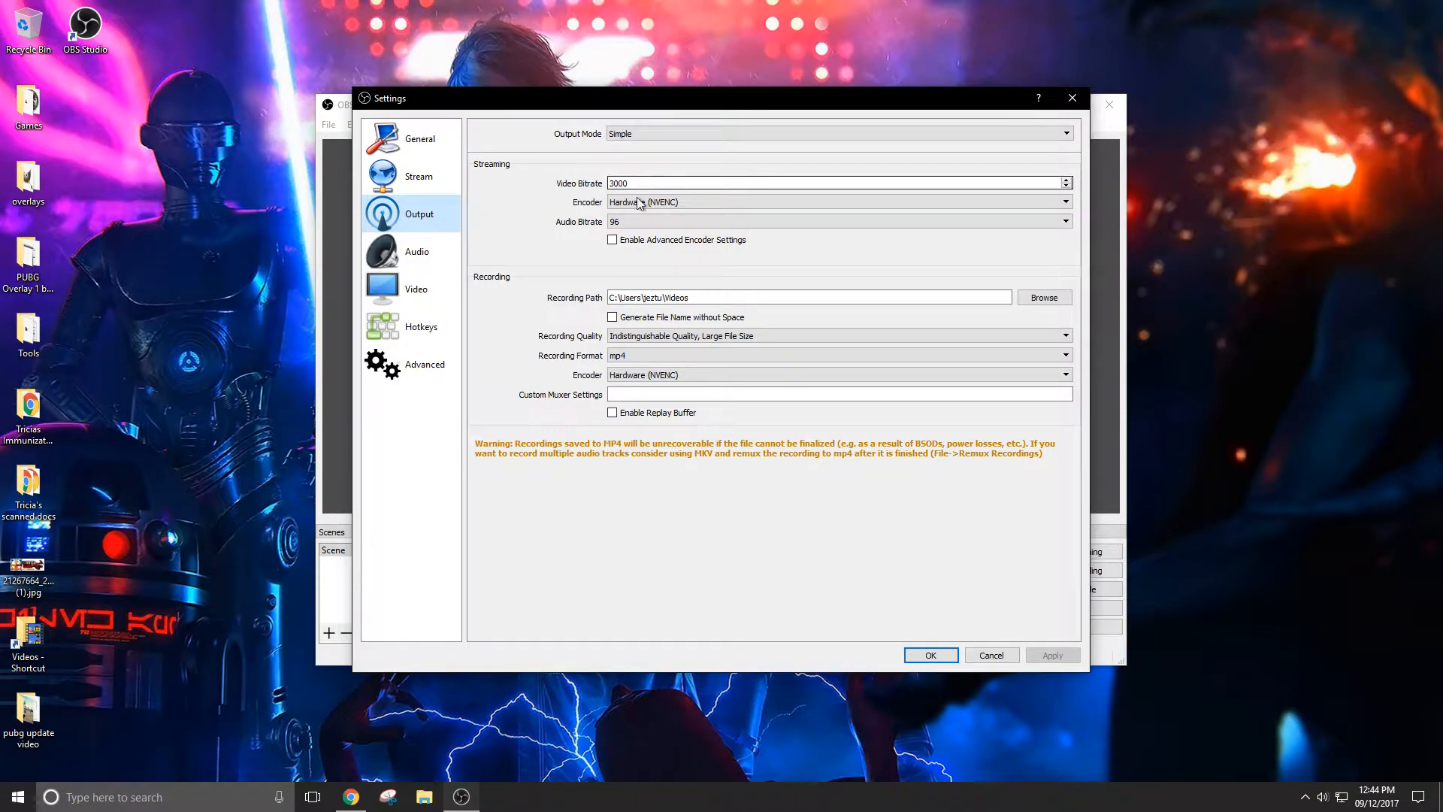
click(932, 653)
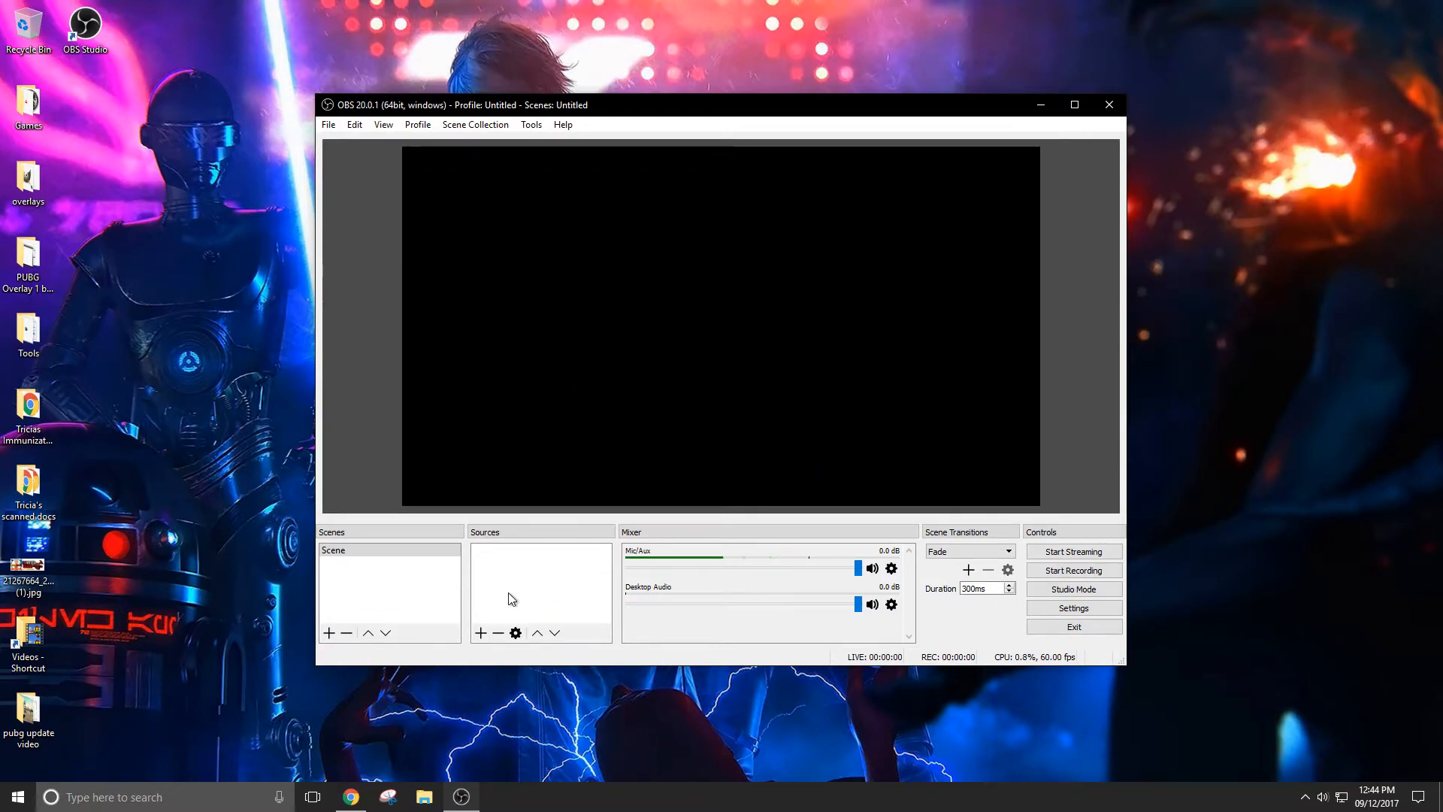
- Rename the existing scene to Youtube Stream
click(351, 549)
click(352, 550)
right_click(339, 551)
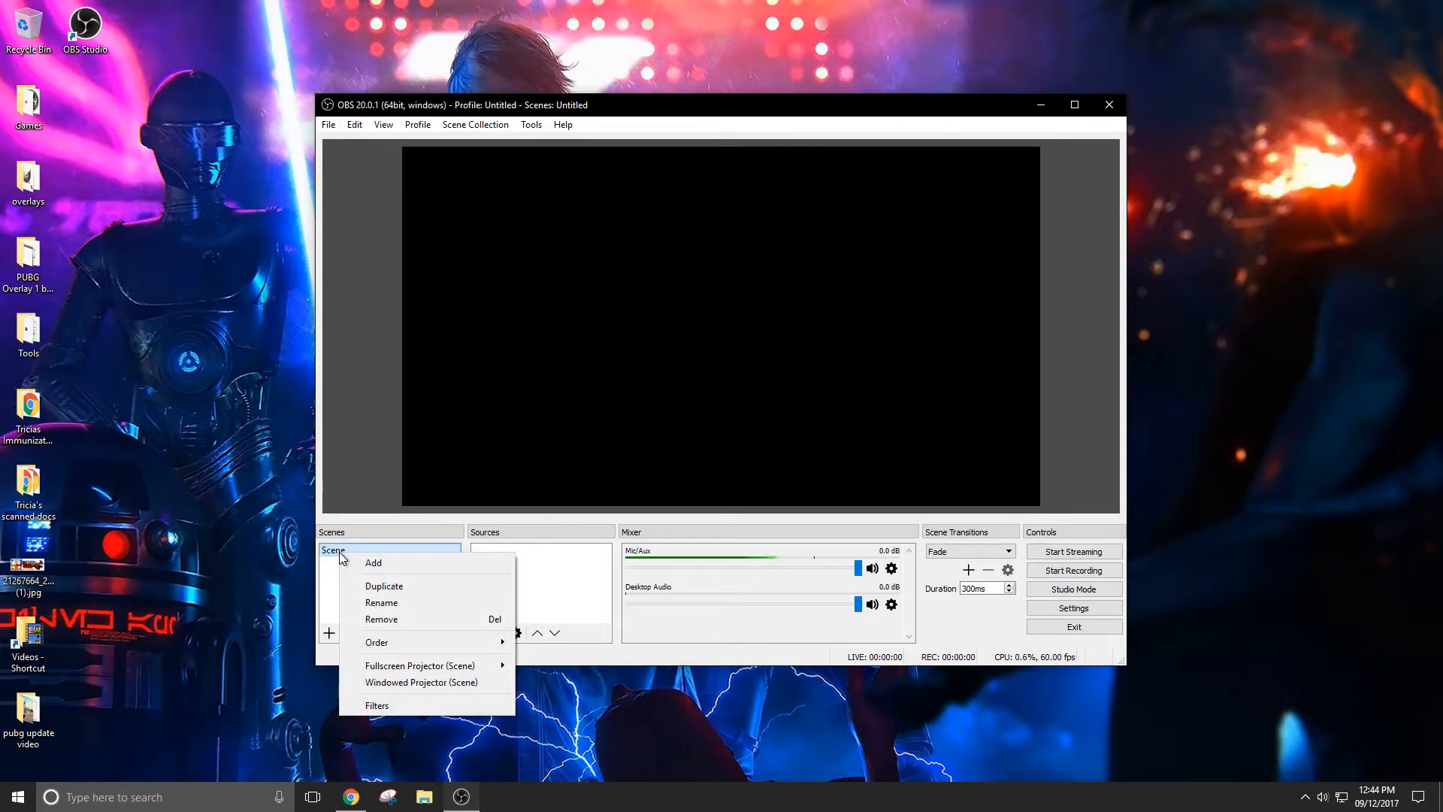
click(381, 603)
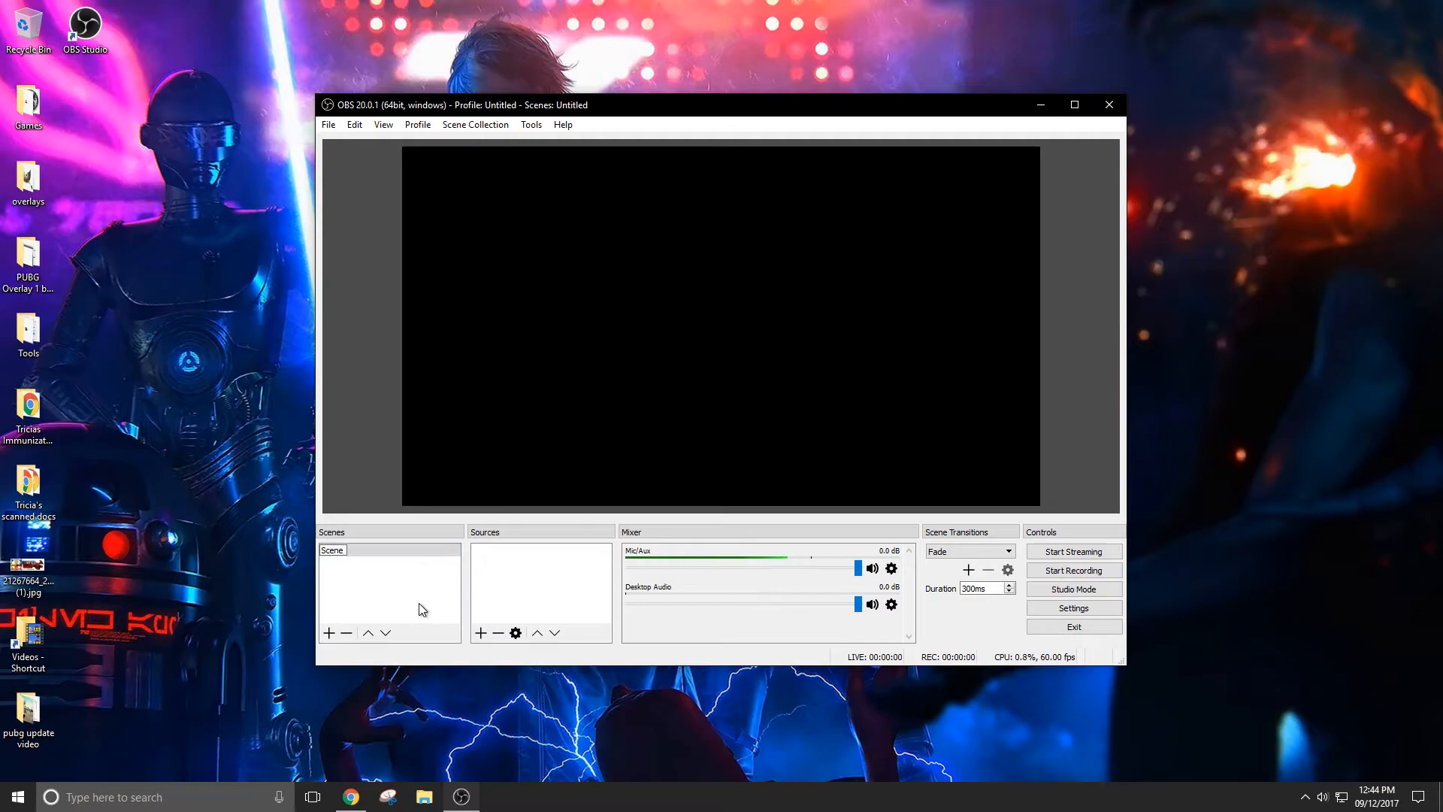
key(BackSpace)
key(BackSpace)
key(BackSpace)
key(BackSpace)
key(BackSpace)
text(Youtube Stream)
key(Return)
- Add a new Game Capture source to the scene with its mode set to Capture any fullscreen application
click(481, 634)
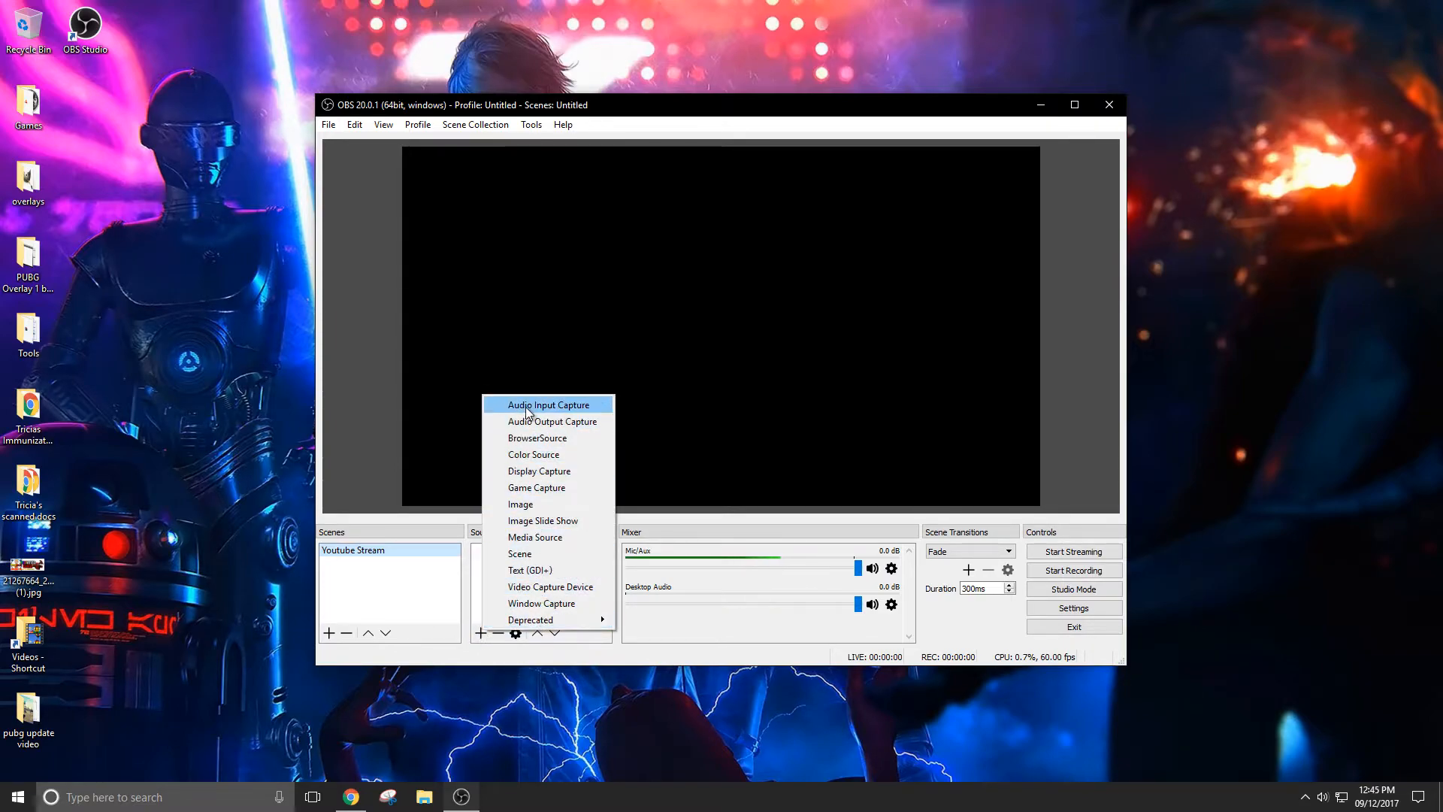
click(534, 490)
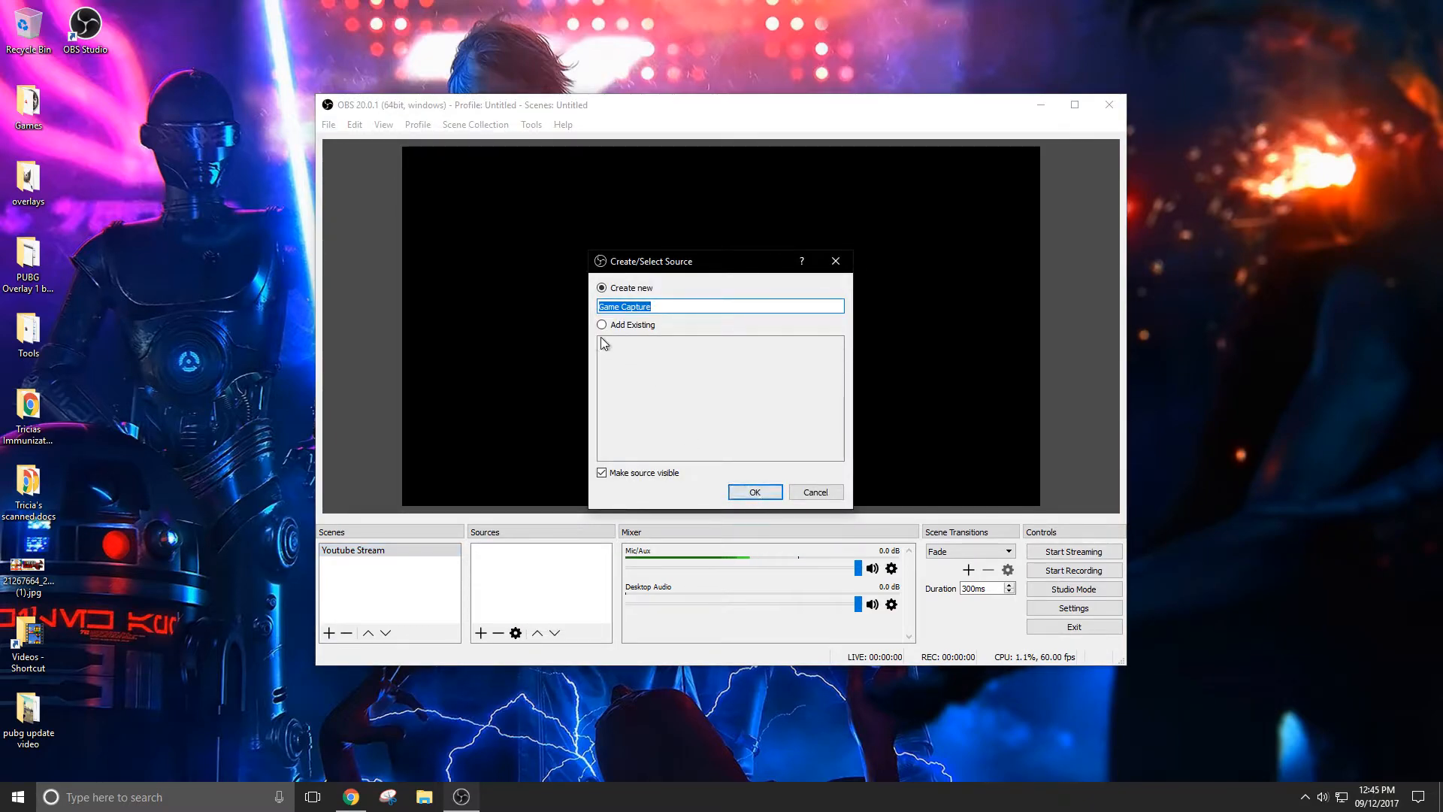
click(748, 492)
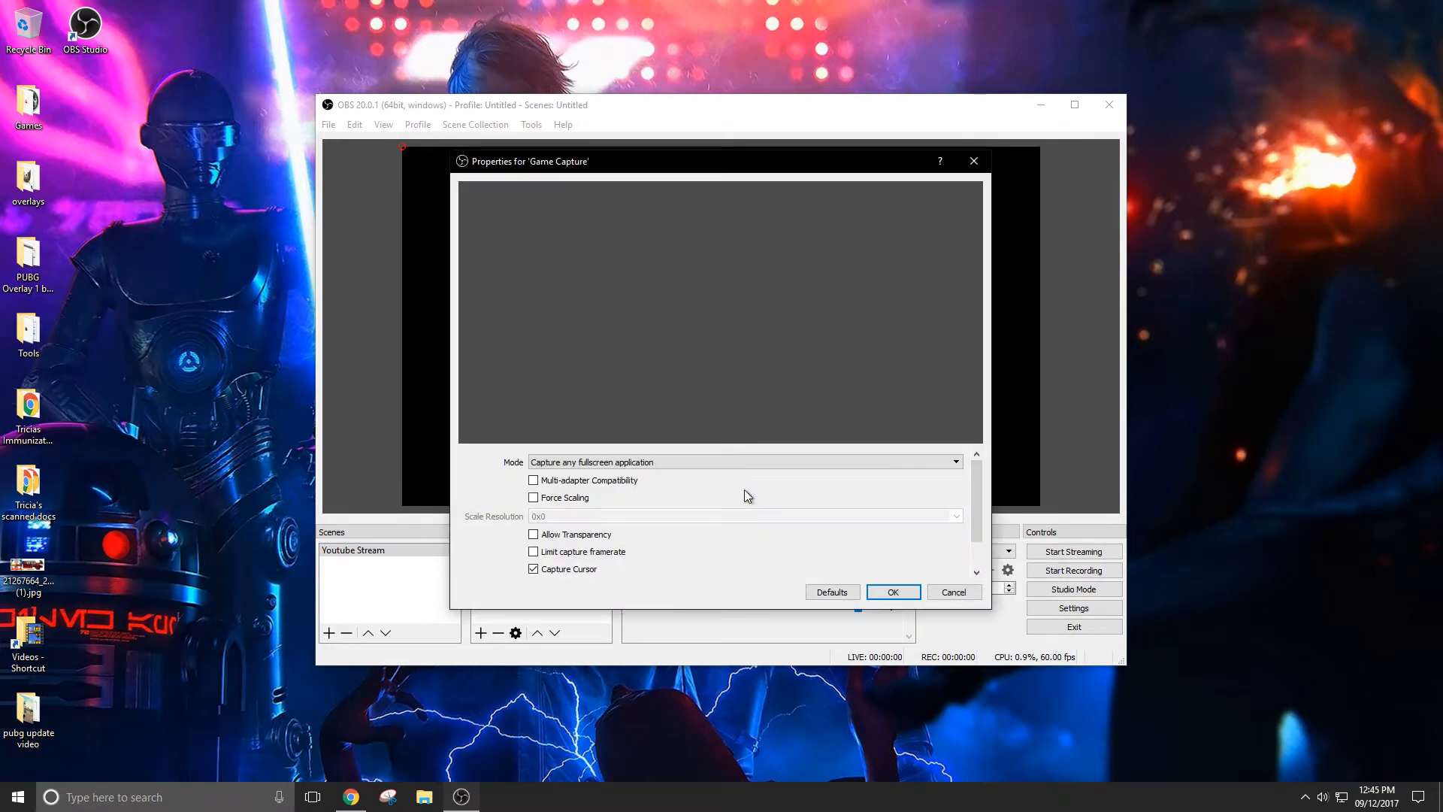
click(639, 462)
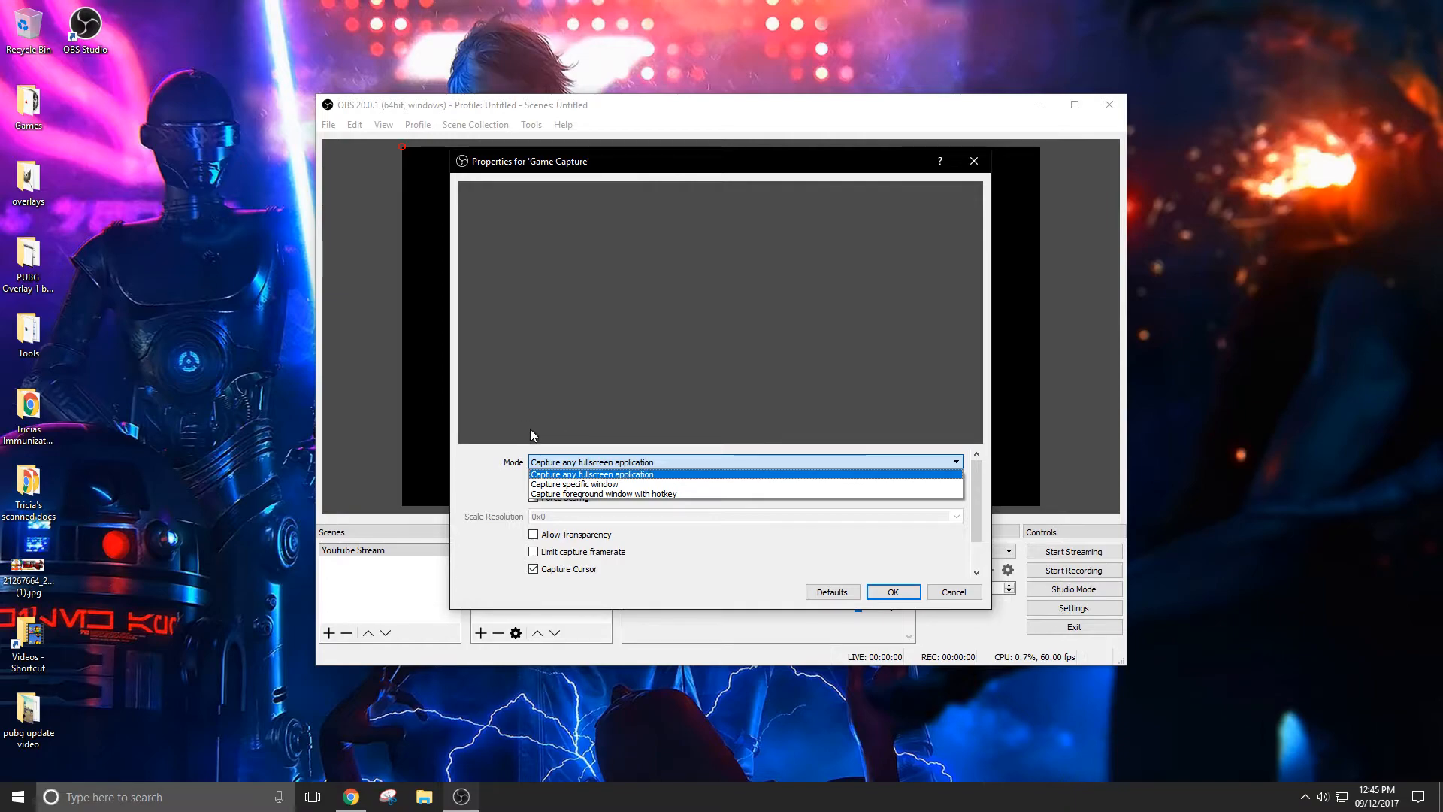
click(592, 484)
click(642, 426)
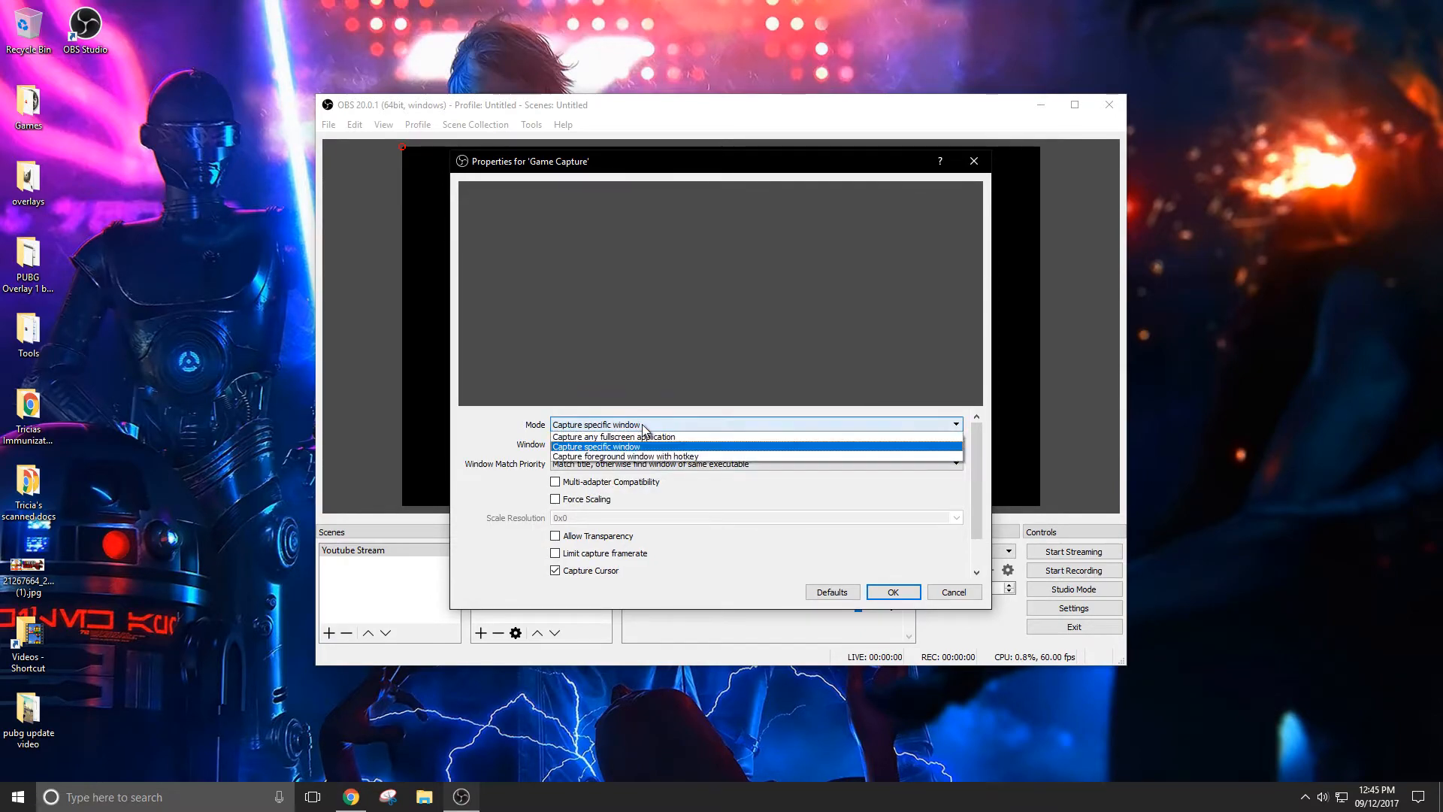
click(632, 438)
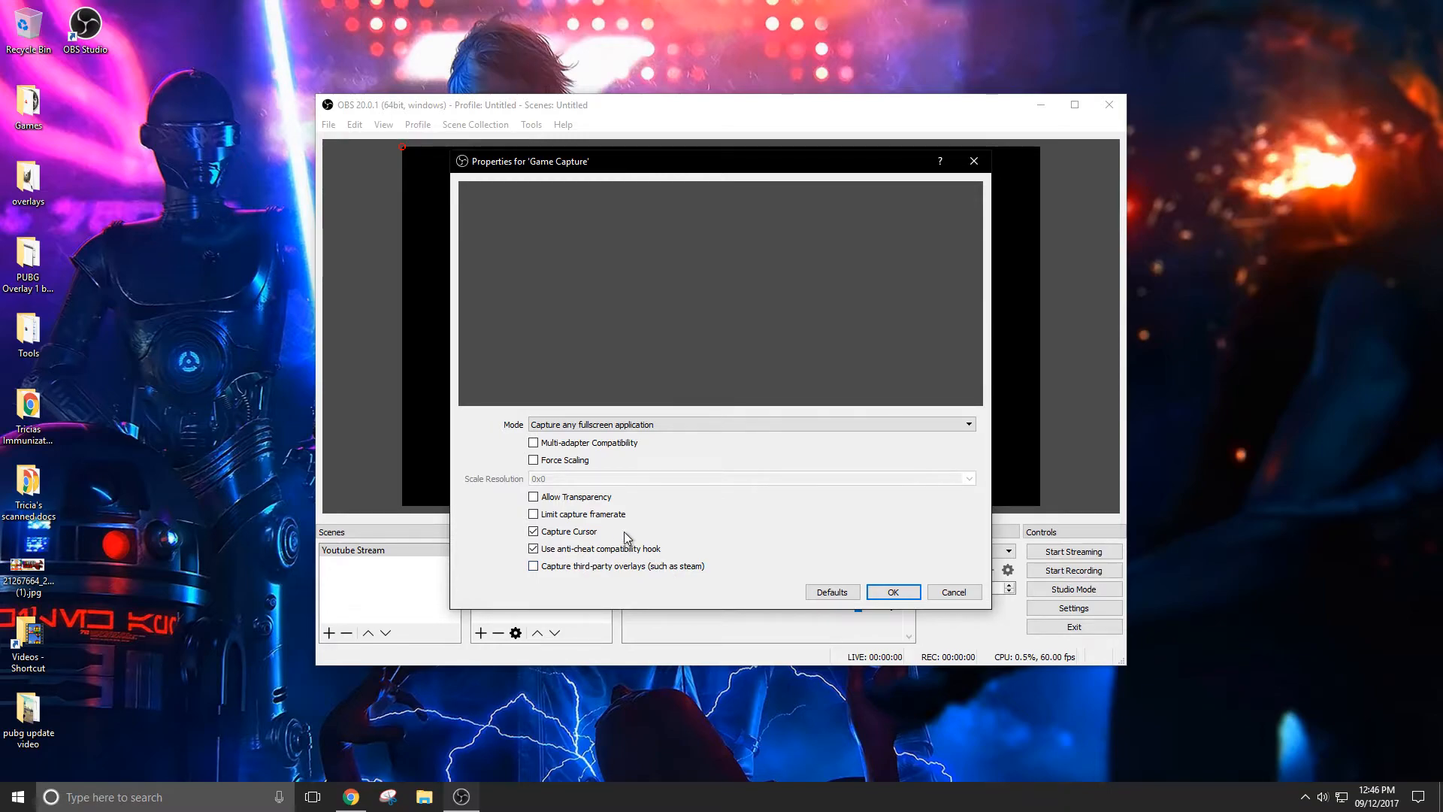
click(892, 592)
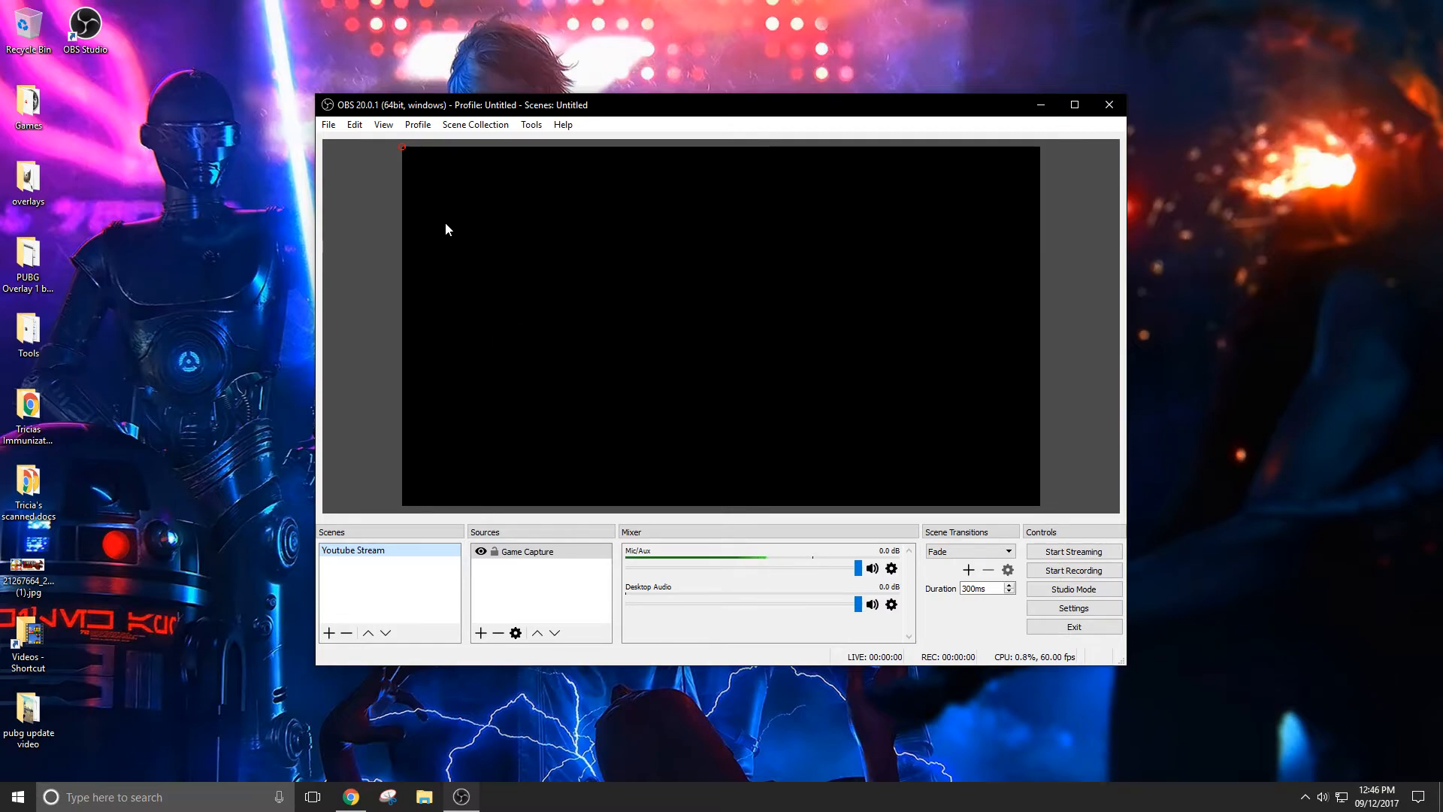
- Add a new Display Capture source for Display 0: 1920x1080 @ 0,0, moving the windows apart to see the preview
click(481, 632)
mouse_move(506, 628)
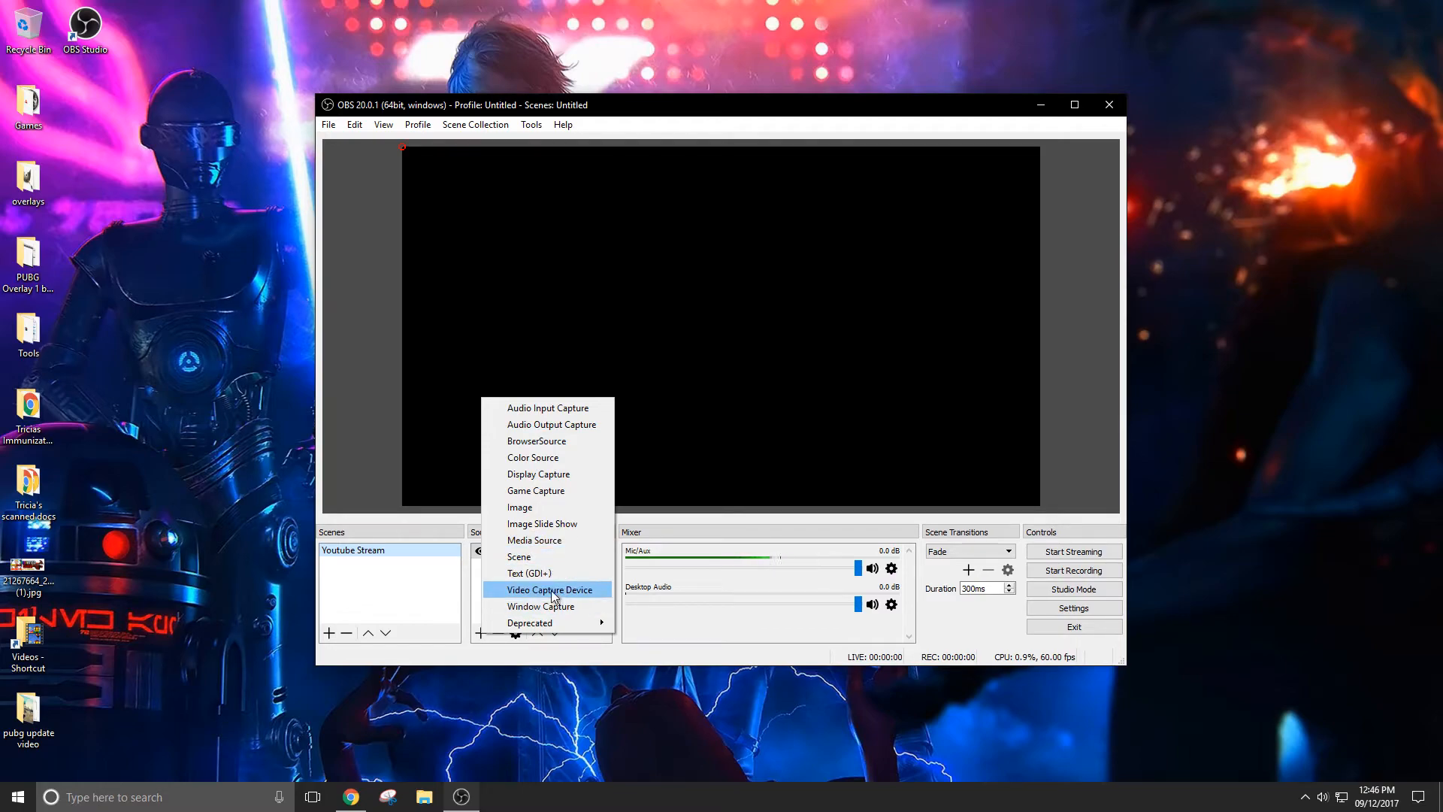
click(530, 475)
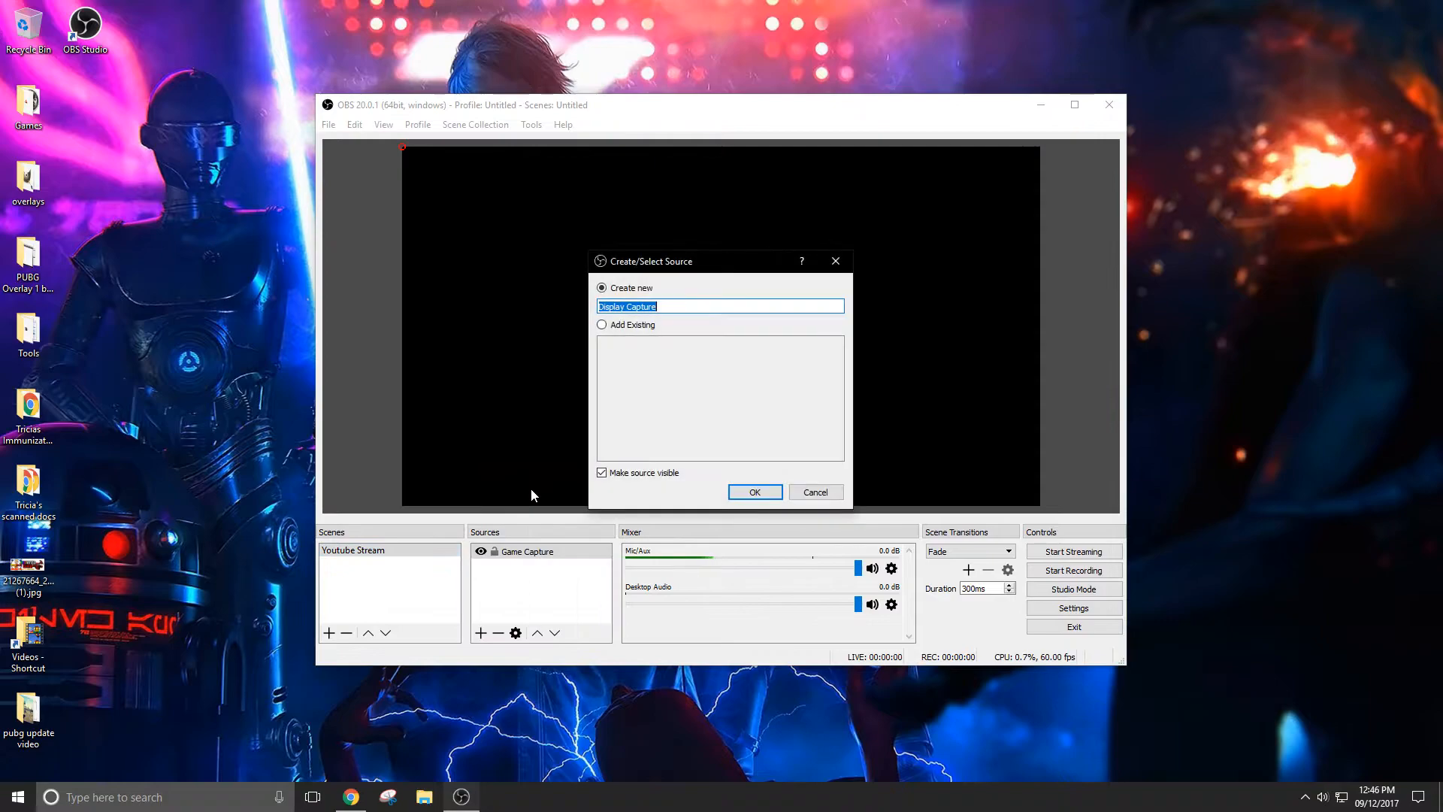
click(755, 492)
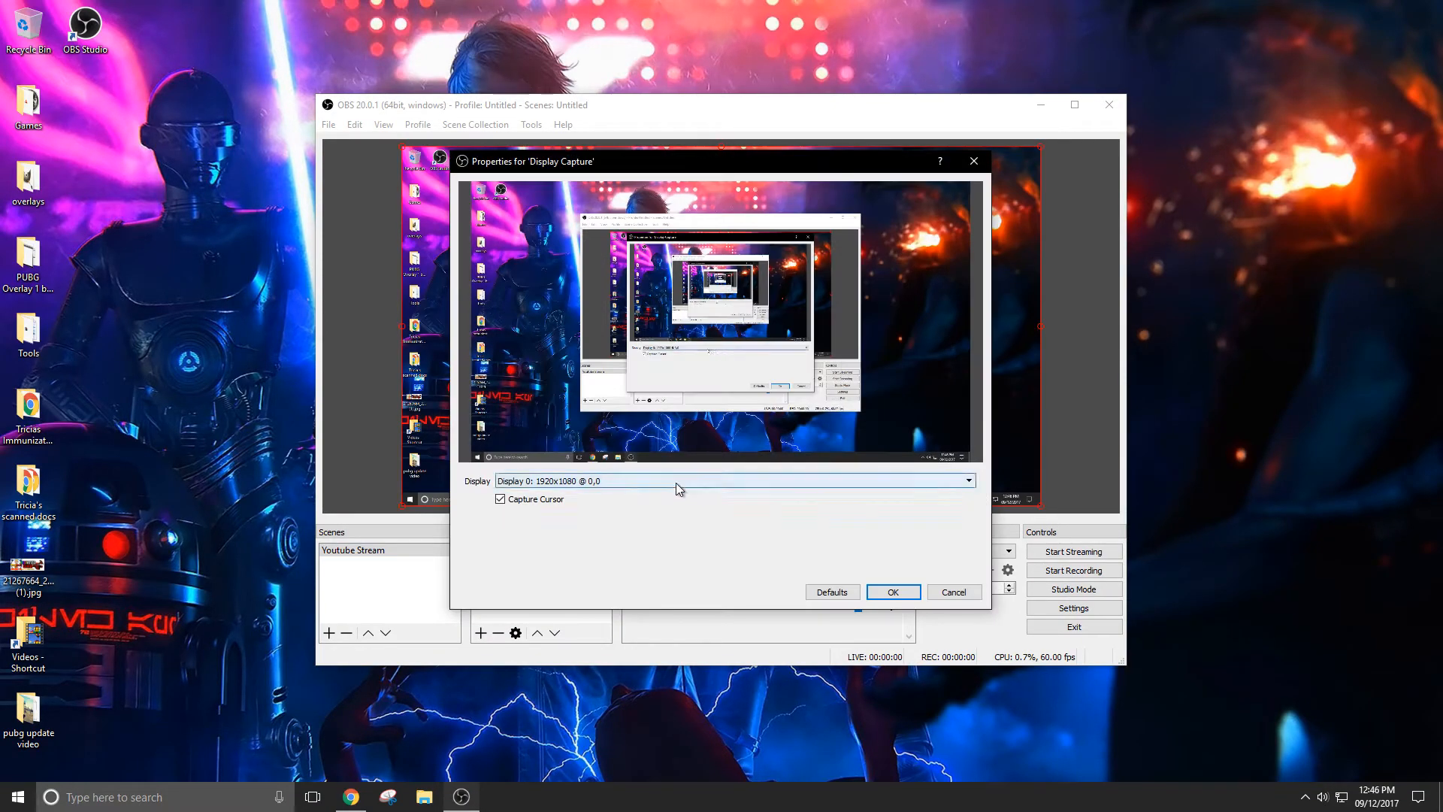
drag(655, 173, 1031, 287)
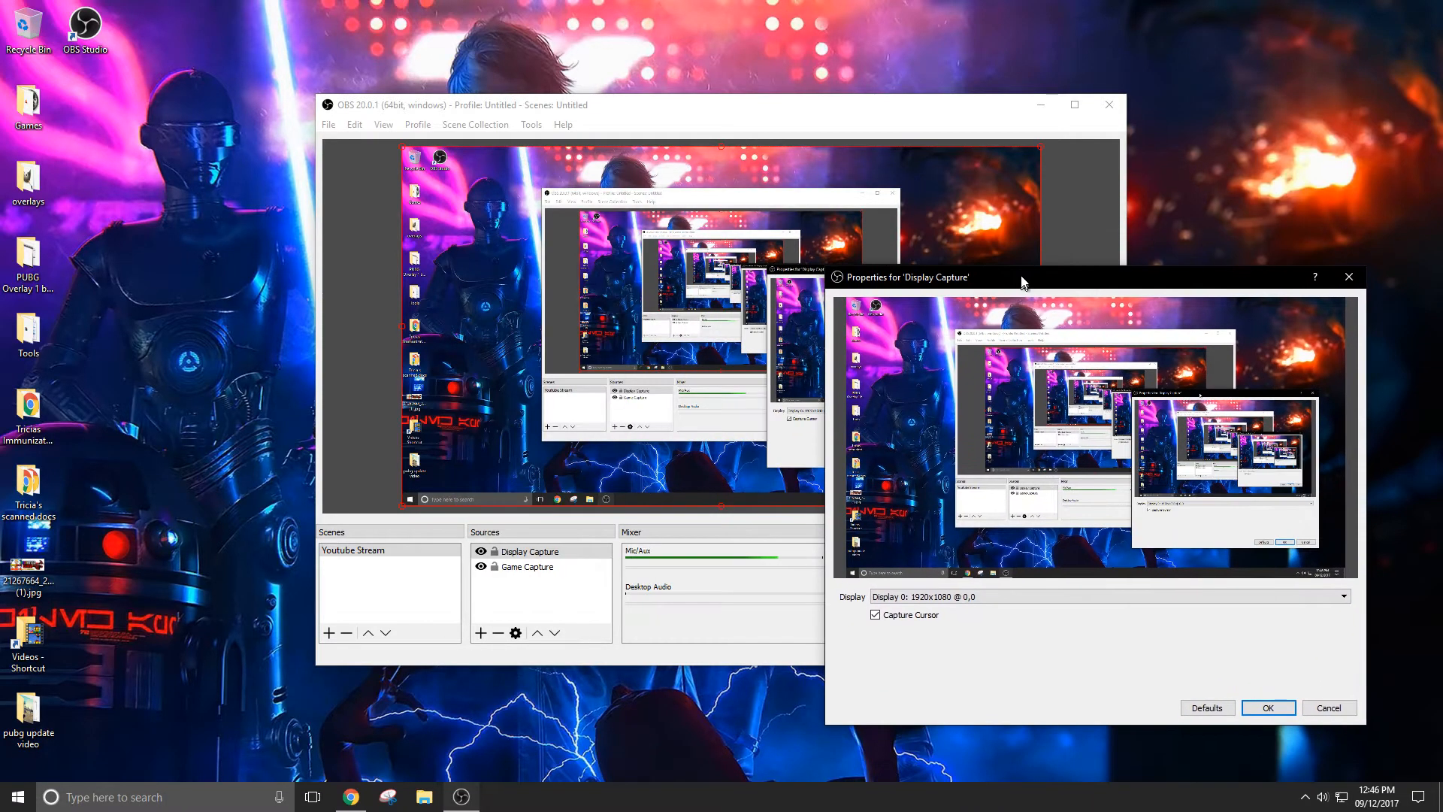
drag(774, 105, 484, 152)
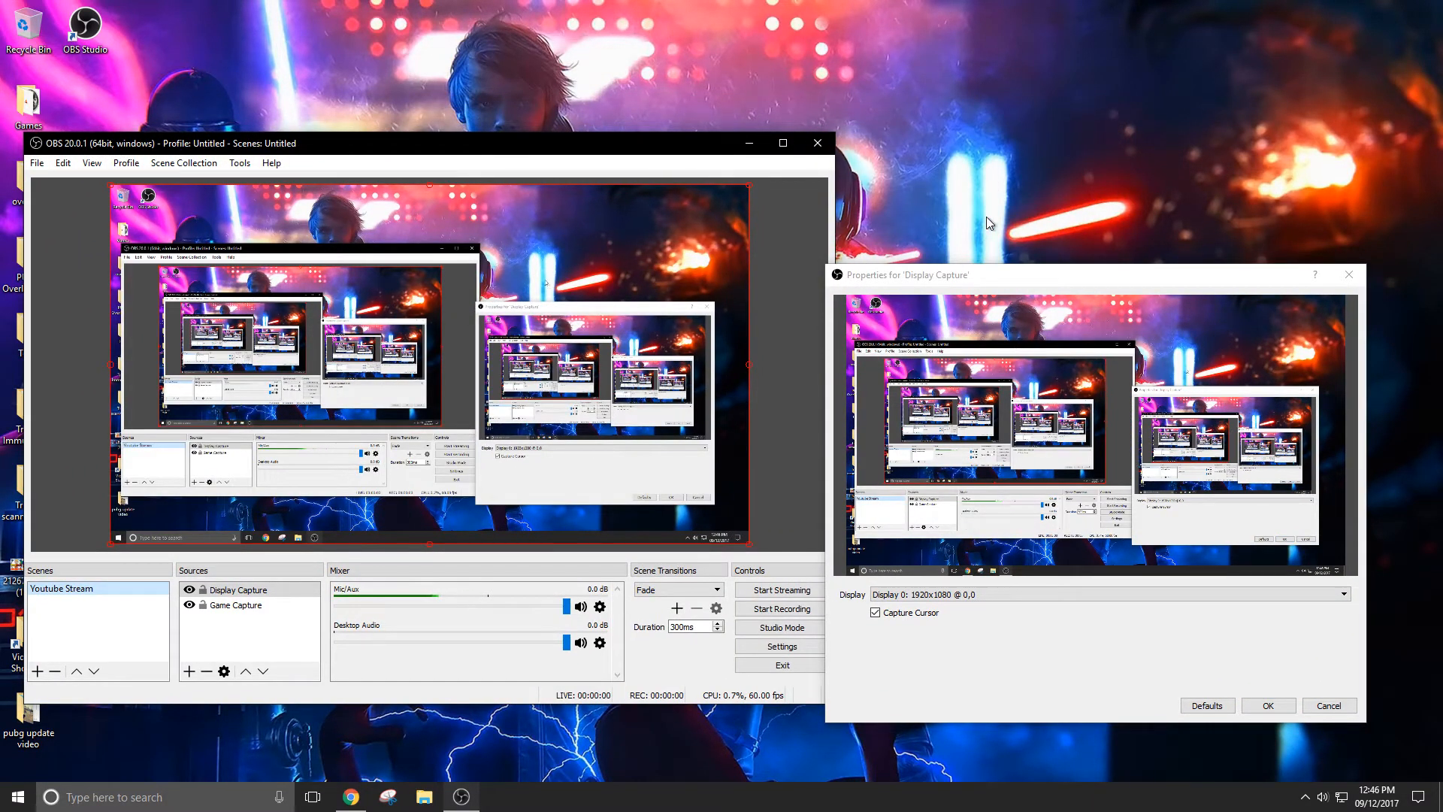
drag(968, 277, 1006, 205)
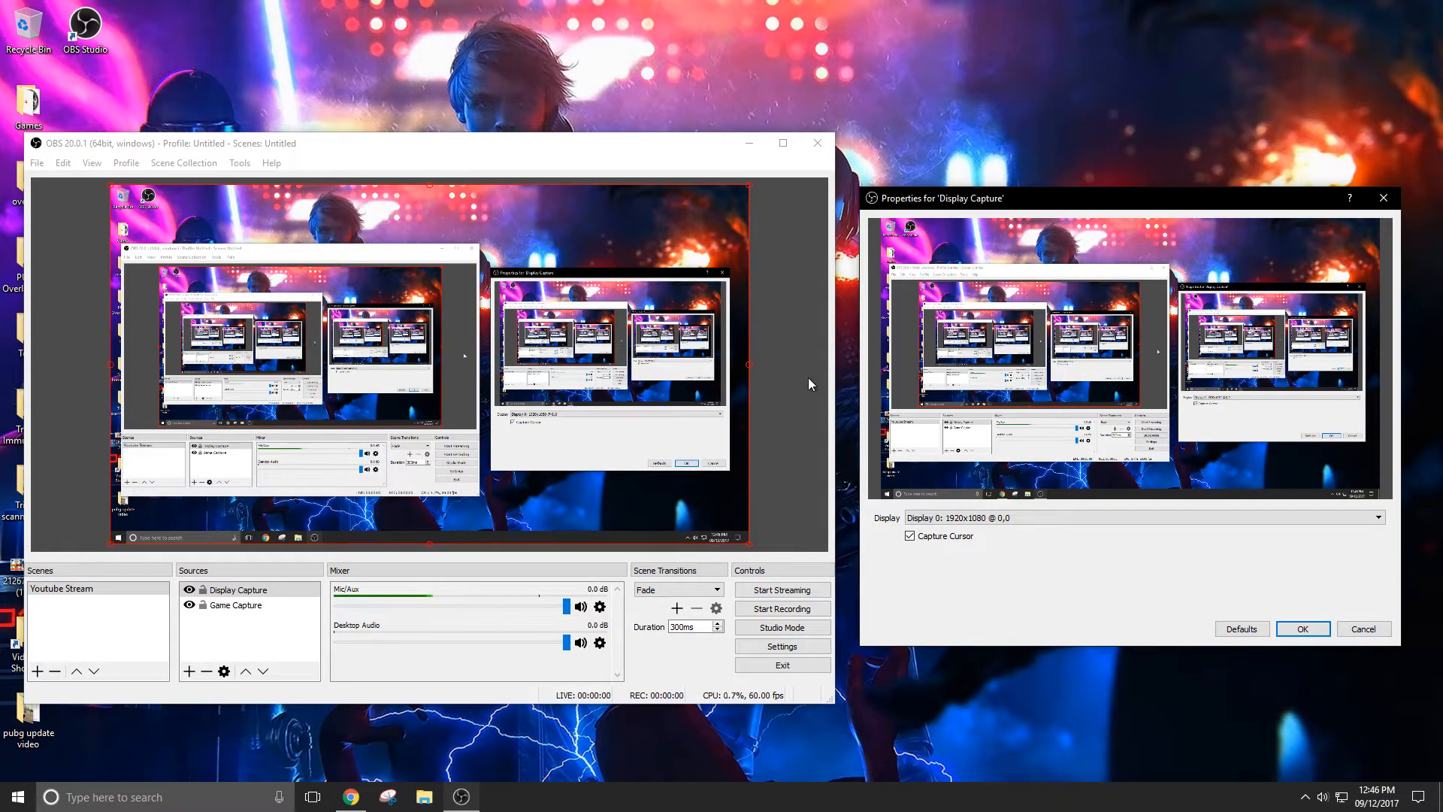
drag(981, 198, 983, 159)
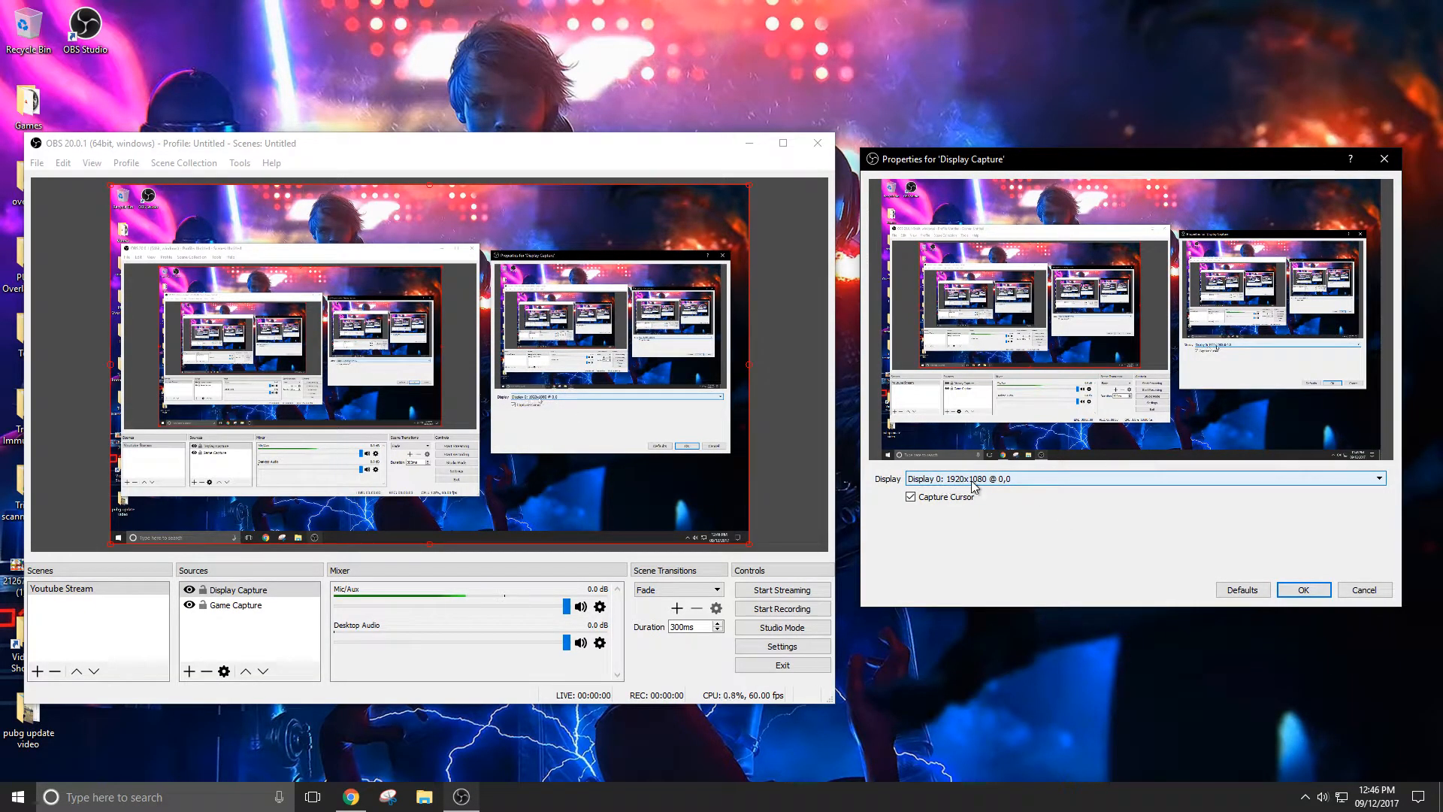
click(1303, 590)
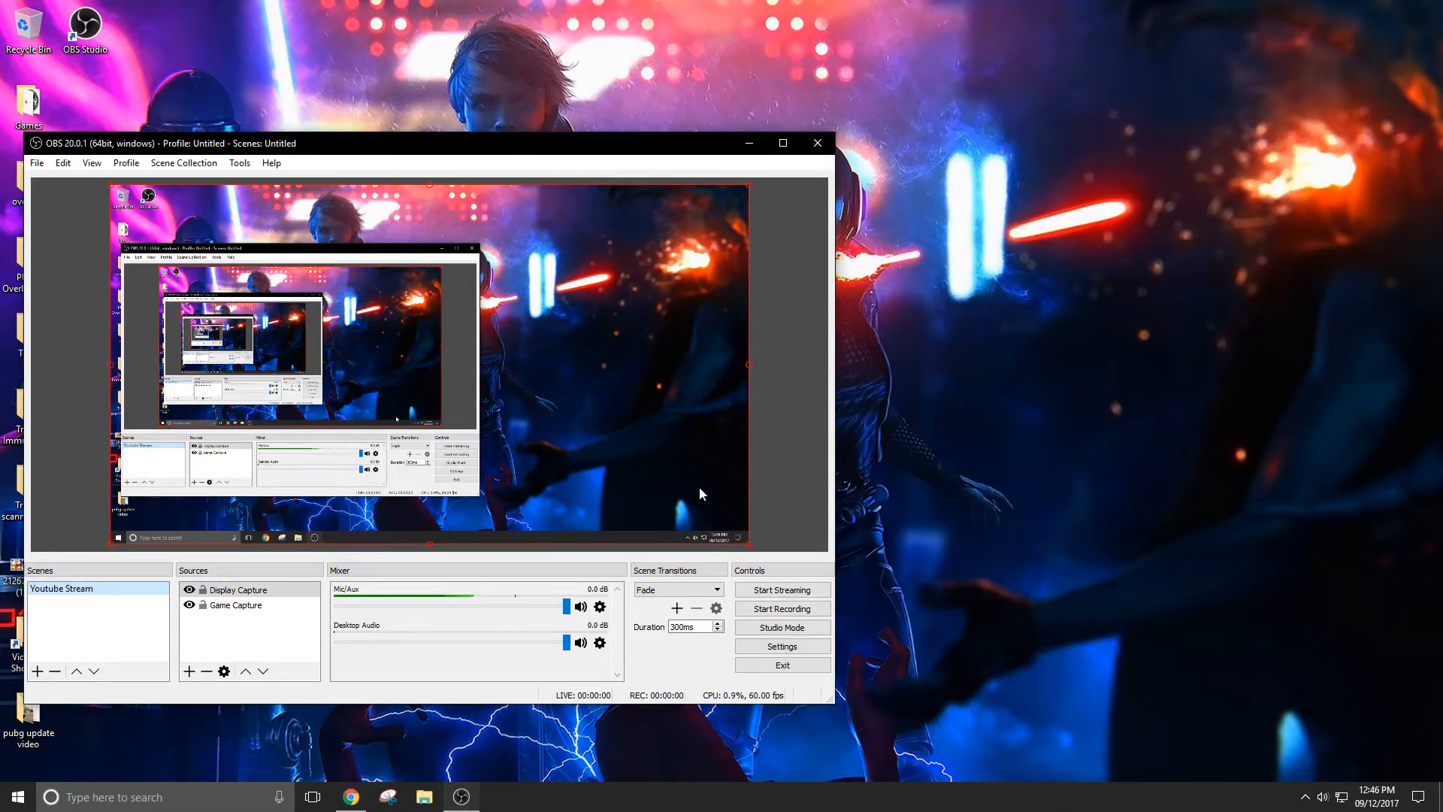
drag(423, 146, 711, 130)
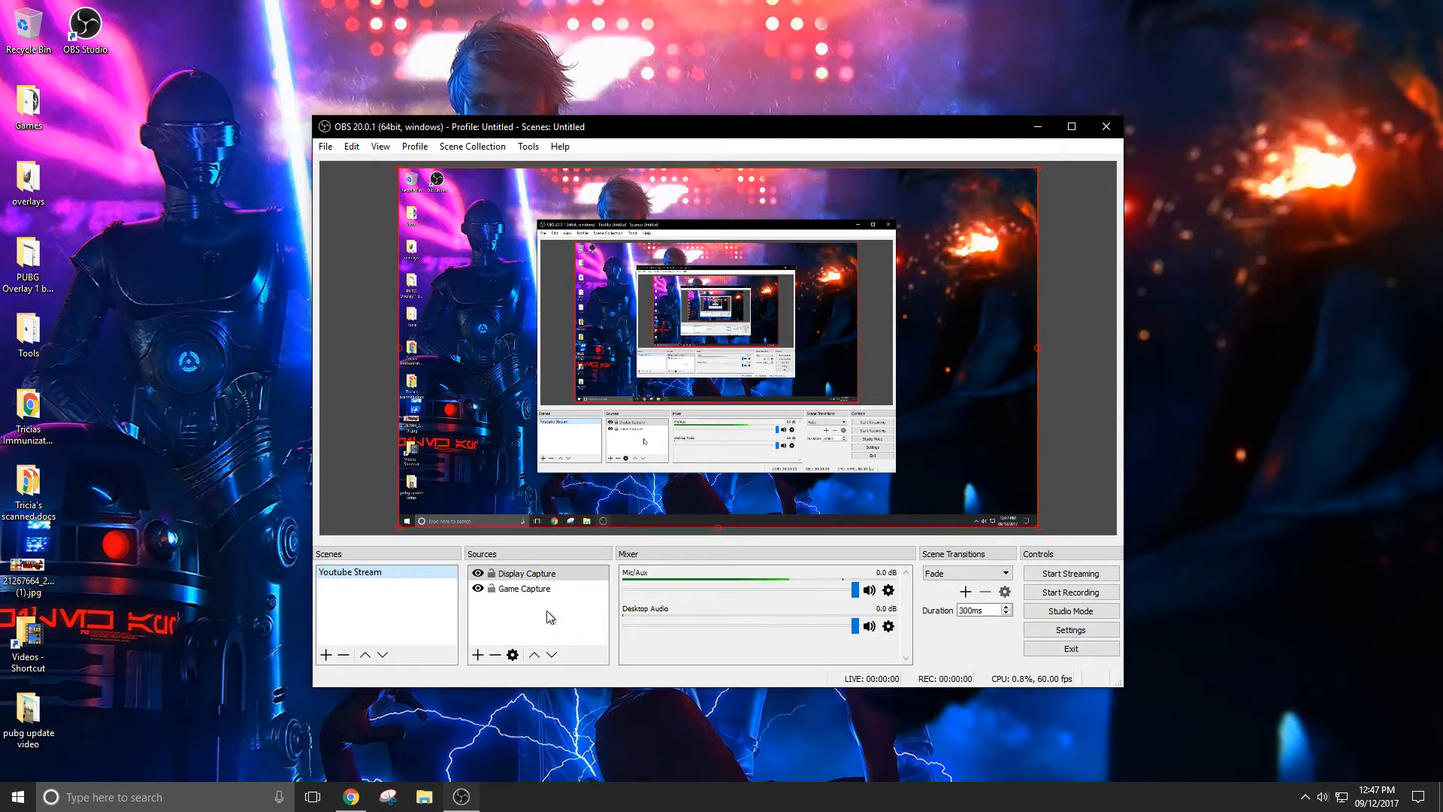
- Add a new Audio Input Capture source named Blue Snowball Mic with its device set to Microphone (Blue Snowball)
click(478, 655)
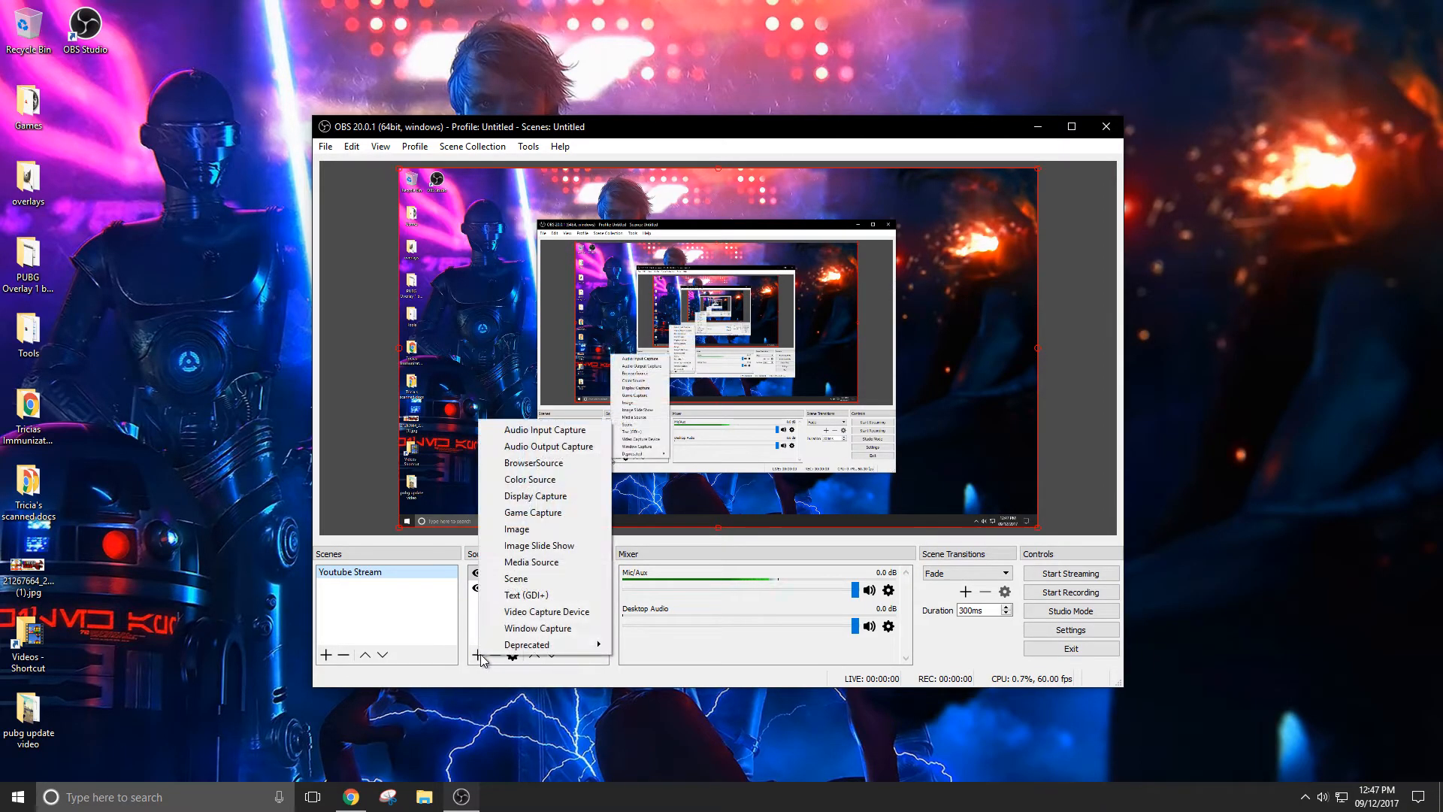
click(538, 433)
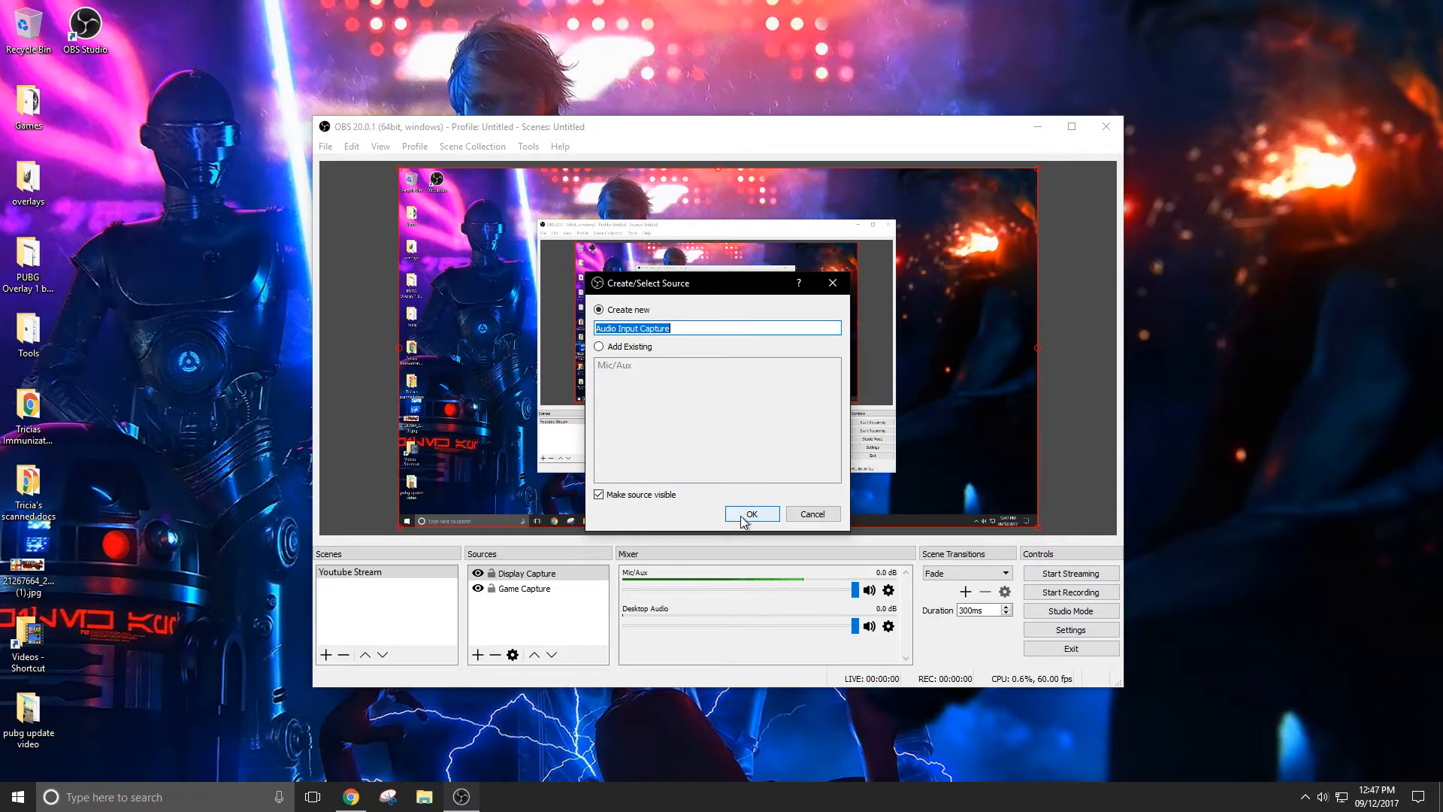
key(BackSpace)
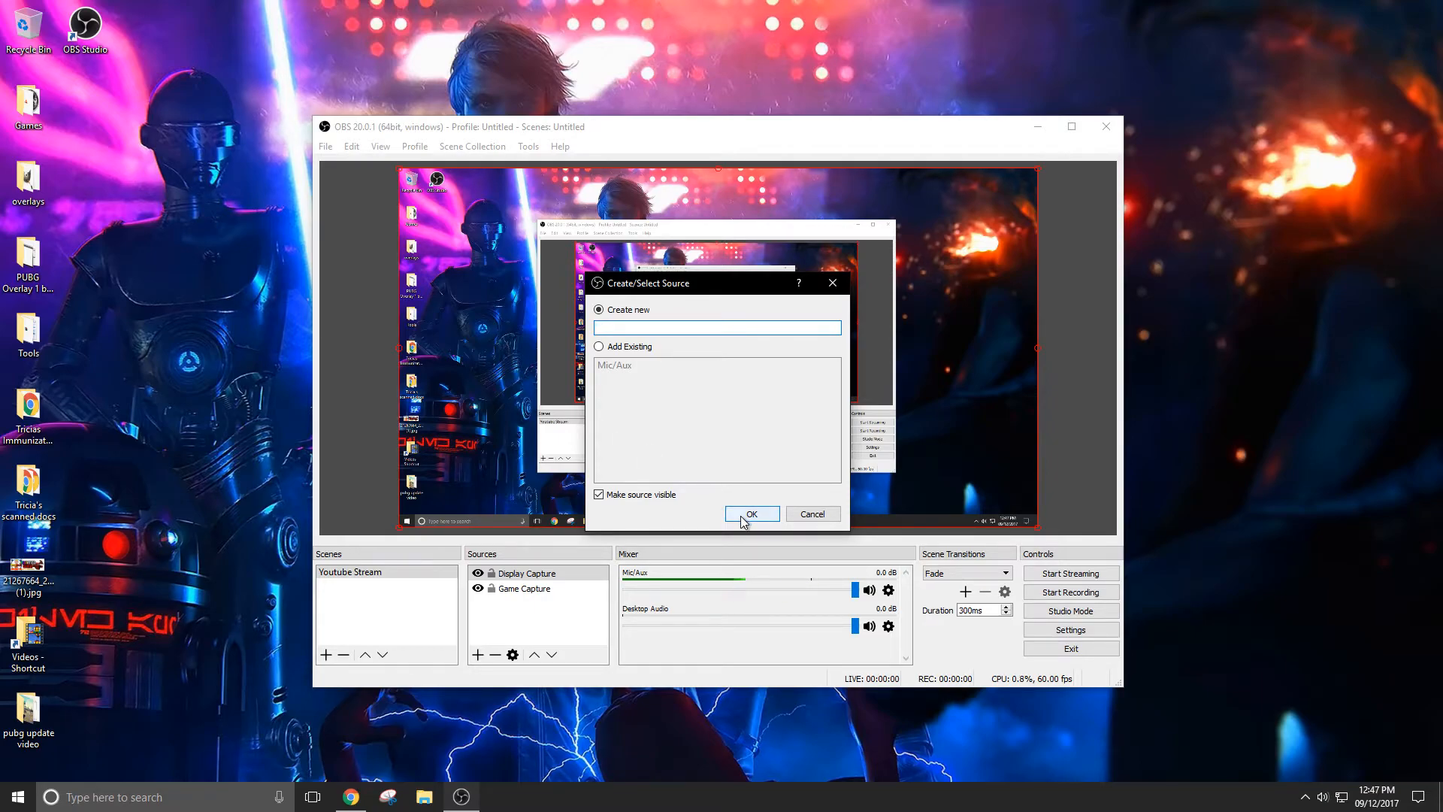
text(Blue Snowball Mic)
click(746, 514)
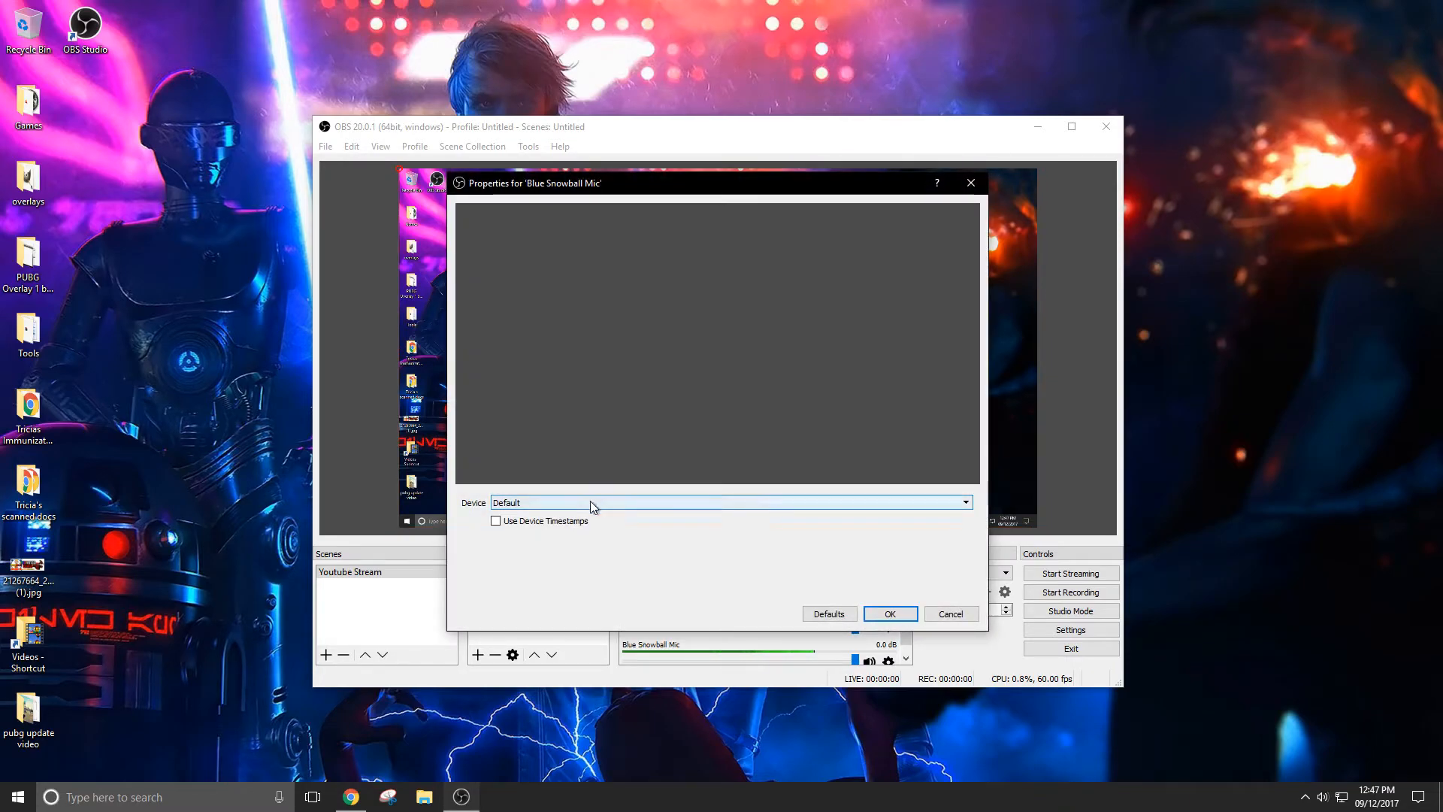
click(556, 503)
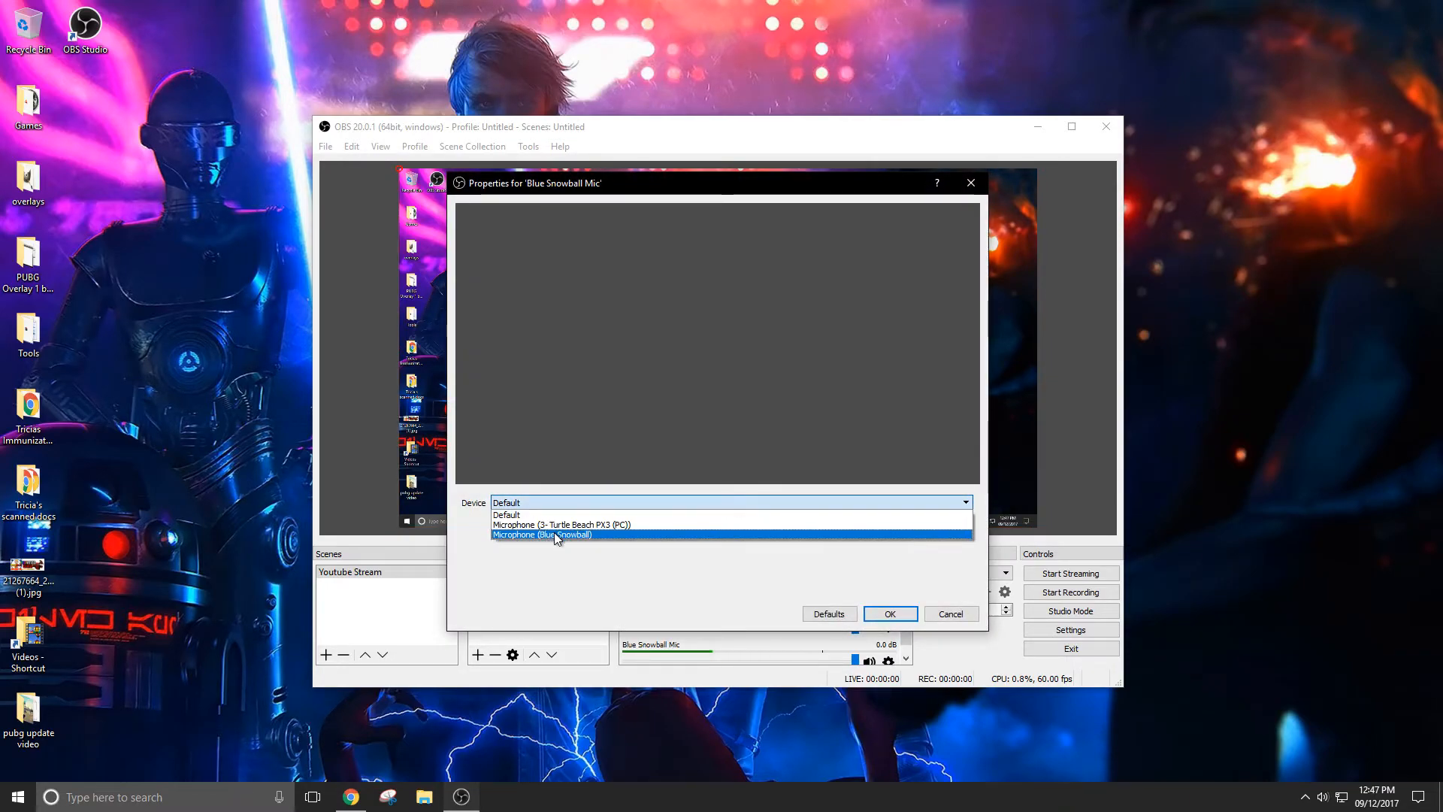
click(557, 534)
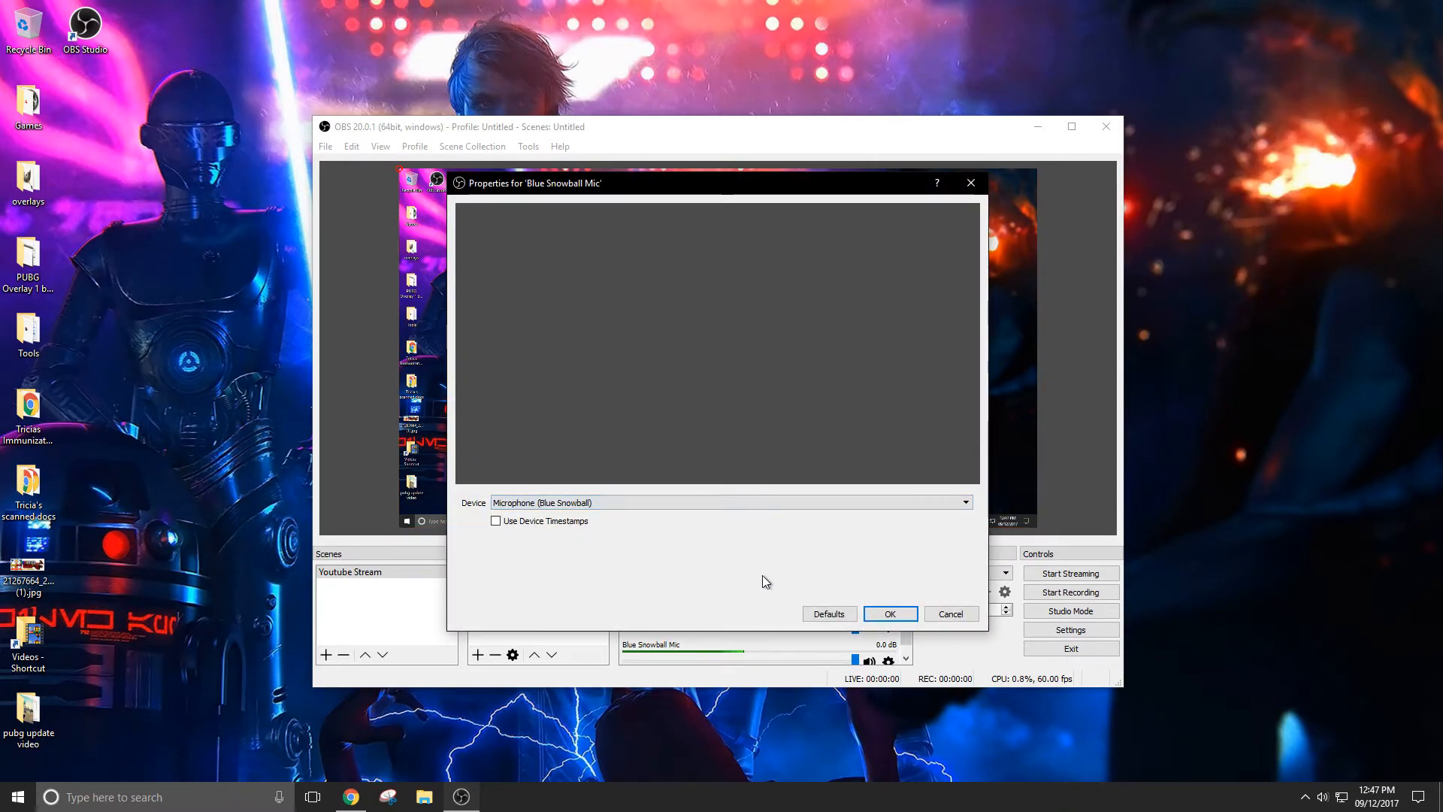
click(902, 618)
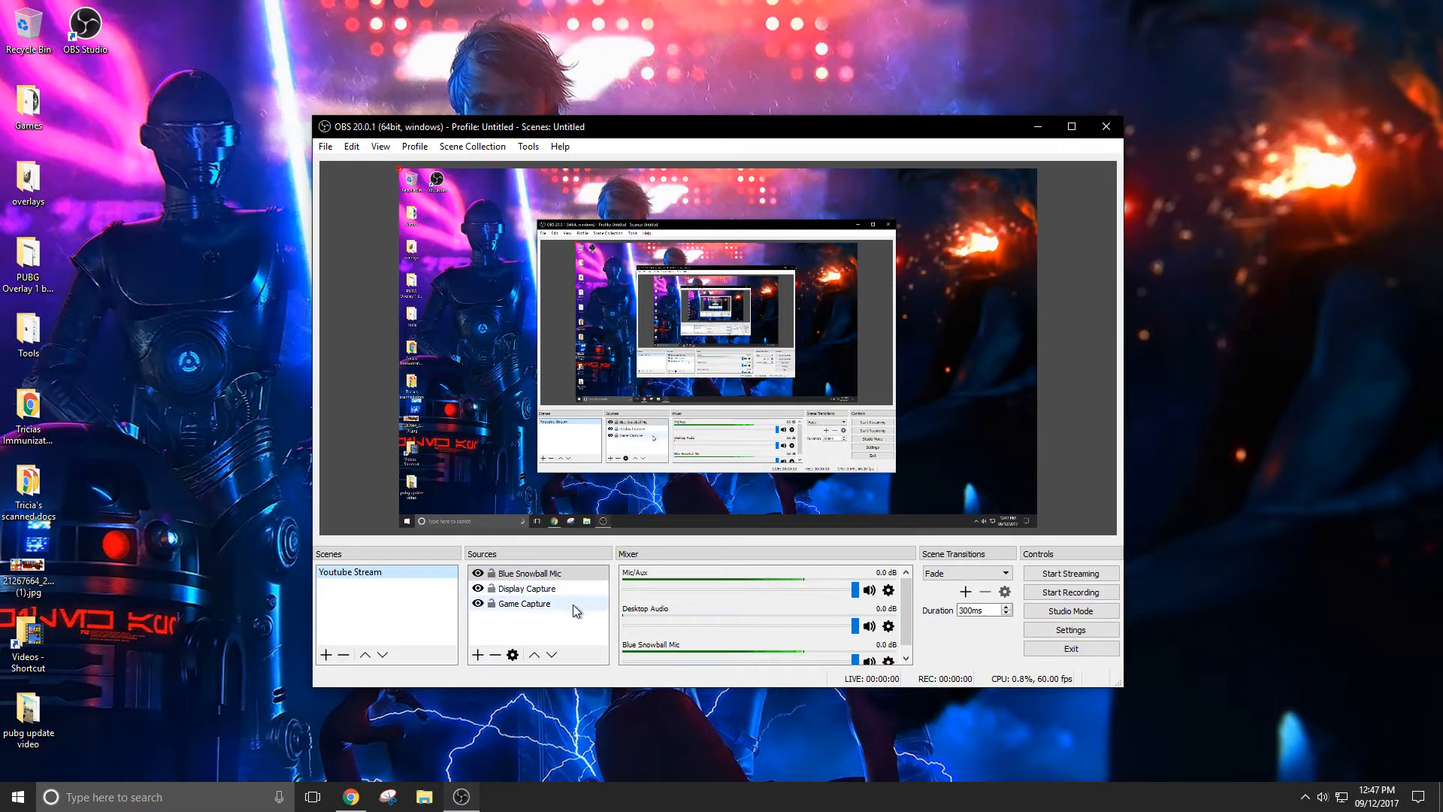
- Add a new Audio Output Capture source named All Audio with its device set to Speakers (3- Turtle Beach PX3 (PC))
click(477, 655)
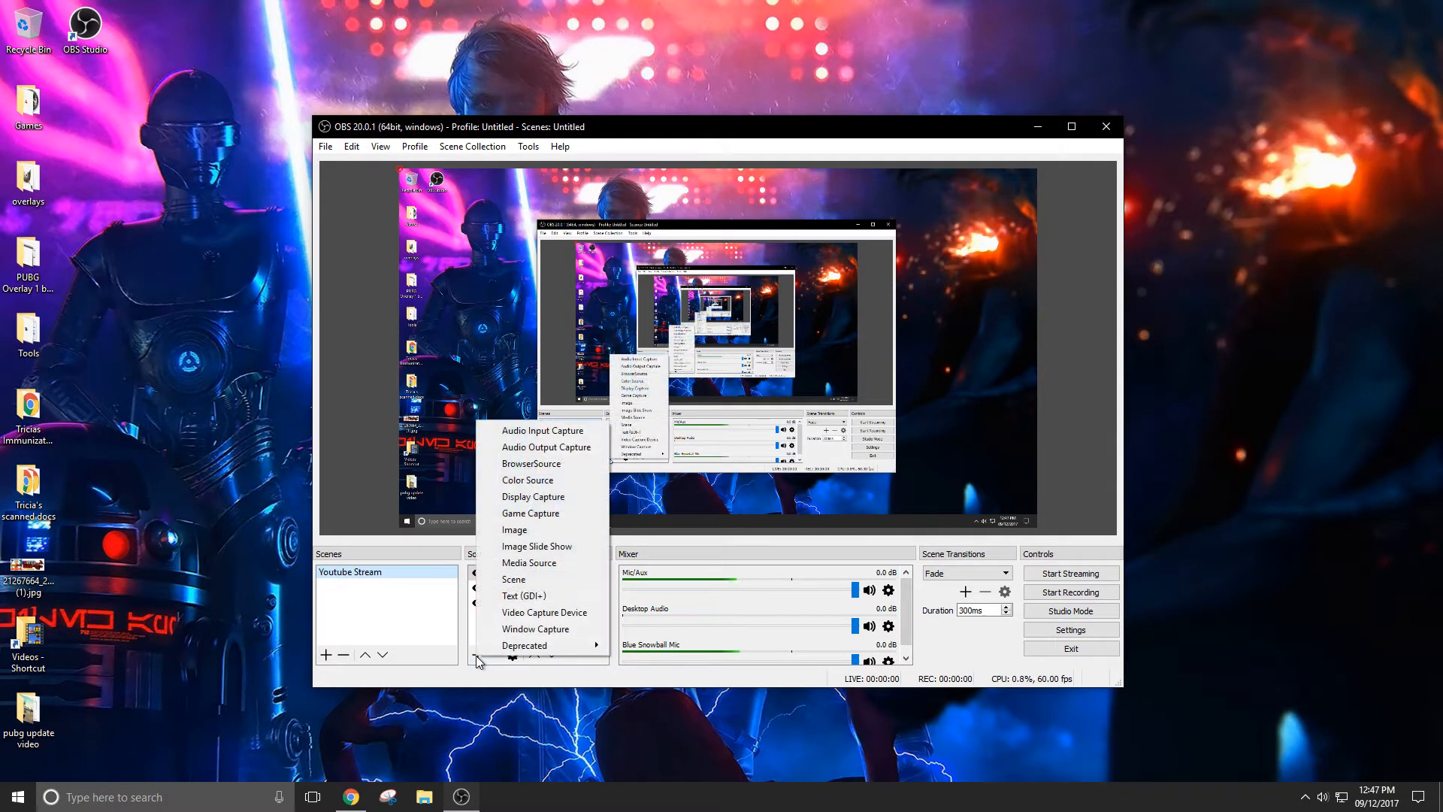
click(530, 449)
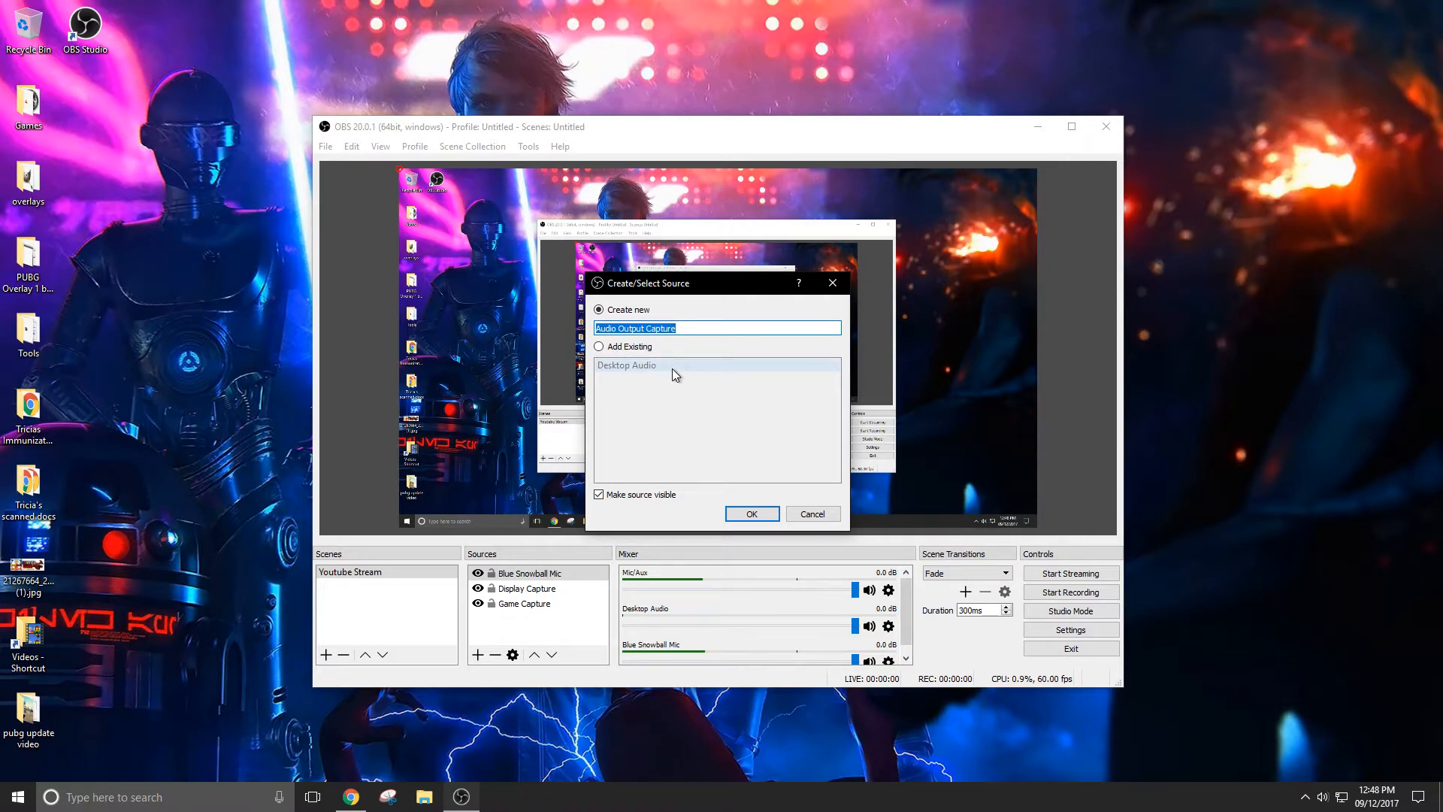
text(All Audio)
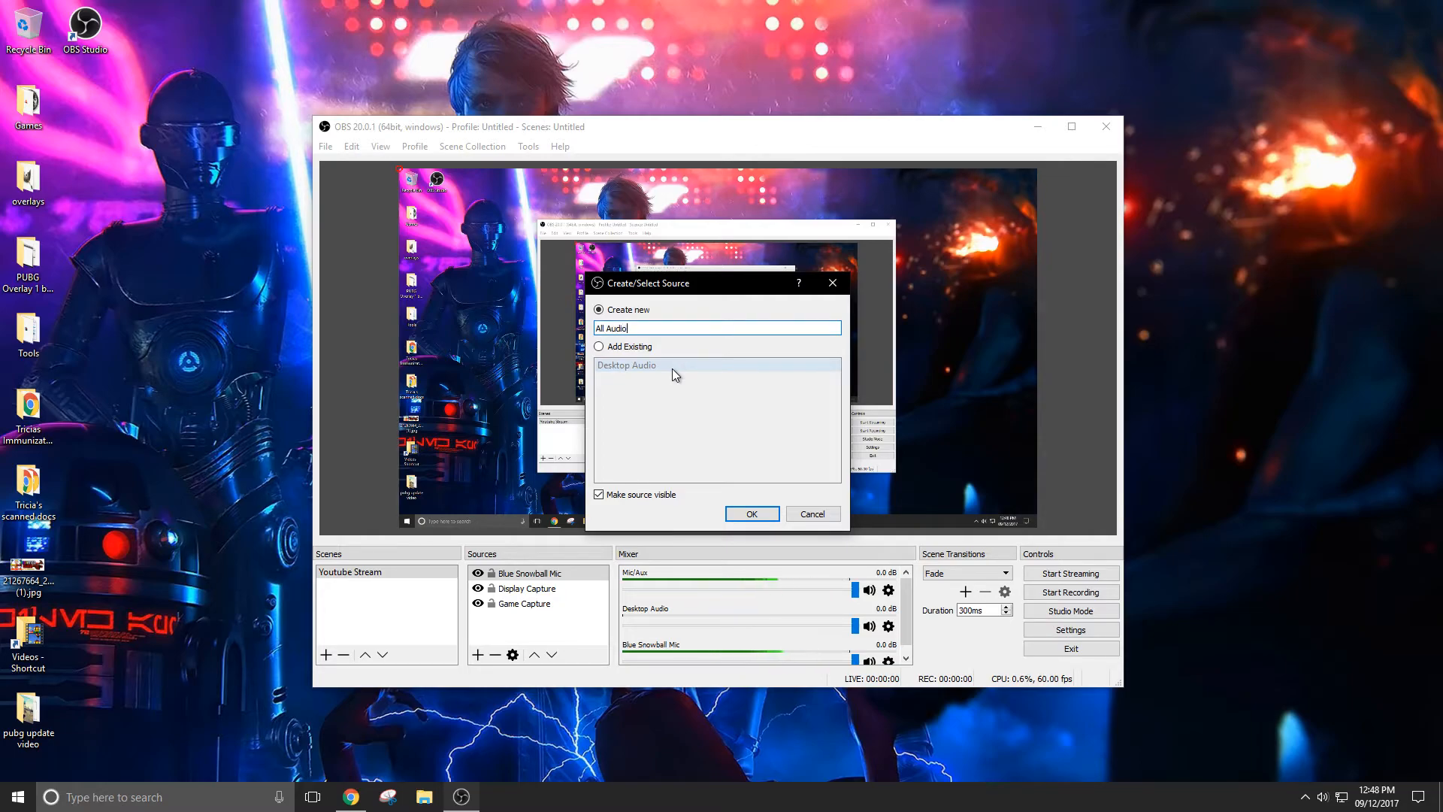
click(752, 514)
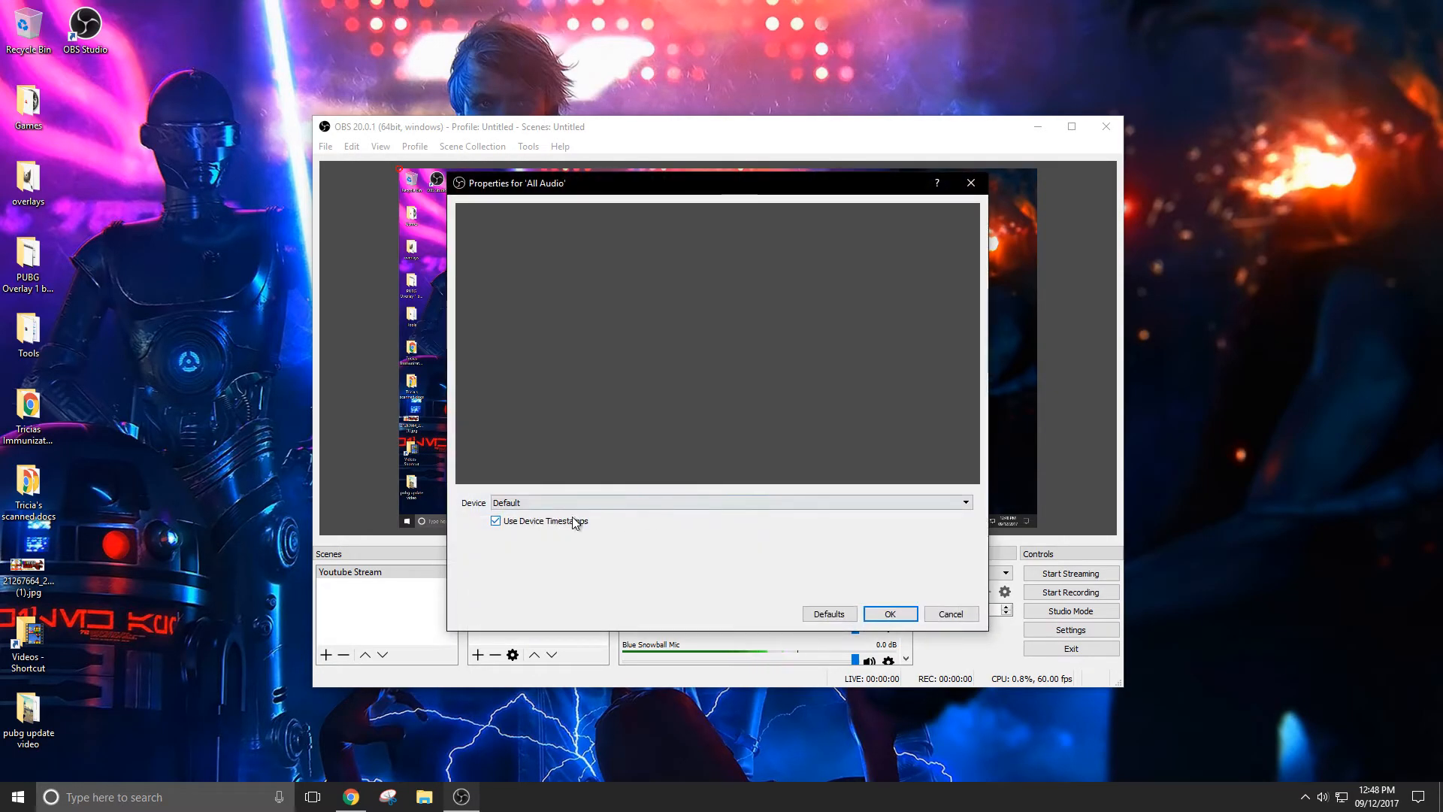
click(538, 504)
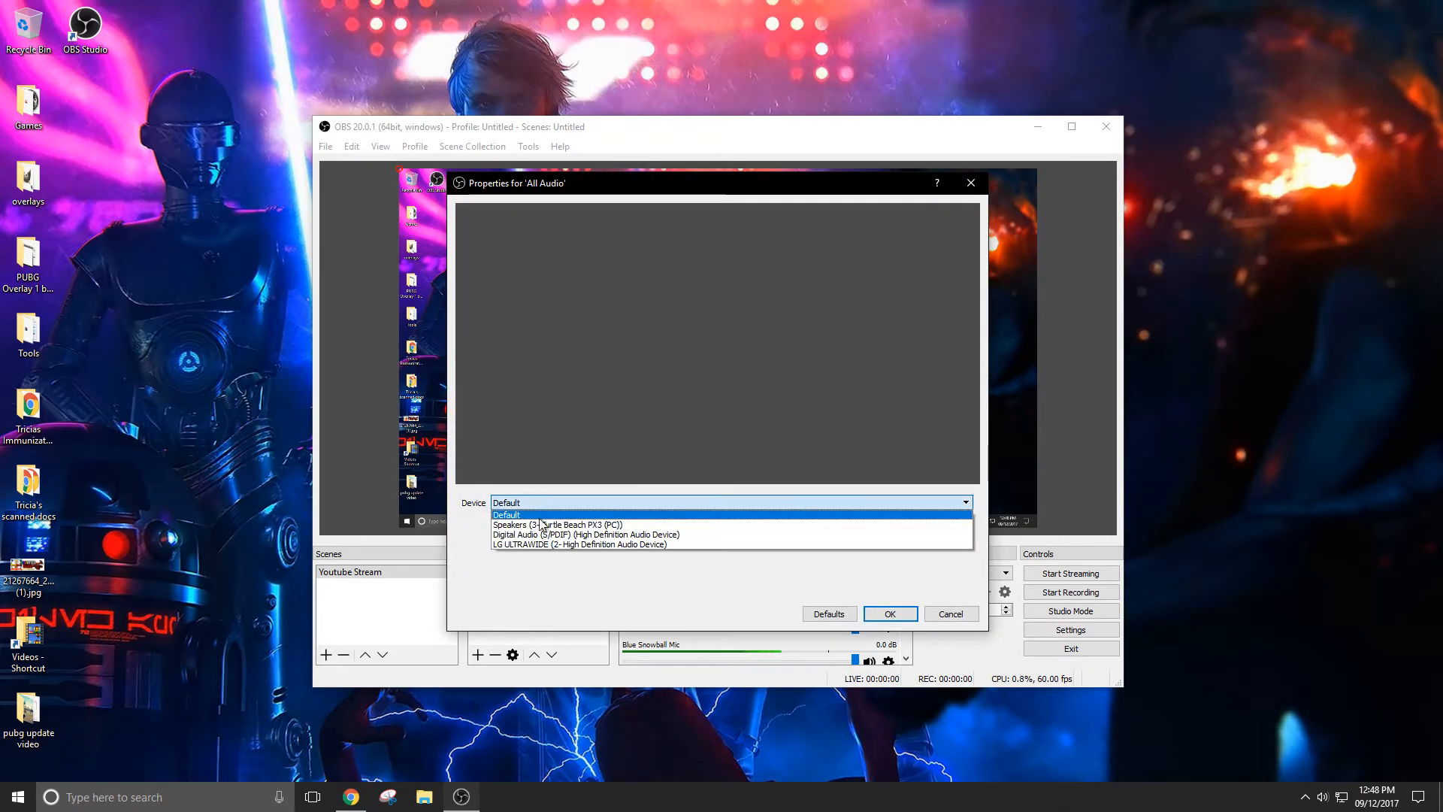
click(539, 525)
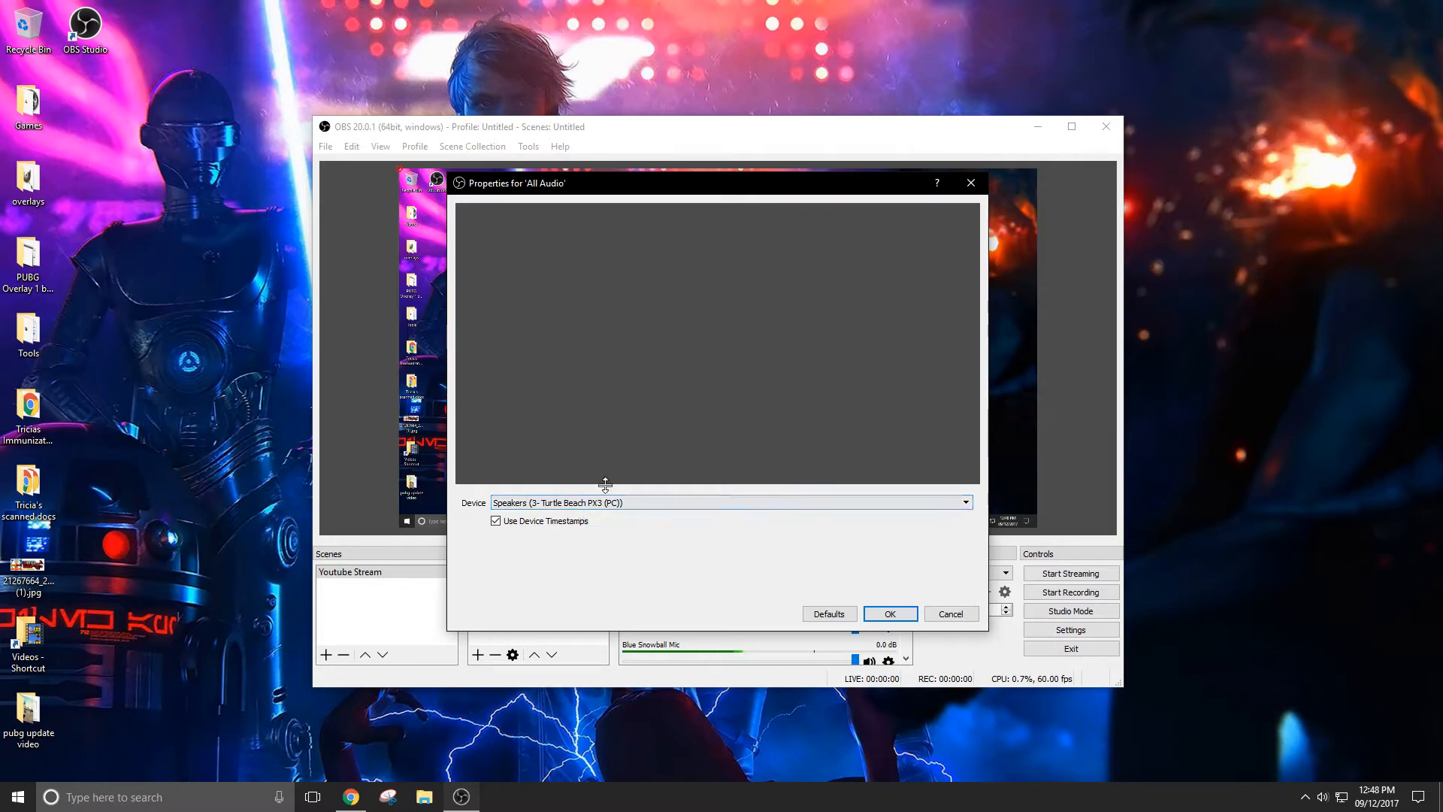
click(894, 615)
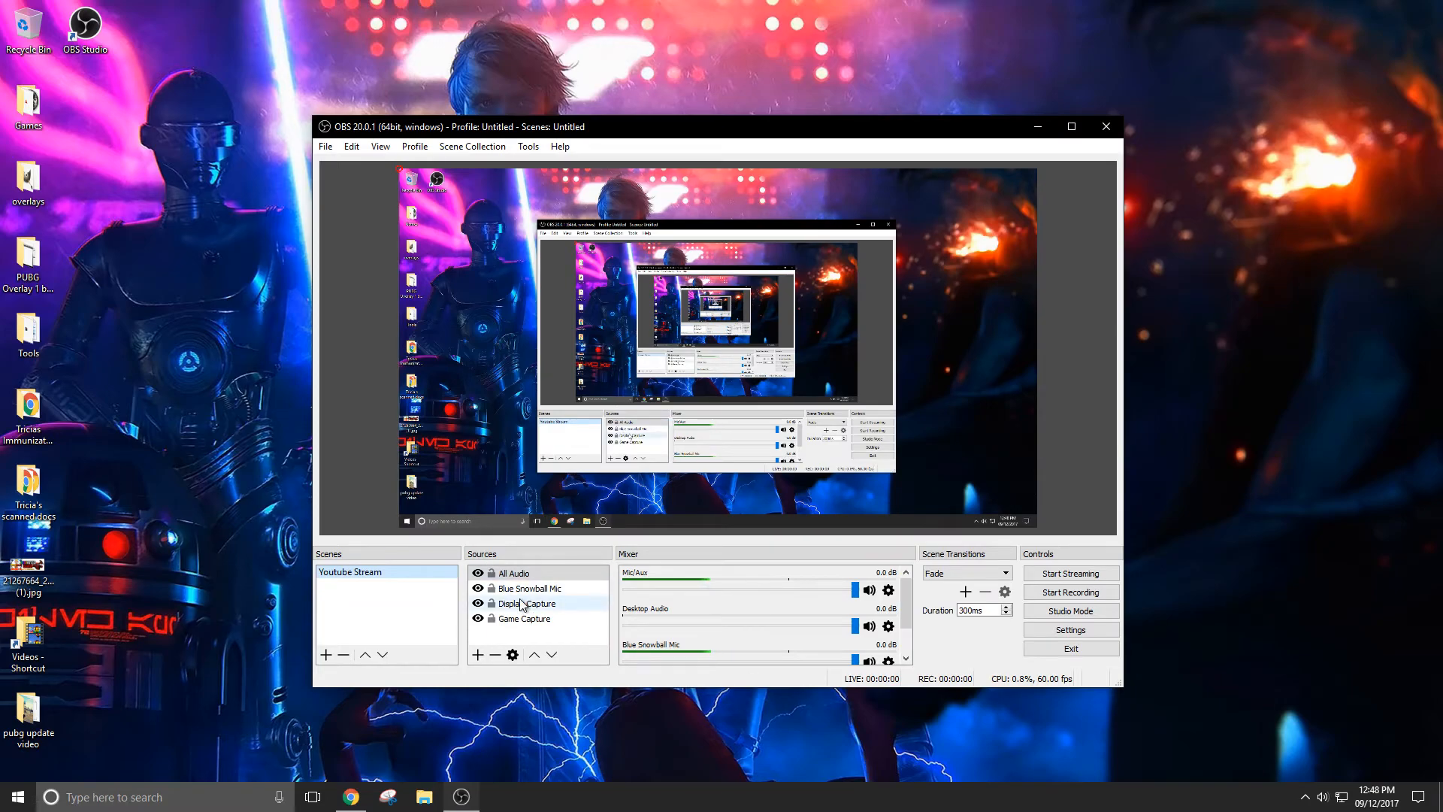
- Look through the mixer's audio channels and leave the Desktop Audio level at 0.0 dB
click(790, 622)
scroll(797, 622, down, 3)
scroll(842, 626, up, 5)
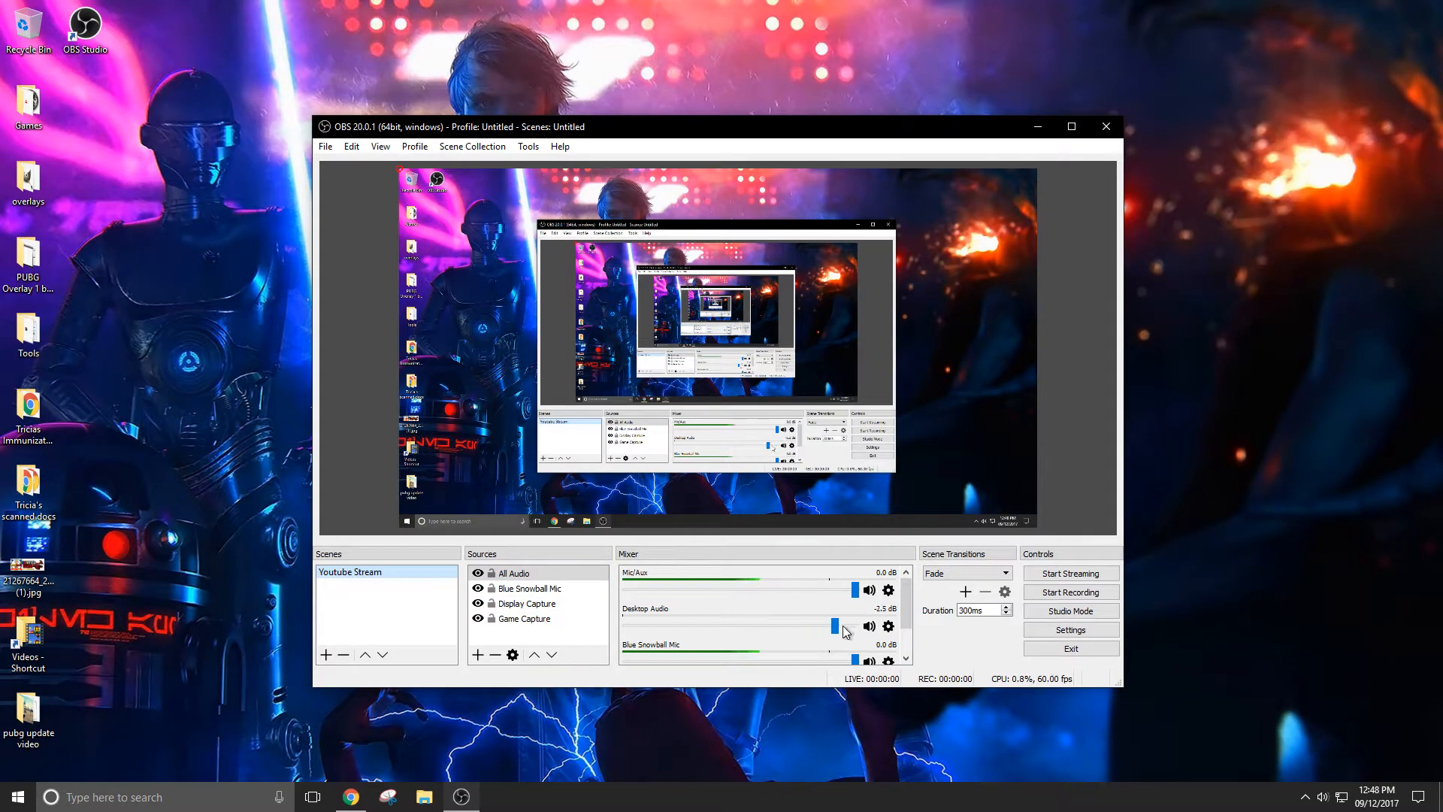
click(906, 640)
drag(906, 642, 915, 612)
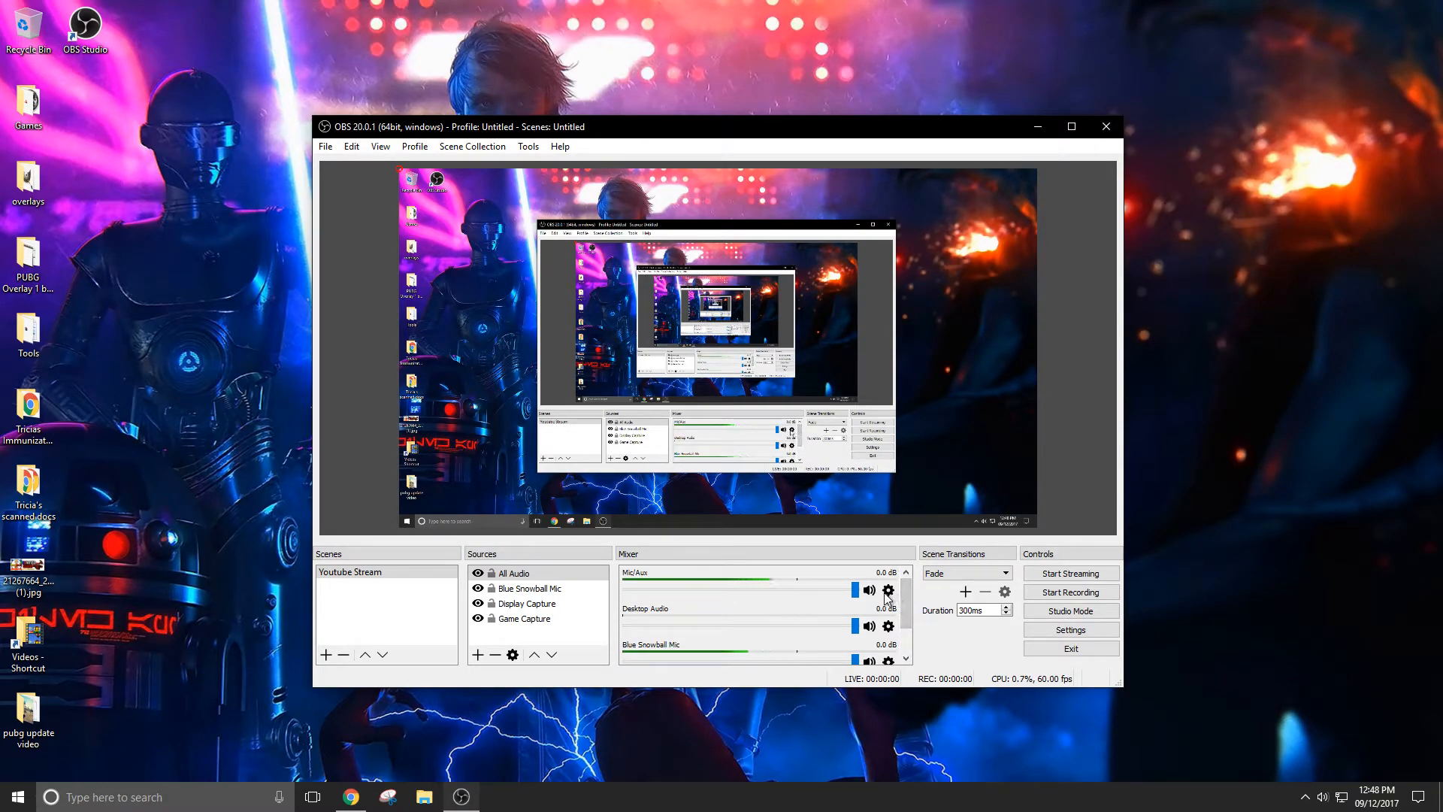
mouse_move(906, 591)
mouse_down()
mouse_move(912, 628)
mouse_move(905, 582)
mouse_up()
- Add a new Video Capture Device source named Cam for the Logitech HD Pro Webcam C920 with a custom resolution of 1920x1080
click(476, 656)
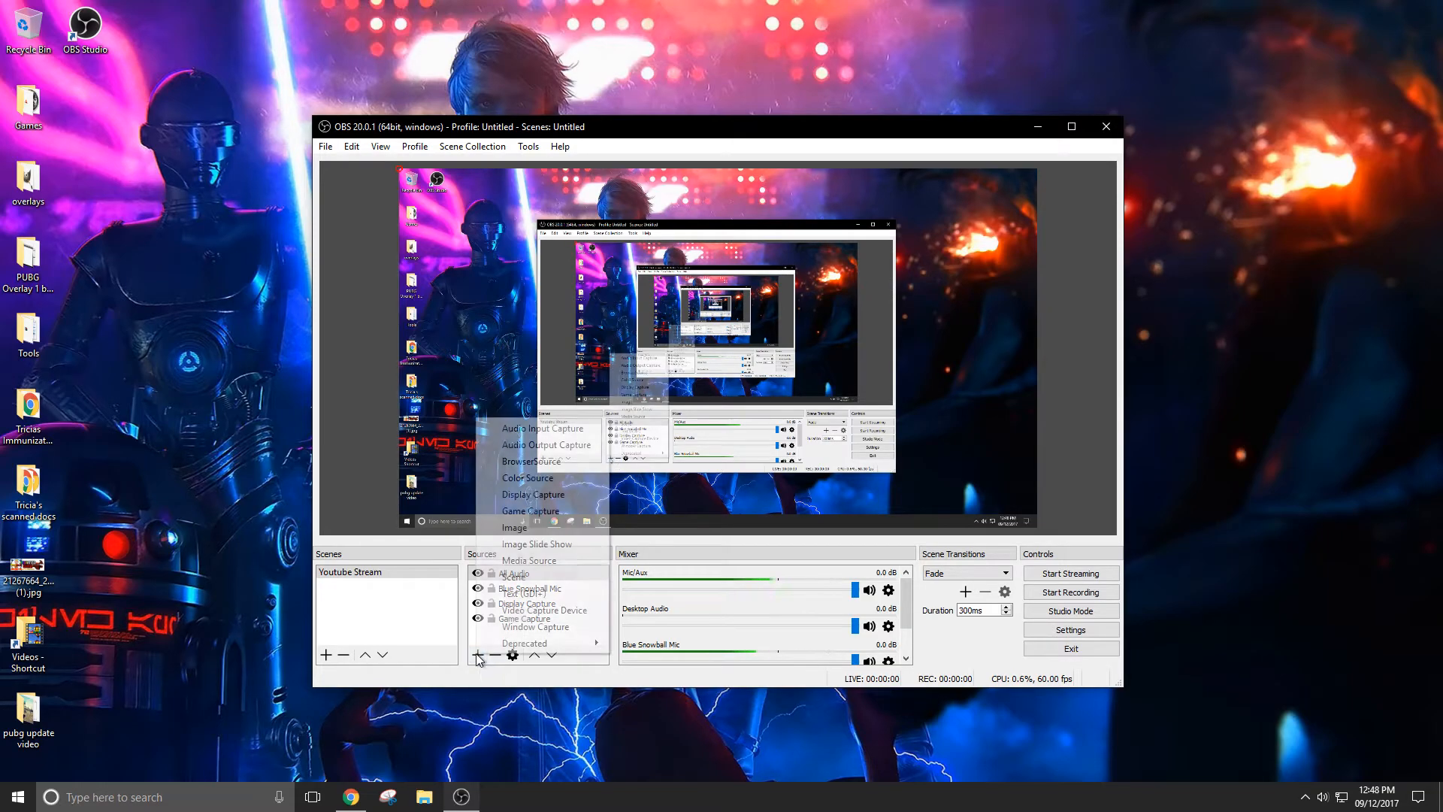
click(537, 610)
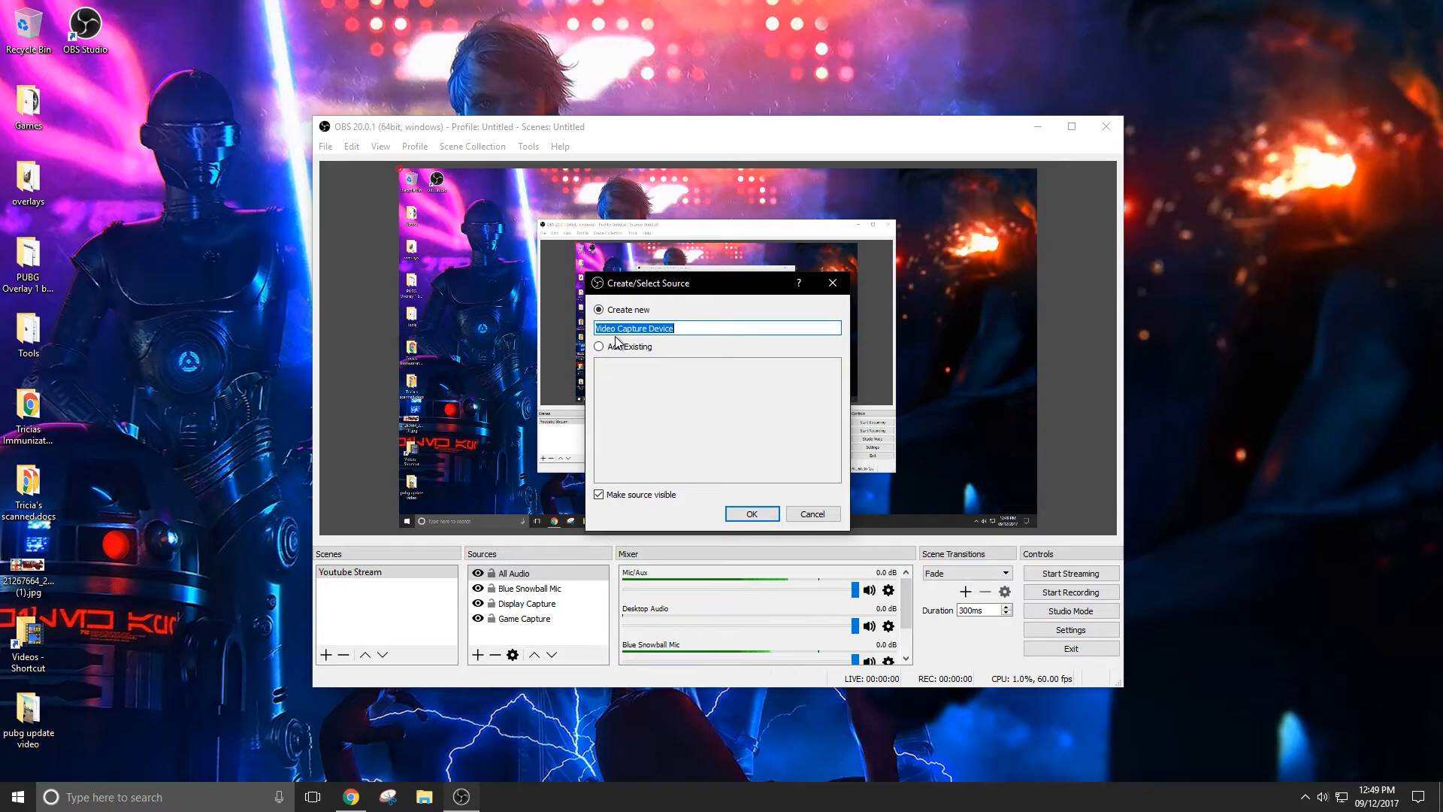
text(Cam)
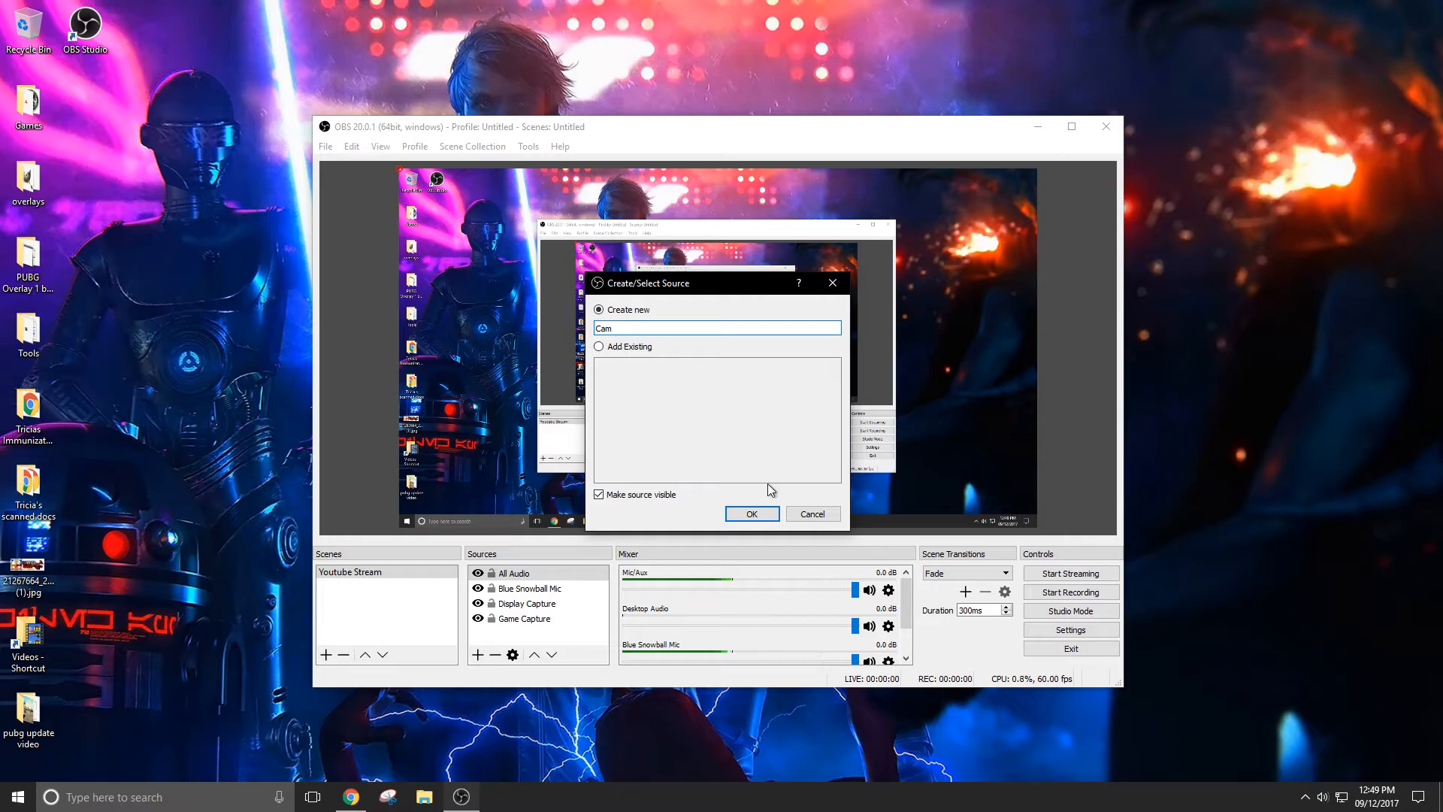
click(750, 513)
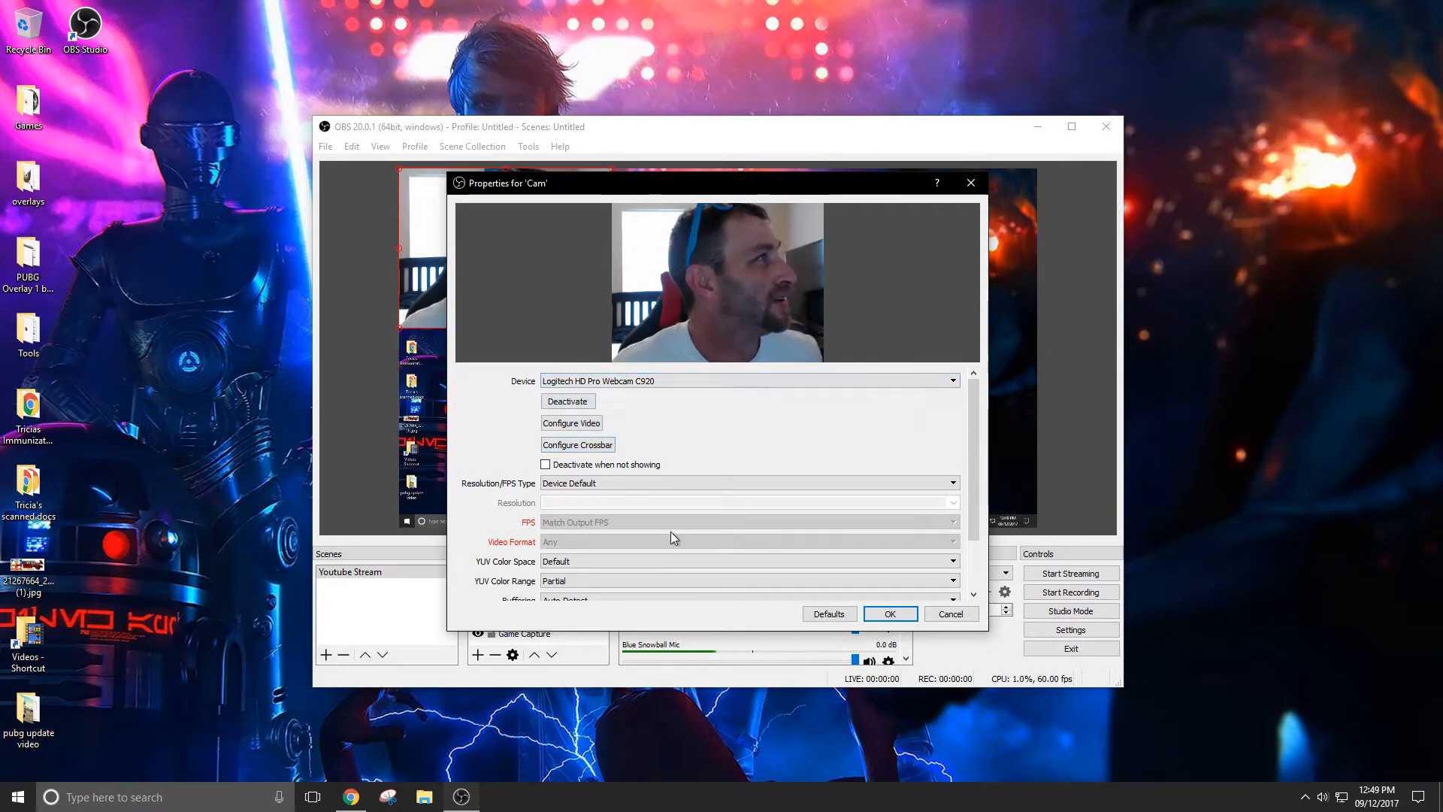
click(581, 488)
click(586, 503)
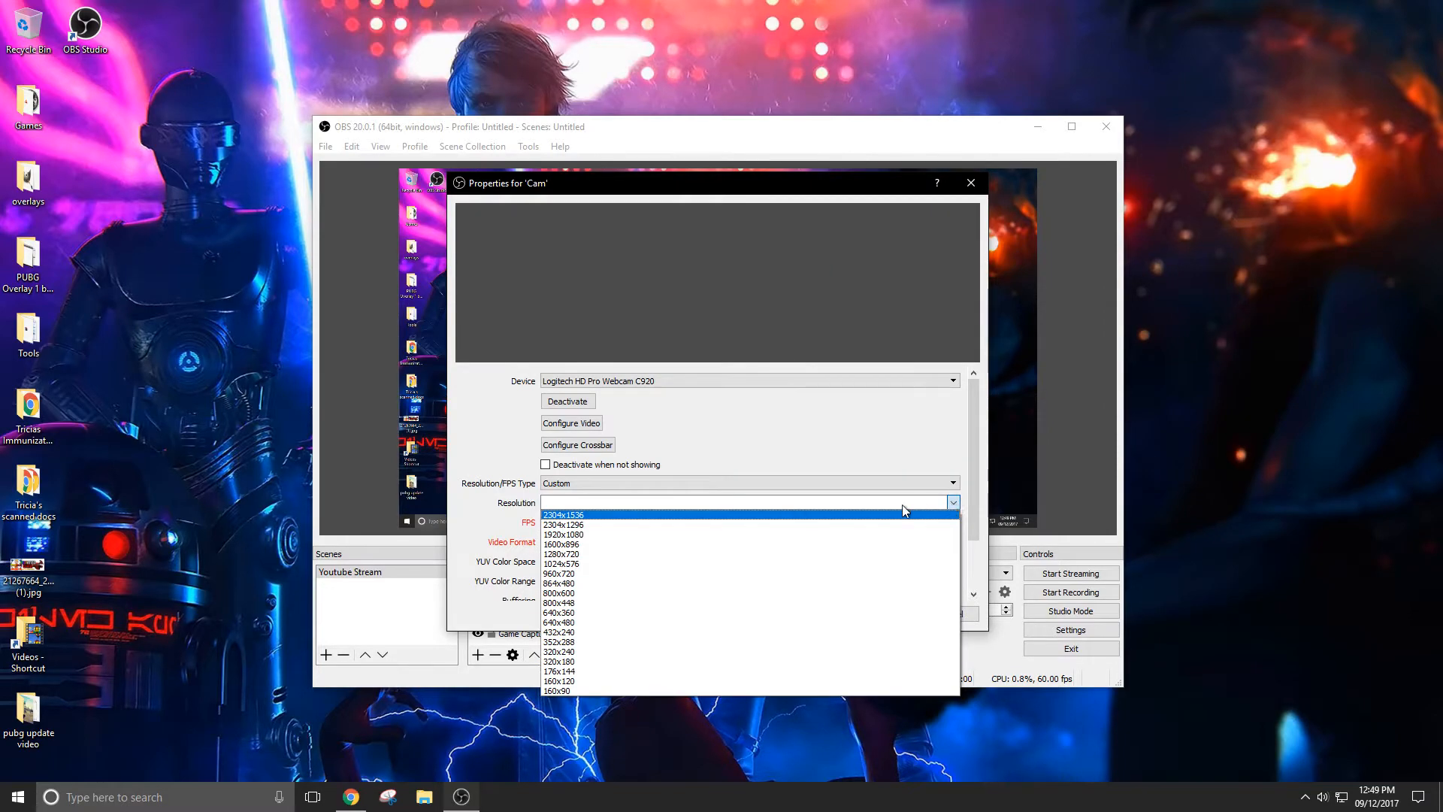
click(714, 519)
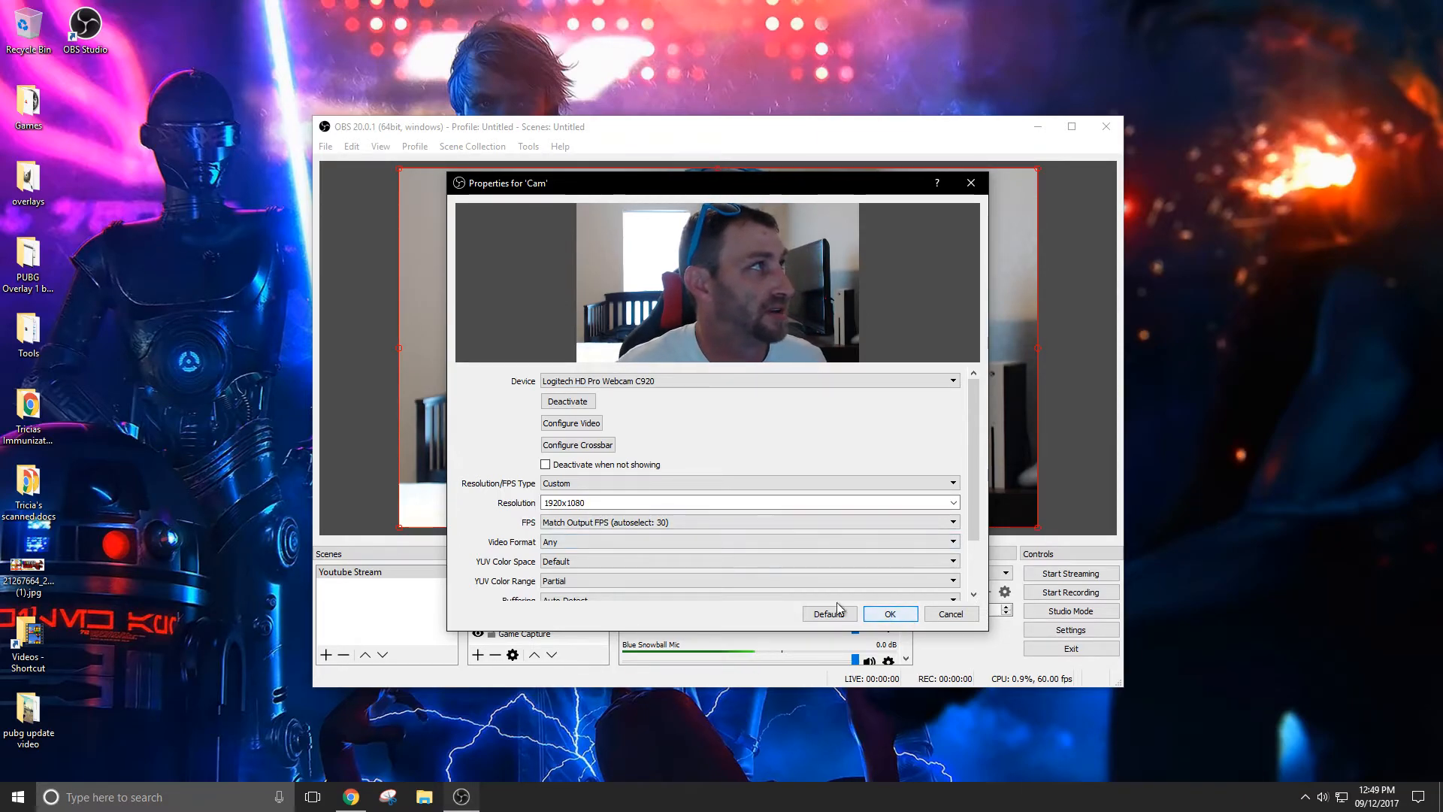
click(898, 613)
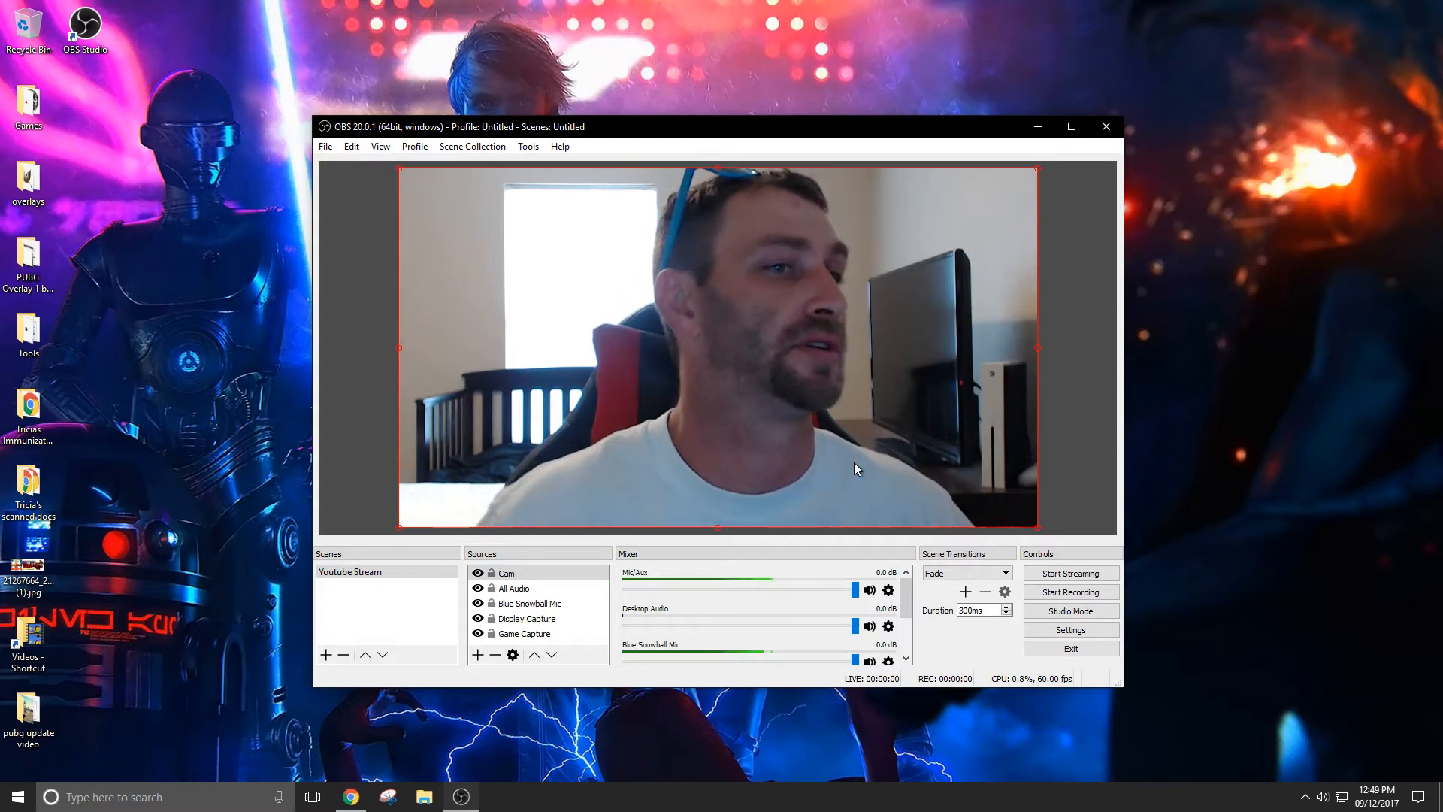
- Shrink the webcam image to about a quarter of the canvas width and place it in the canvas's lower-right corner
drag(1037, 527, 602, 287)
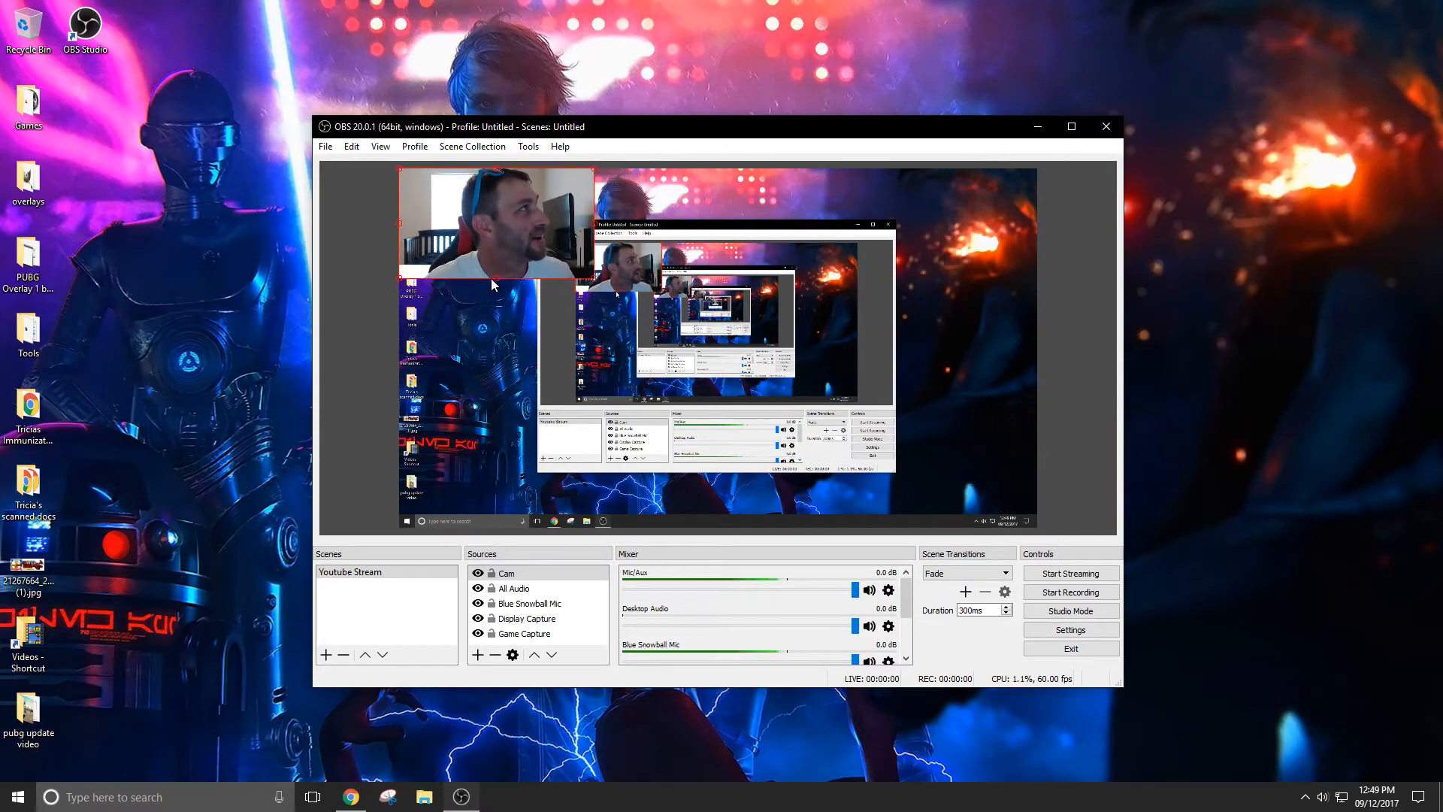
drag(505, 251, 932, 484)
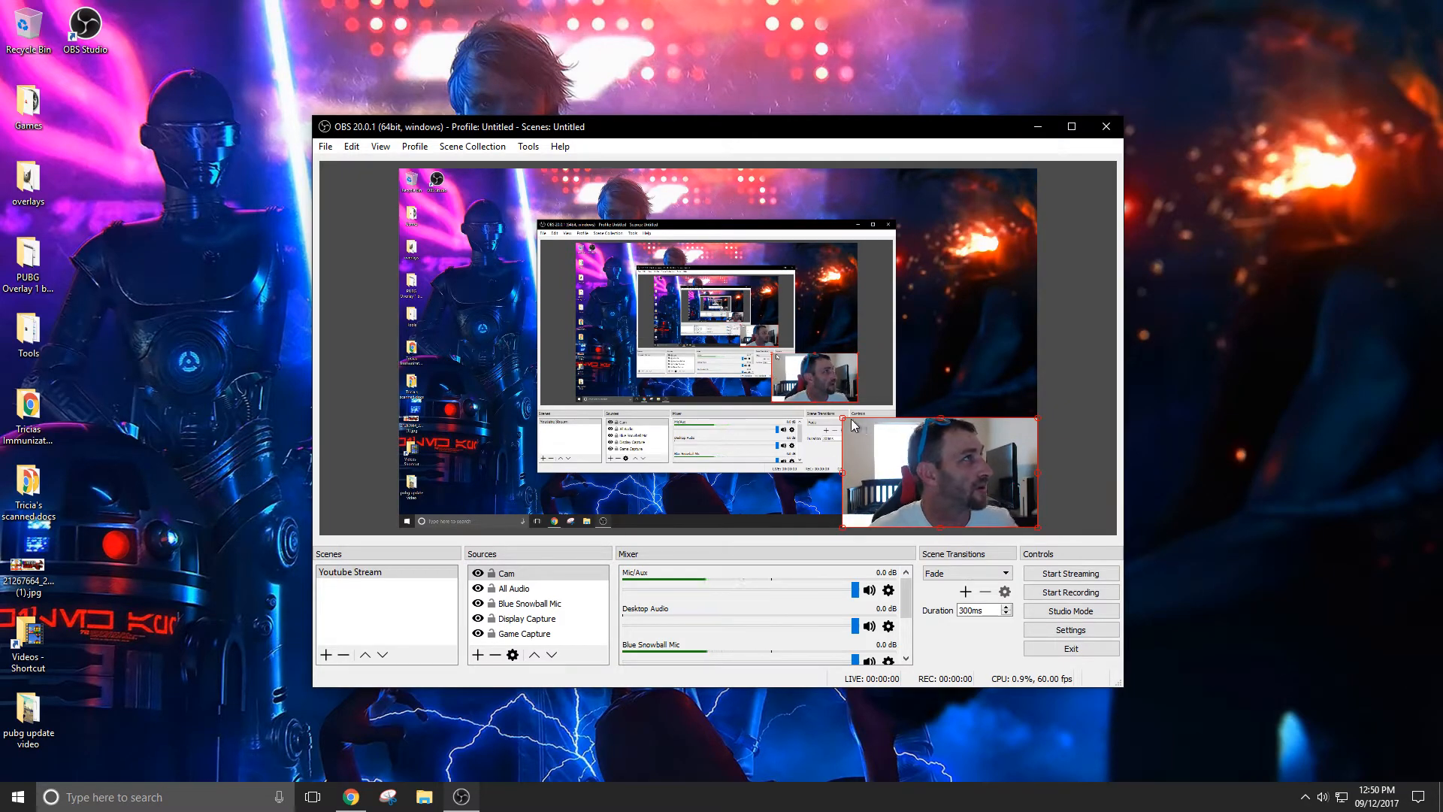
drag(837, 420, 873, 432)
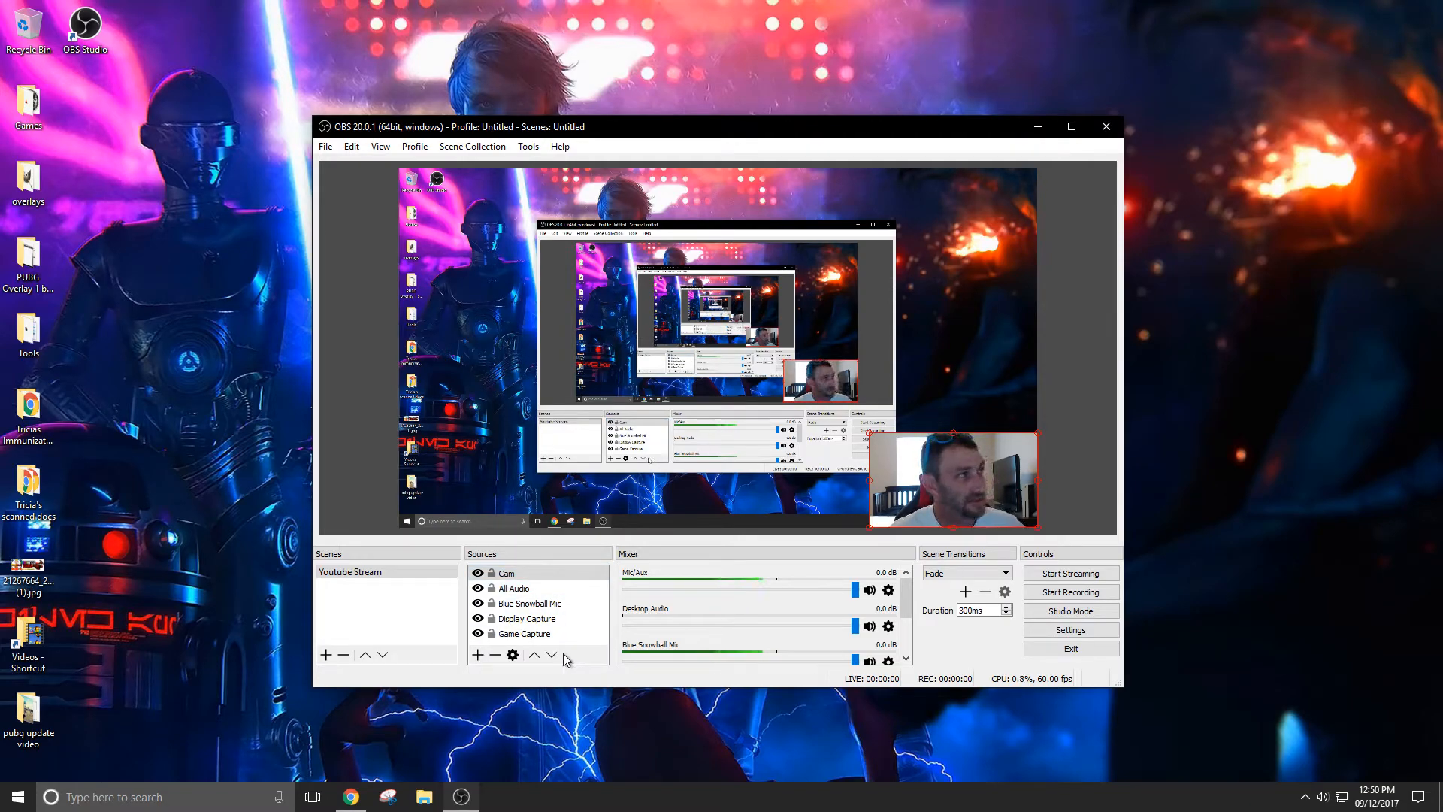
- Select the display capture and the webcam in the preview, hide the Cam source, and show it again
click(992, 366)
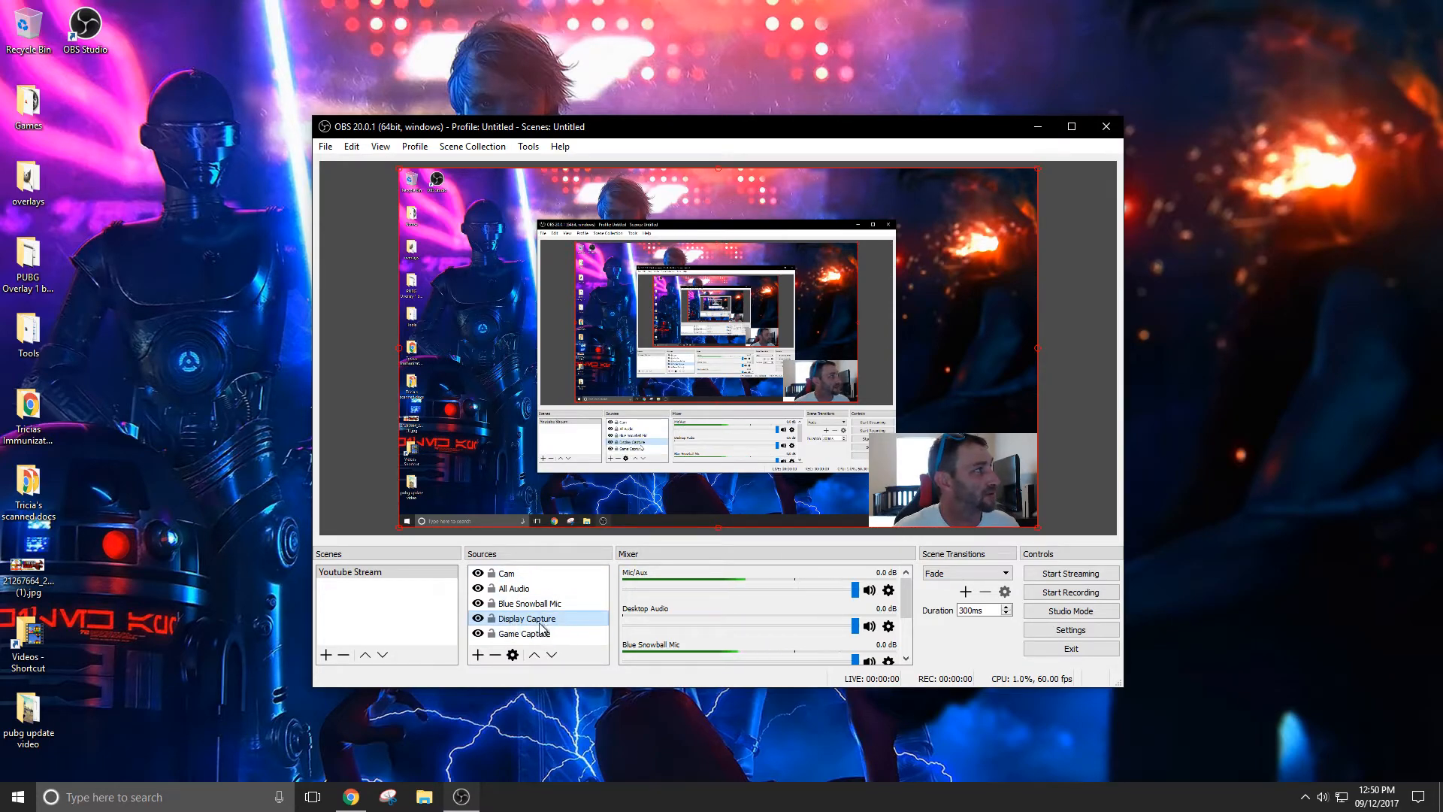
click(986, 492)
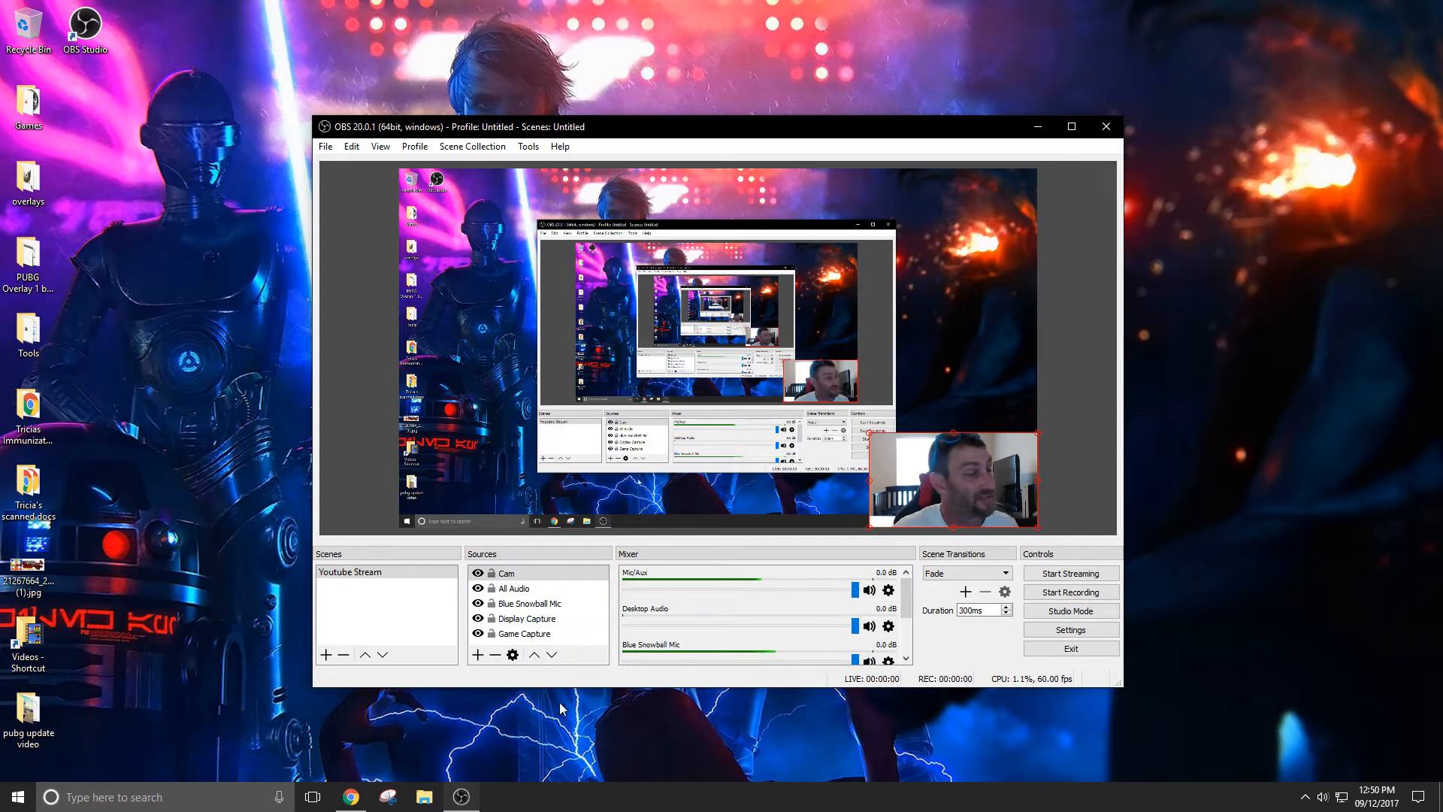
click(478, 573)
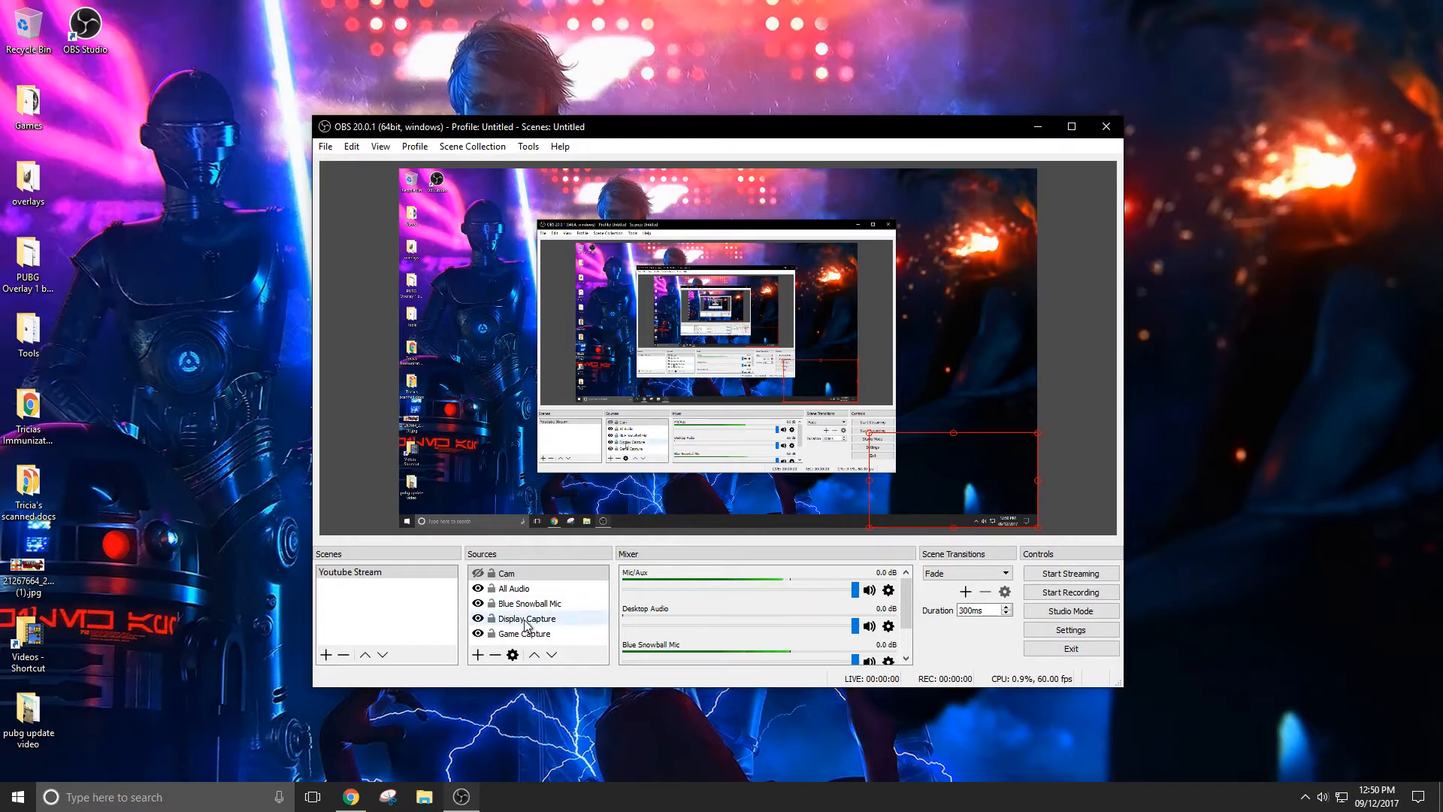
click(519, 589)
click(557, 572)
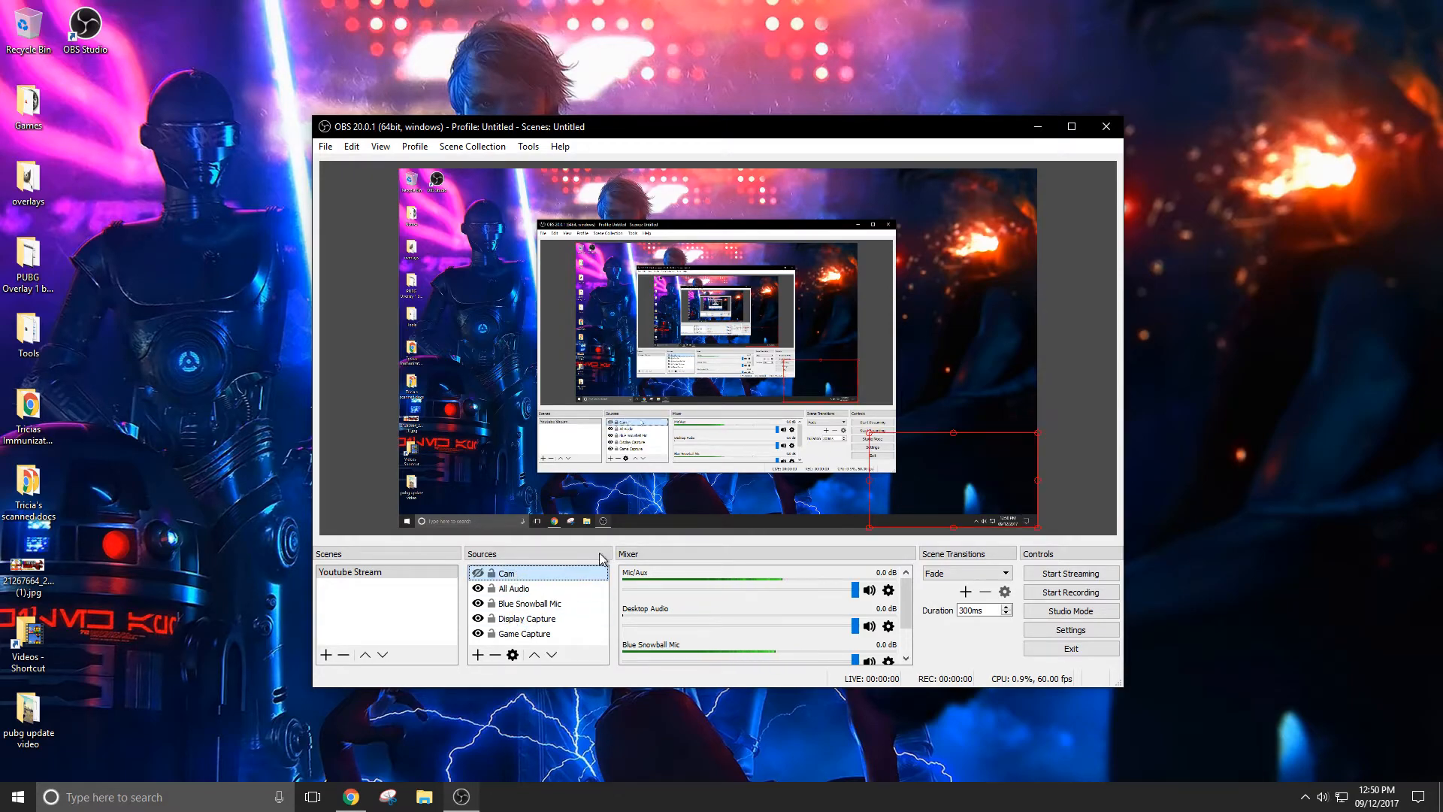
click(478, 573)
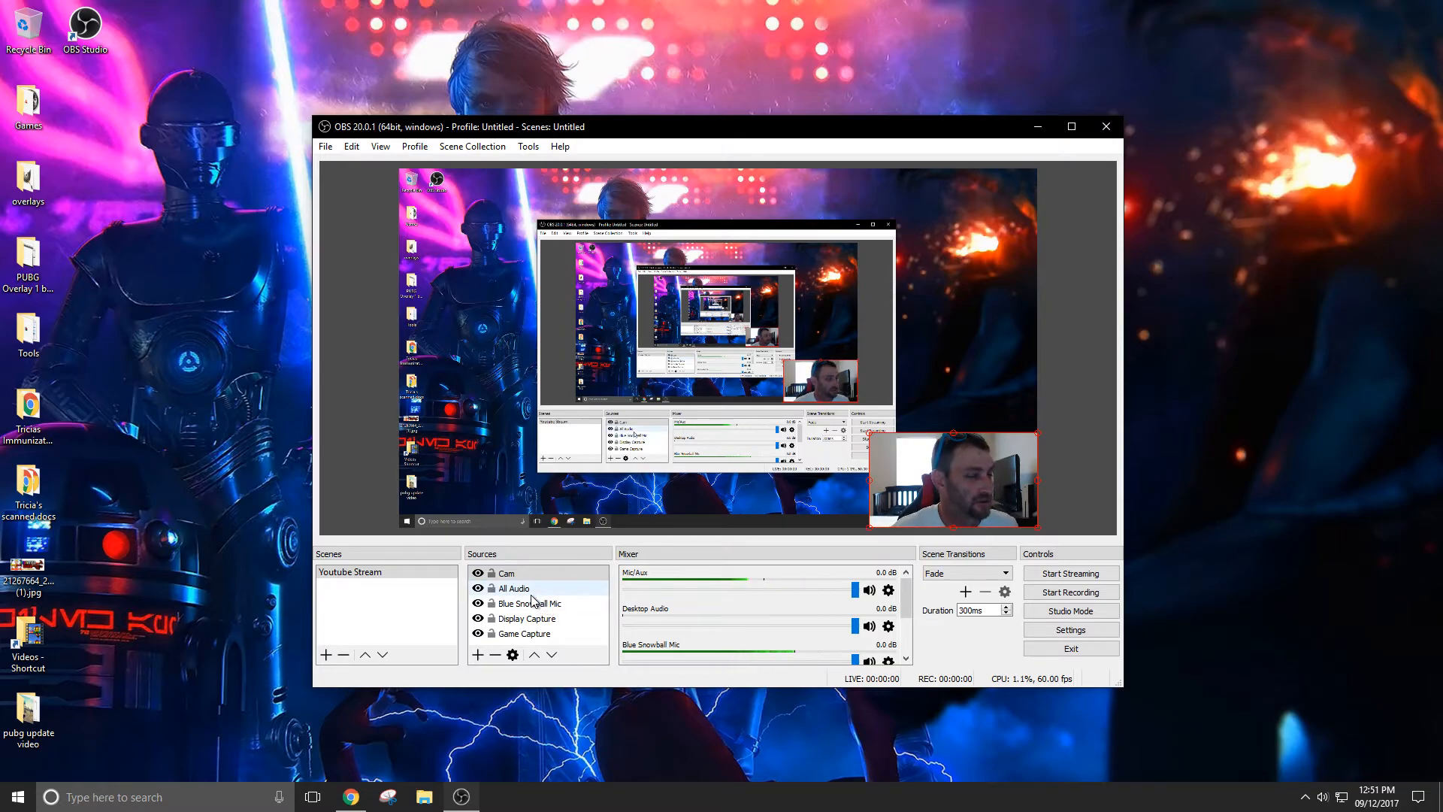
- Add a new Image source named cam overlay to the Youtube Stream scene
click(477, 655)
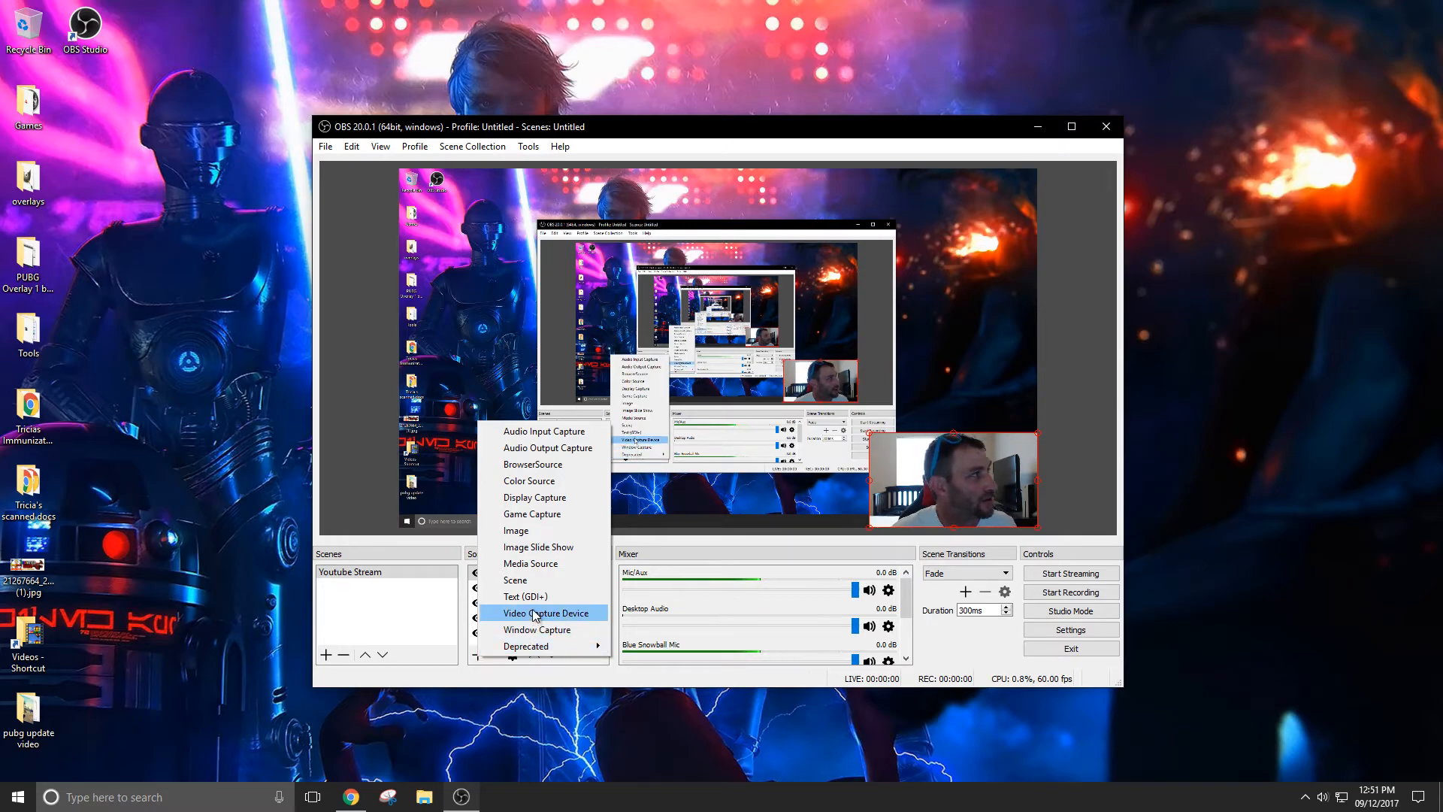
click(516, 530)
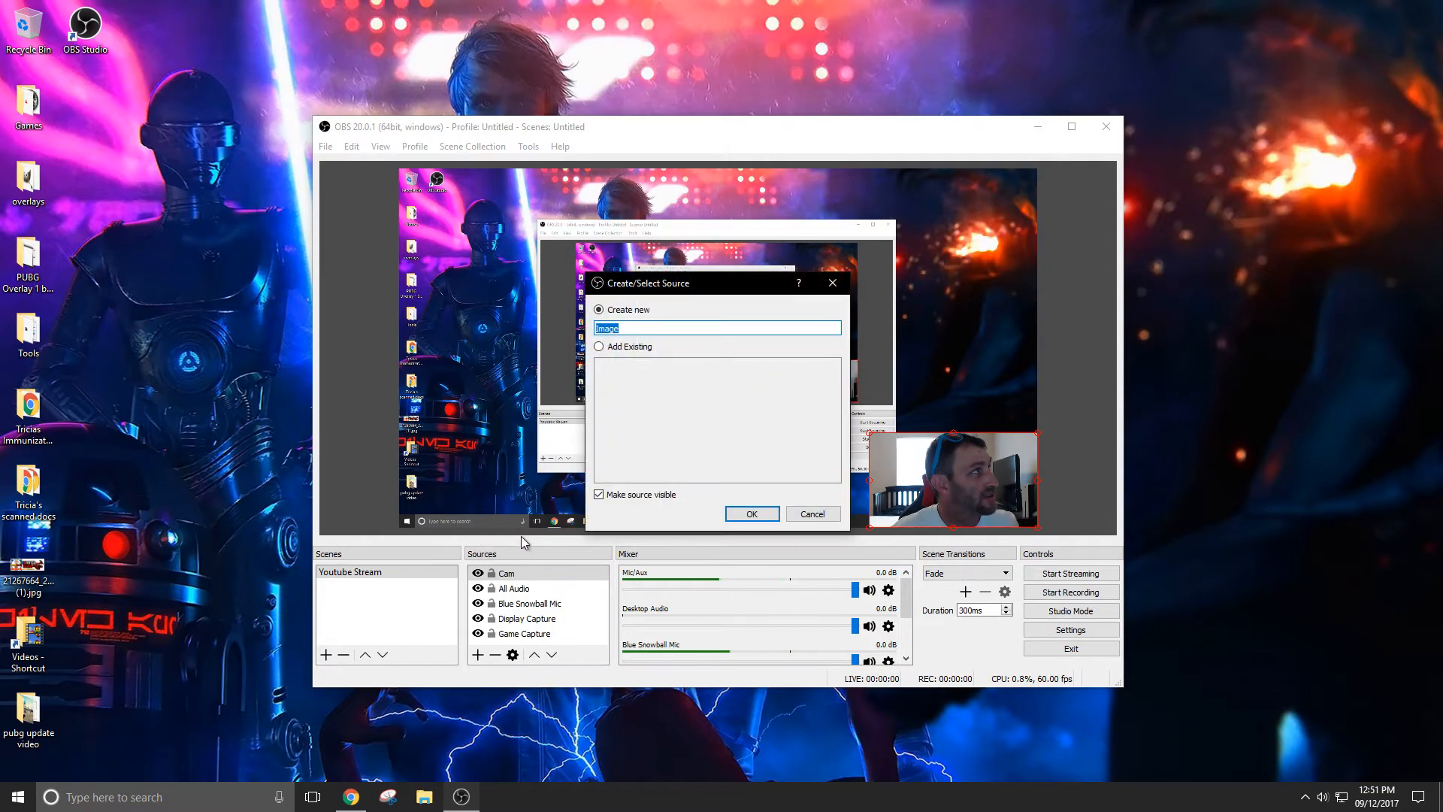
text(we)
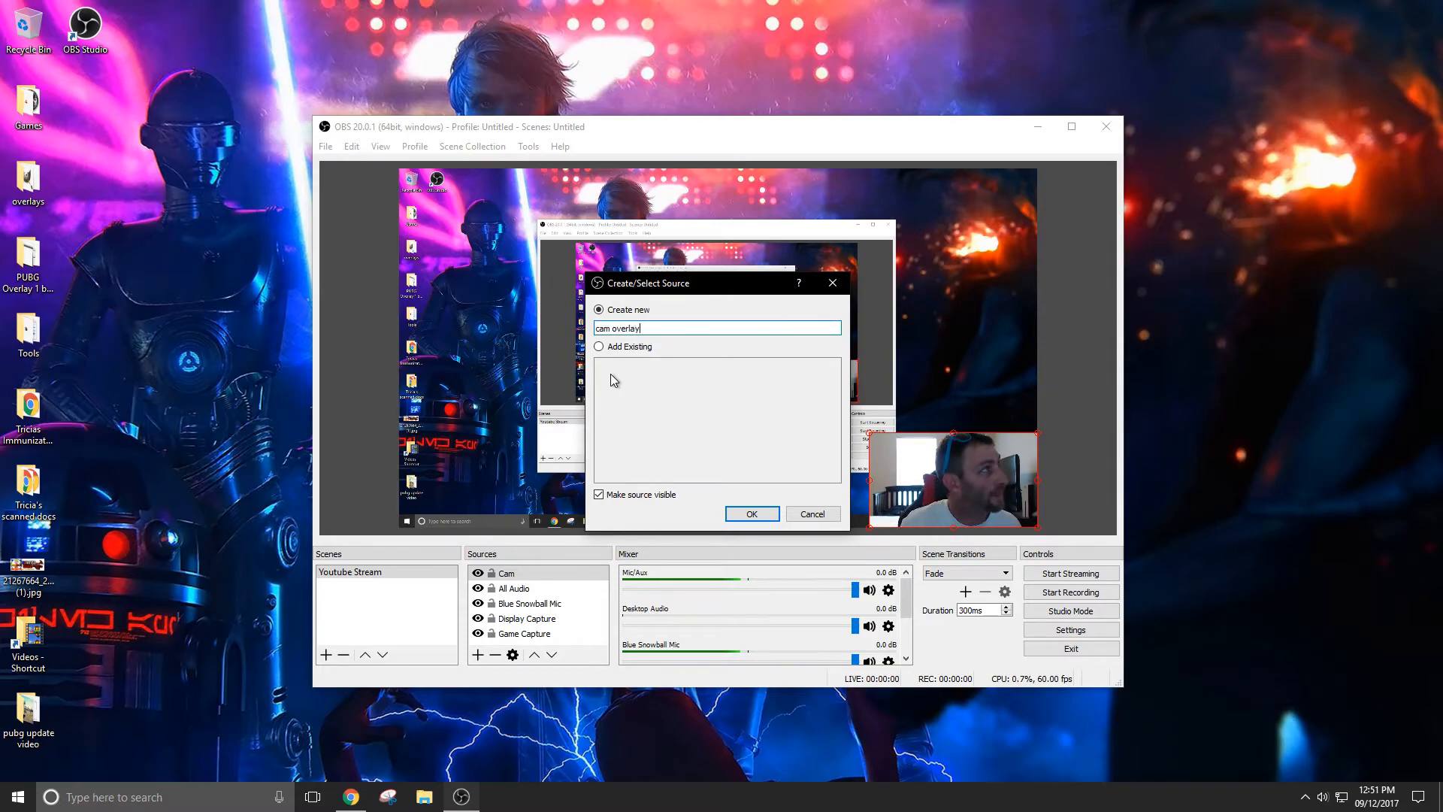
click(751, 514)
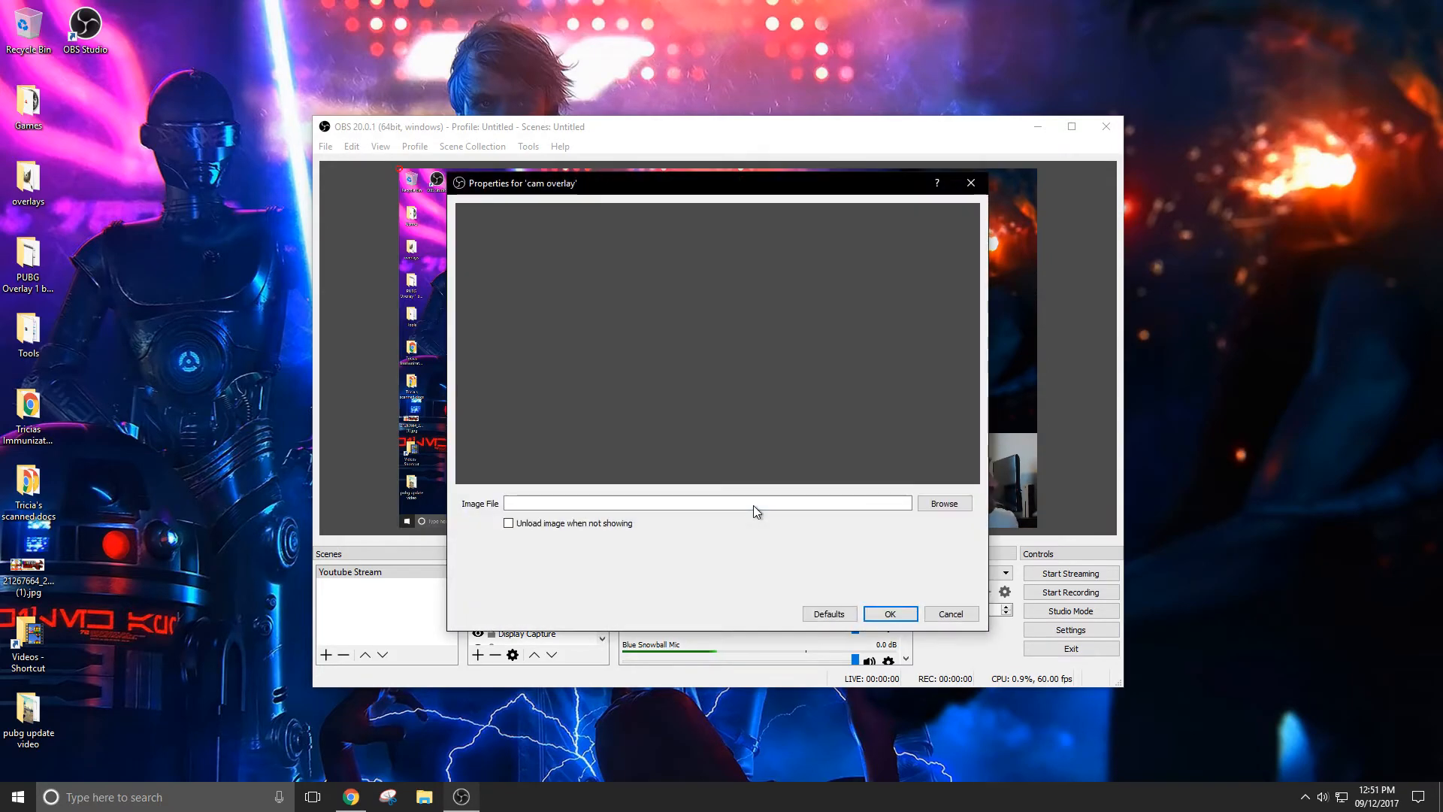
- Load minimal-red-overlay-by-Crowboat-webcam.png from the Desktop's overlays folder as the cam overlay image
click(944, 504)
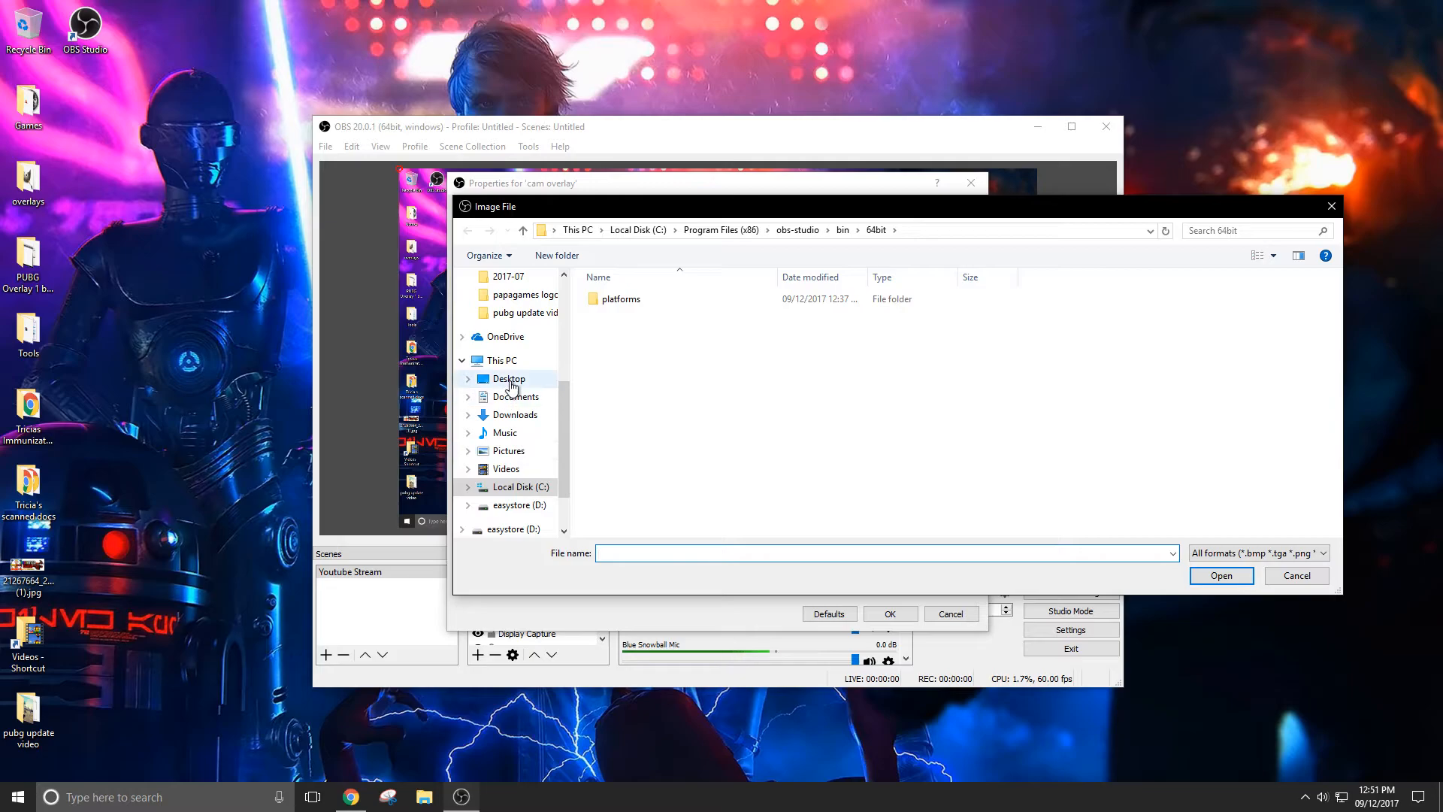
click(510, 379)
double_click(710, 320)
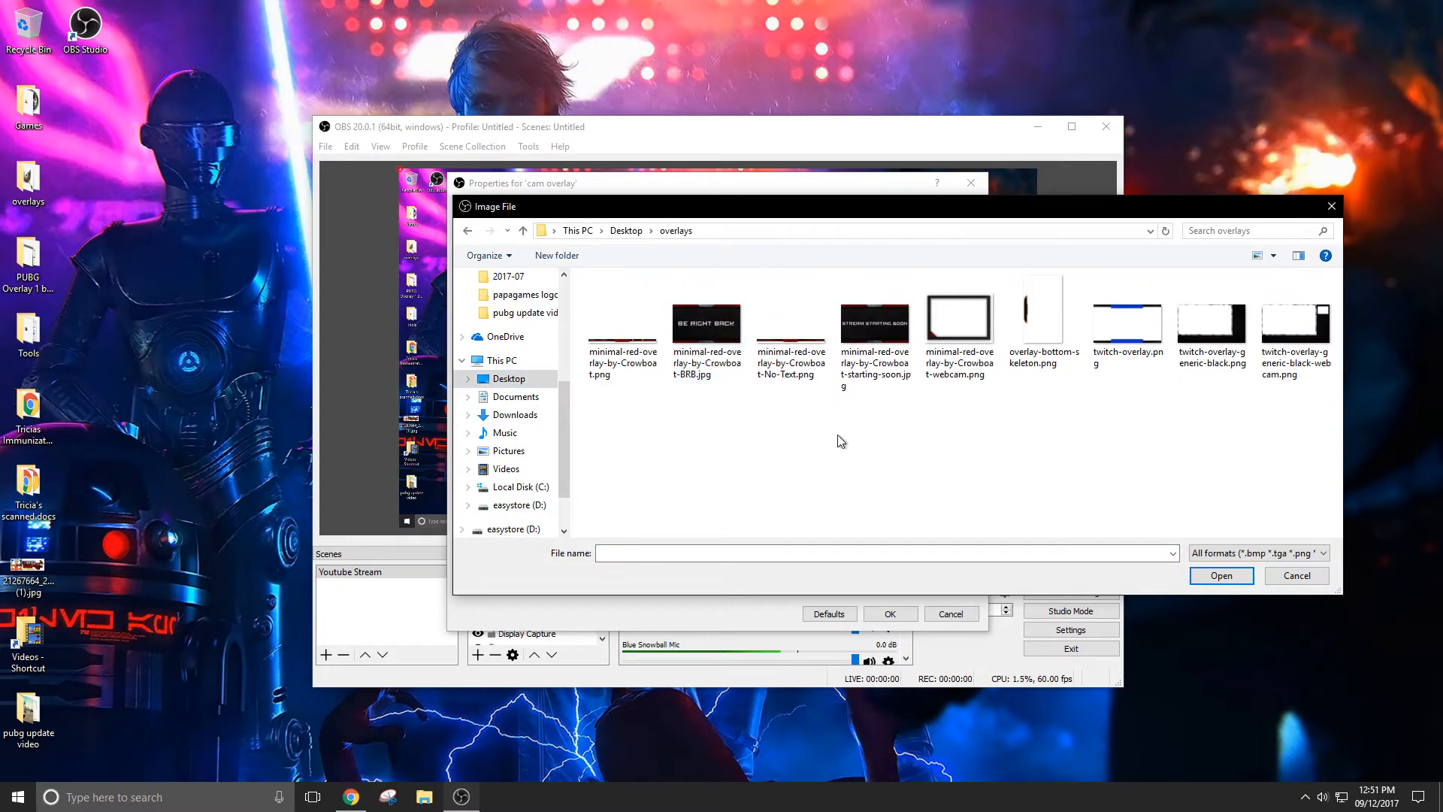
click(959, 322)
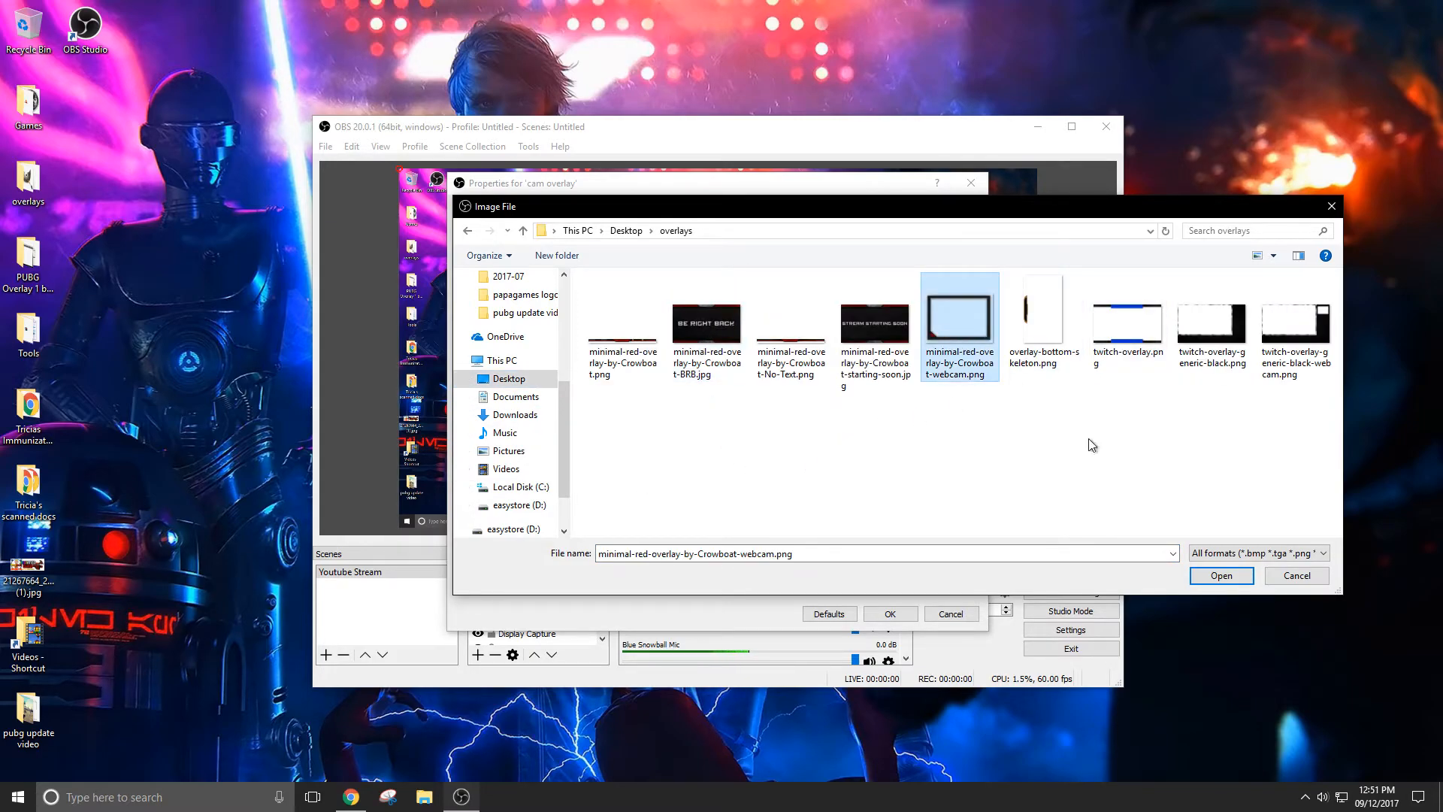
click(1218, 577)
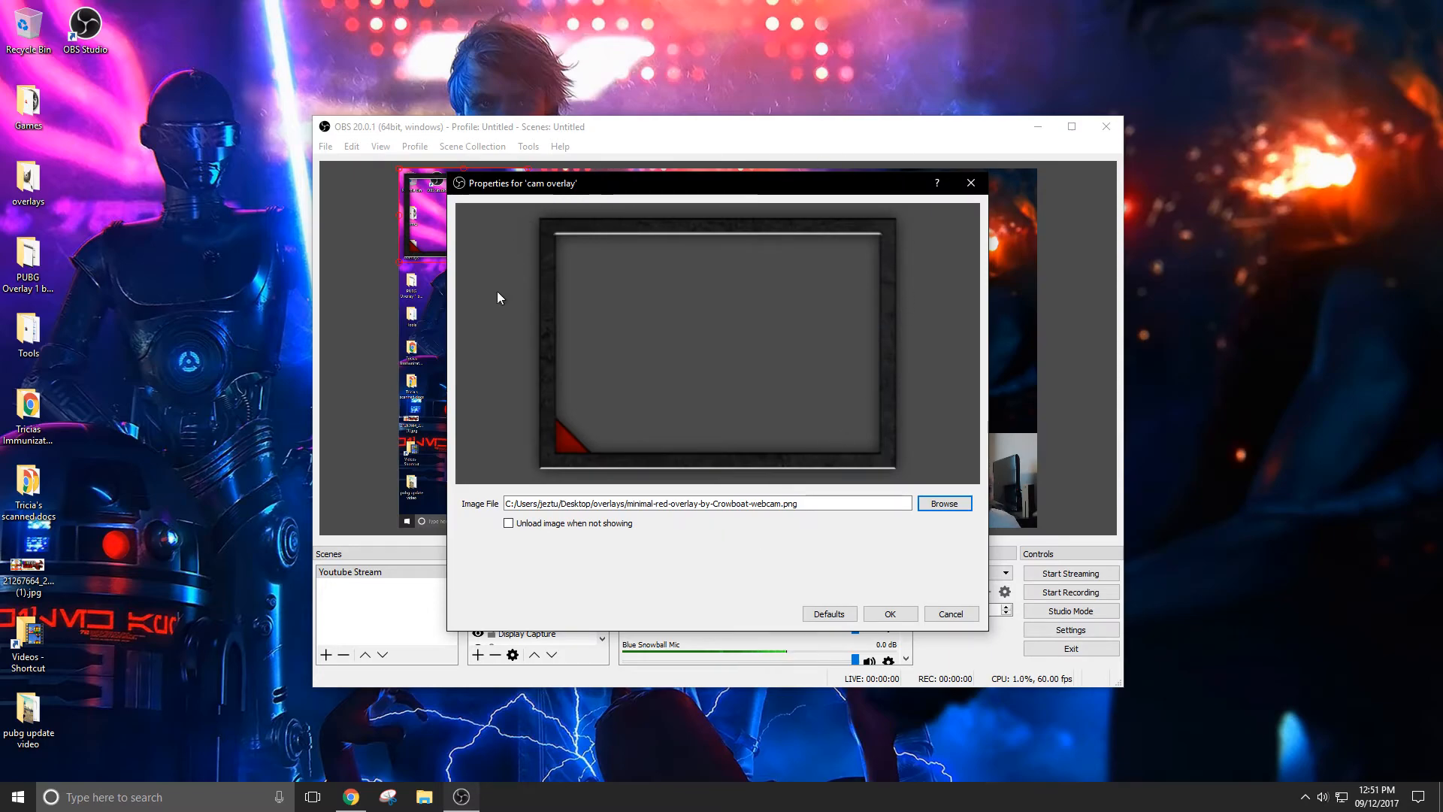
click(890, 614)
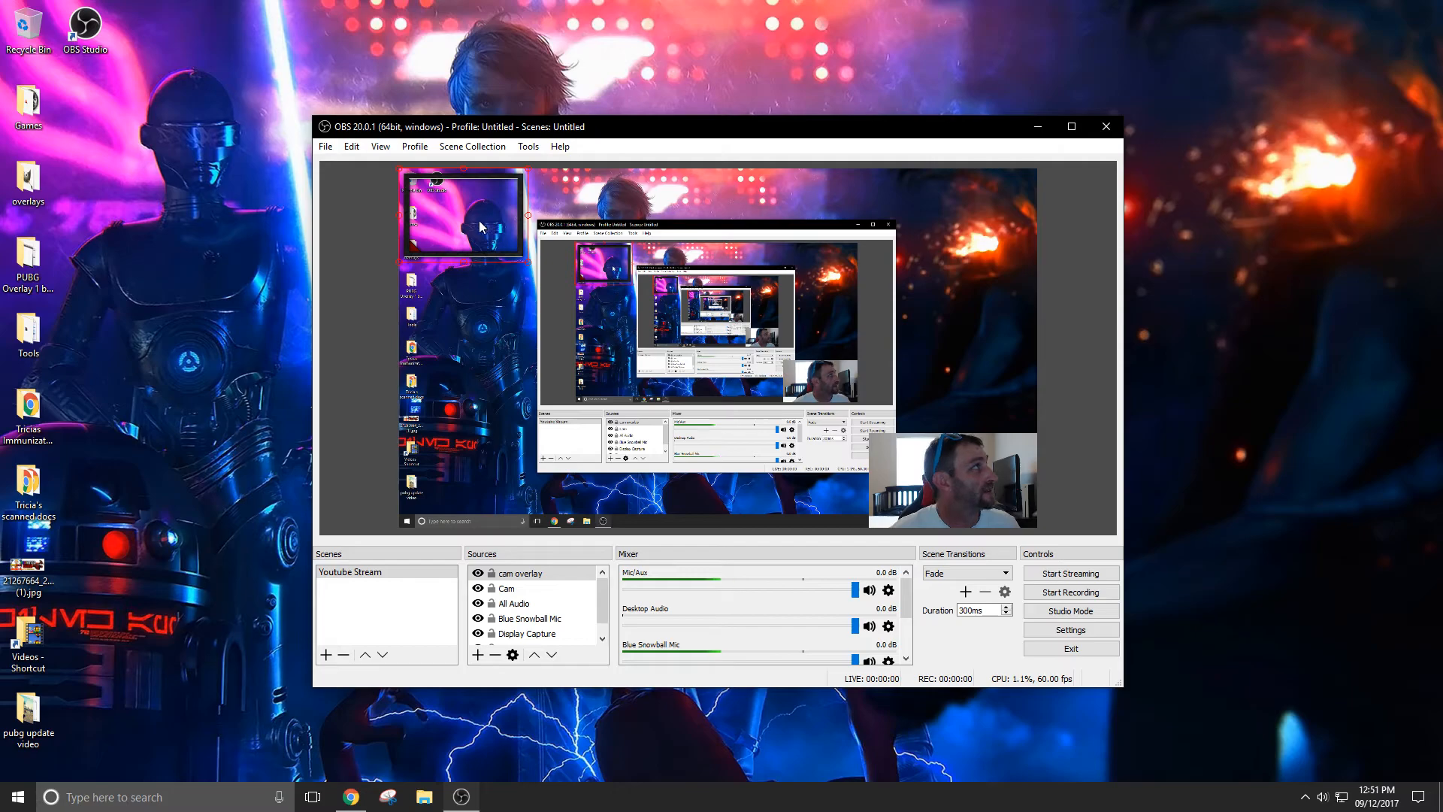
- Move the cam overlay frame over the webcam image and resize it so that it borders the webcam picture
drag(454, 229, 984, 494)
drag(921, 433, 859, 389)
drag(962, 460, 950, 489)
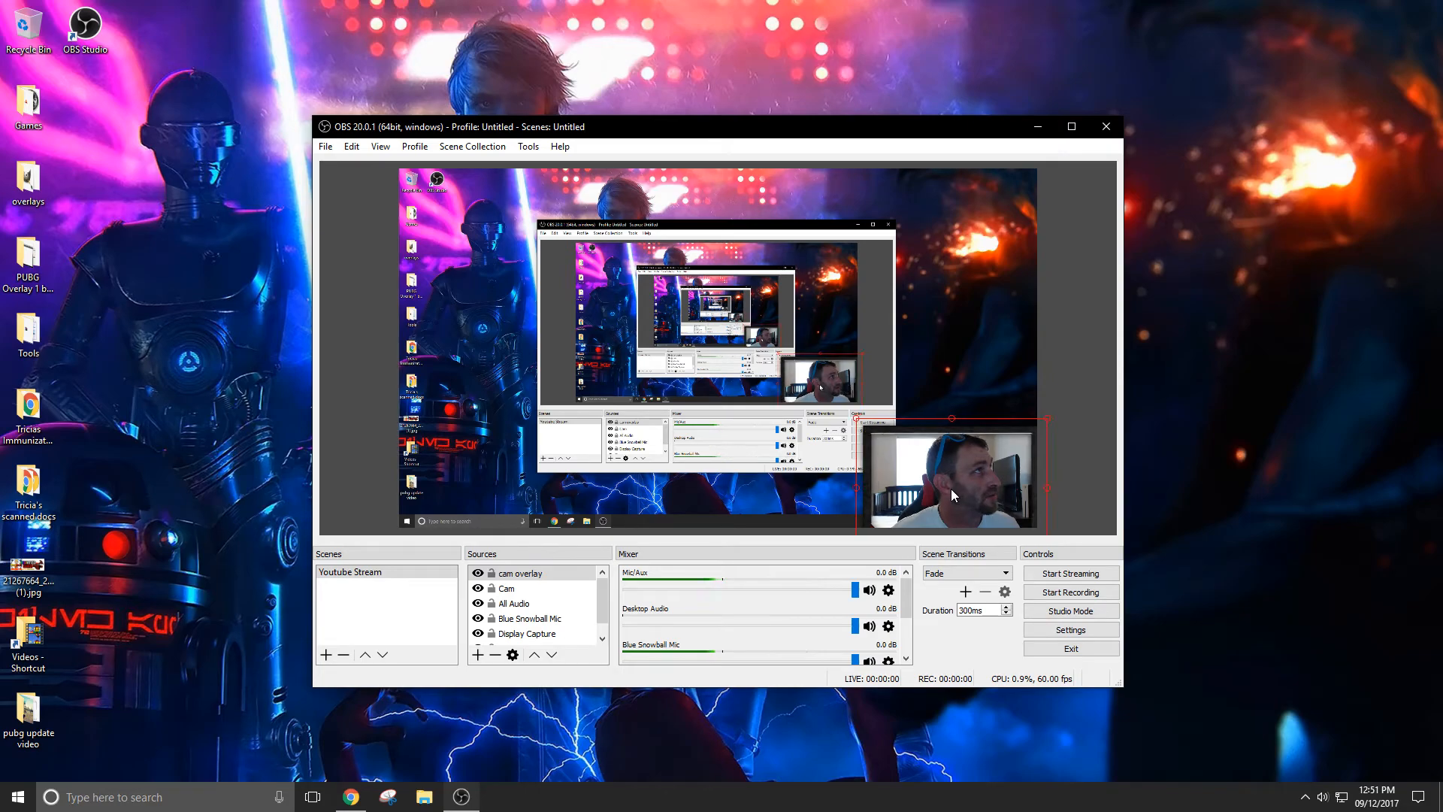
click(996, 349)
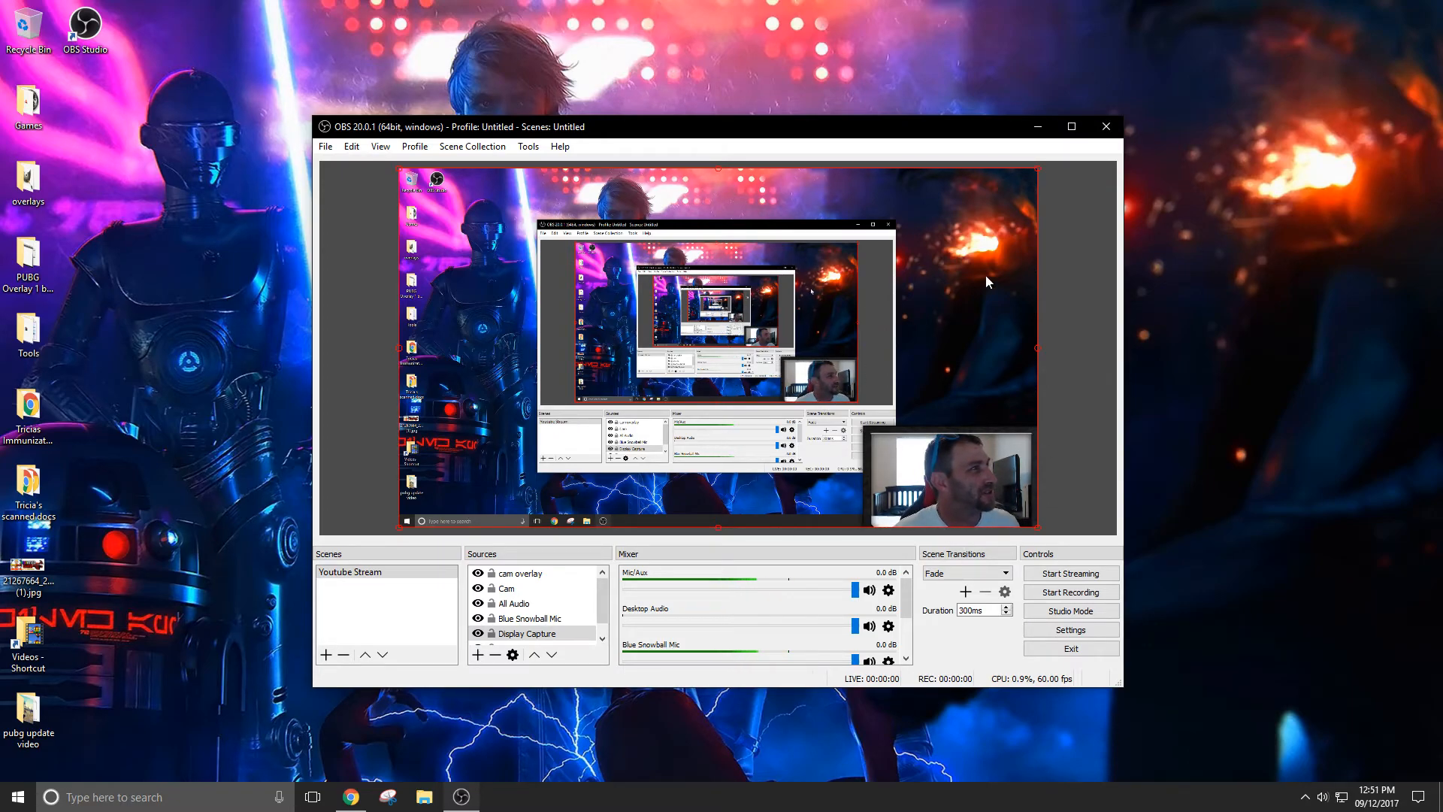
- Add another new Image source named papagames logo
drag(813, 134, 699, 126)
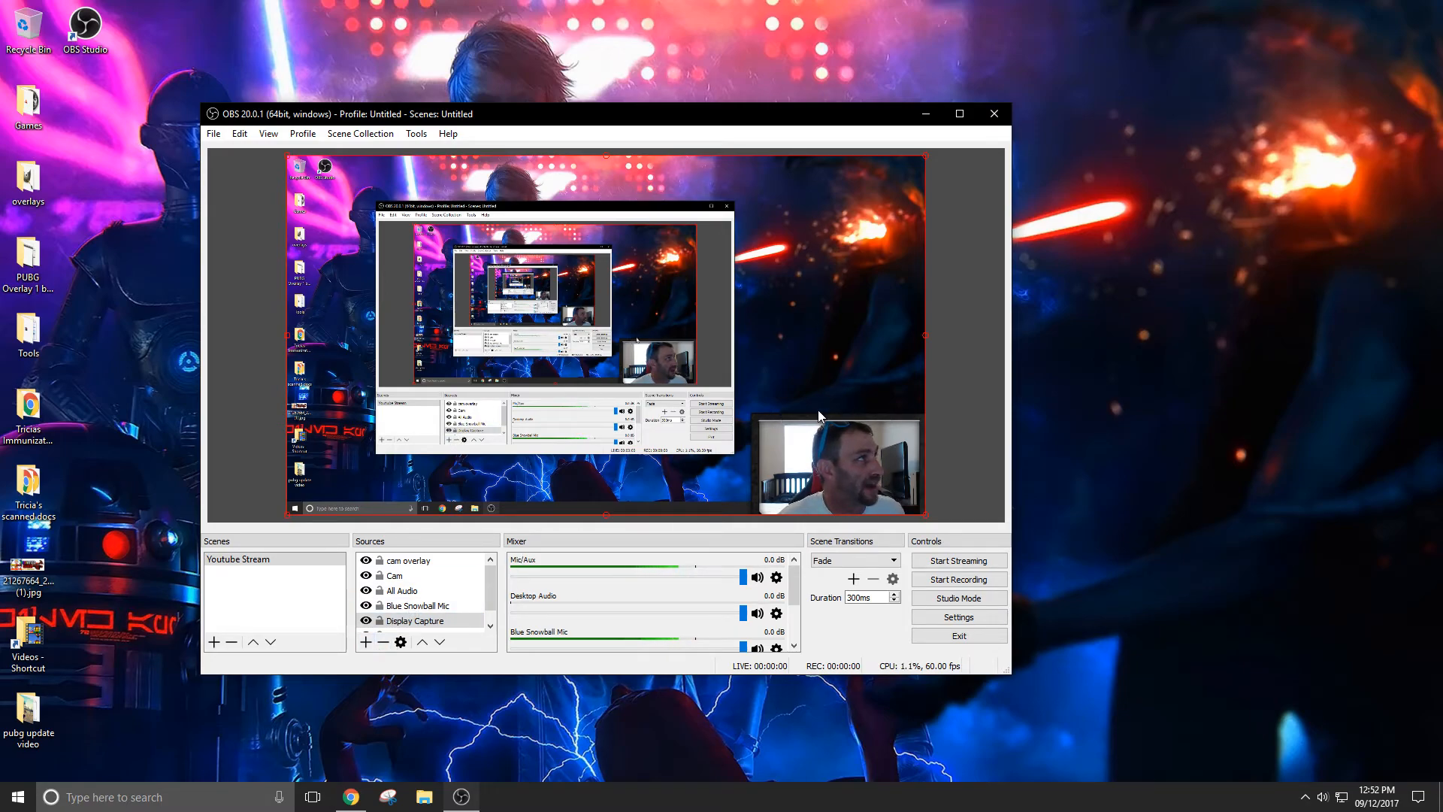
click(366, 641)
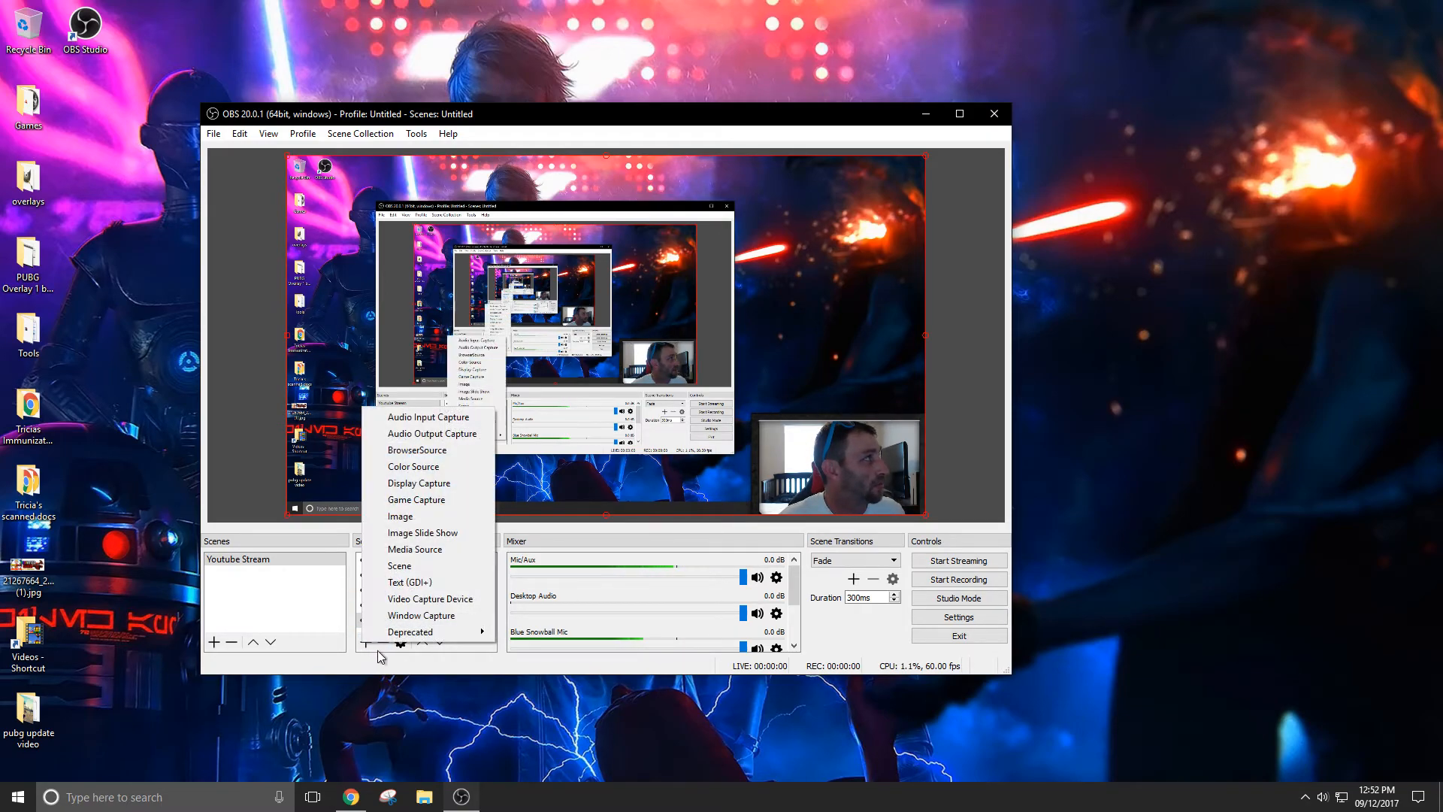
click(413, 516)
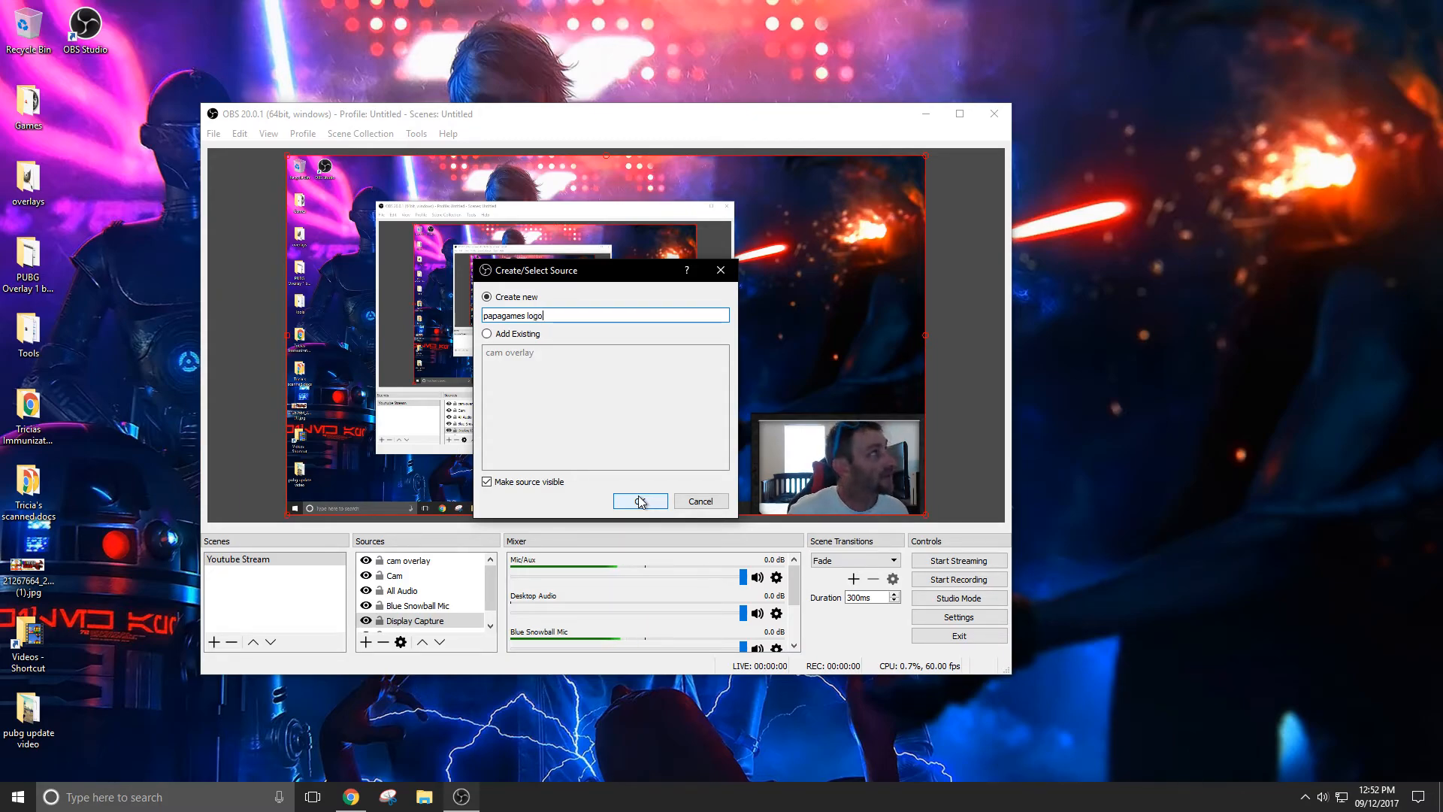
click(641, 501)
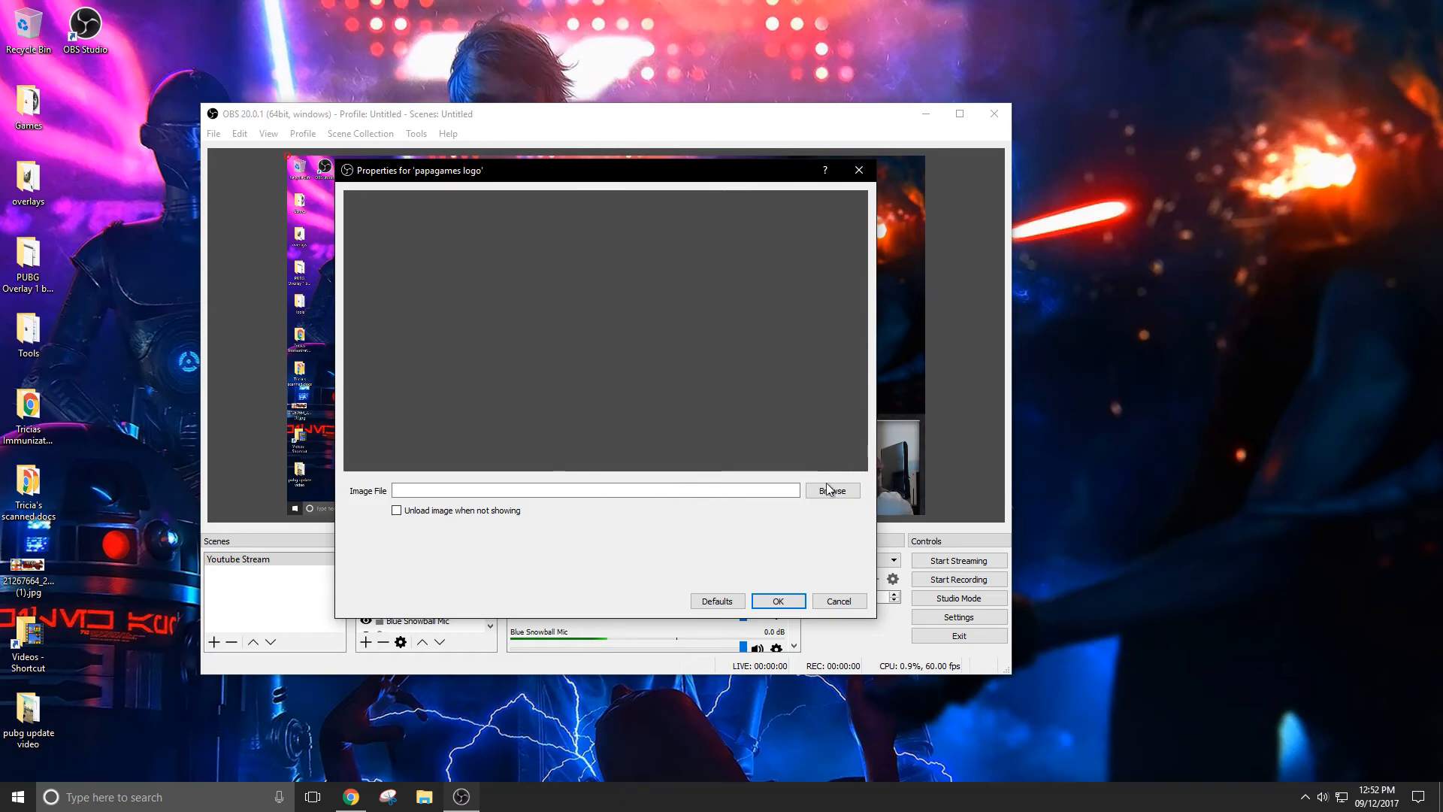
- Load coollogo_com-2347695.png from the papagames logos folder in Pictures as the logo source's image
click(832, 494)
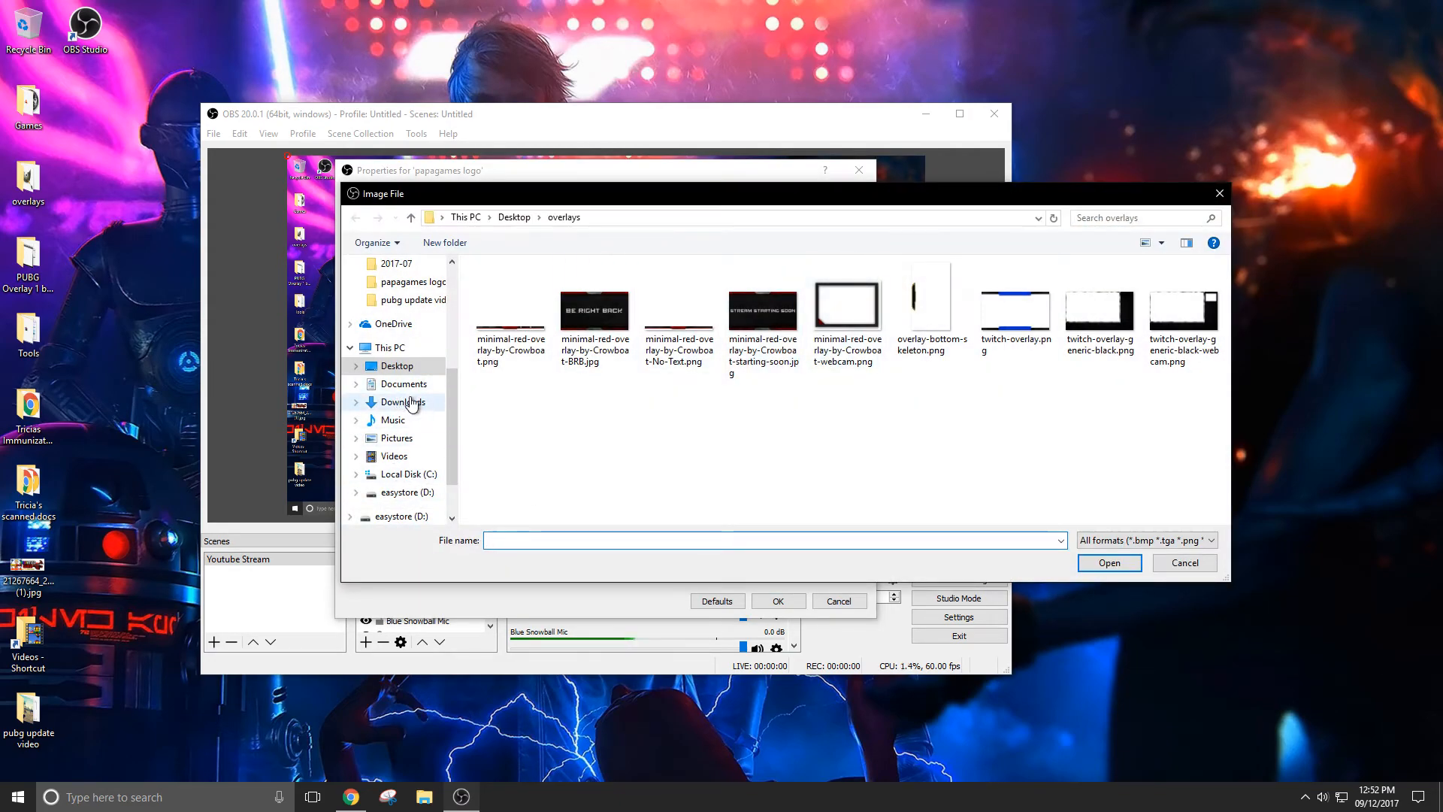
click(398, 438)
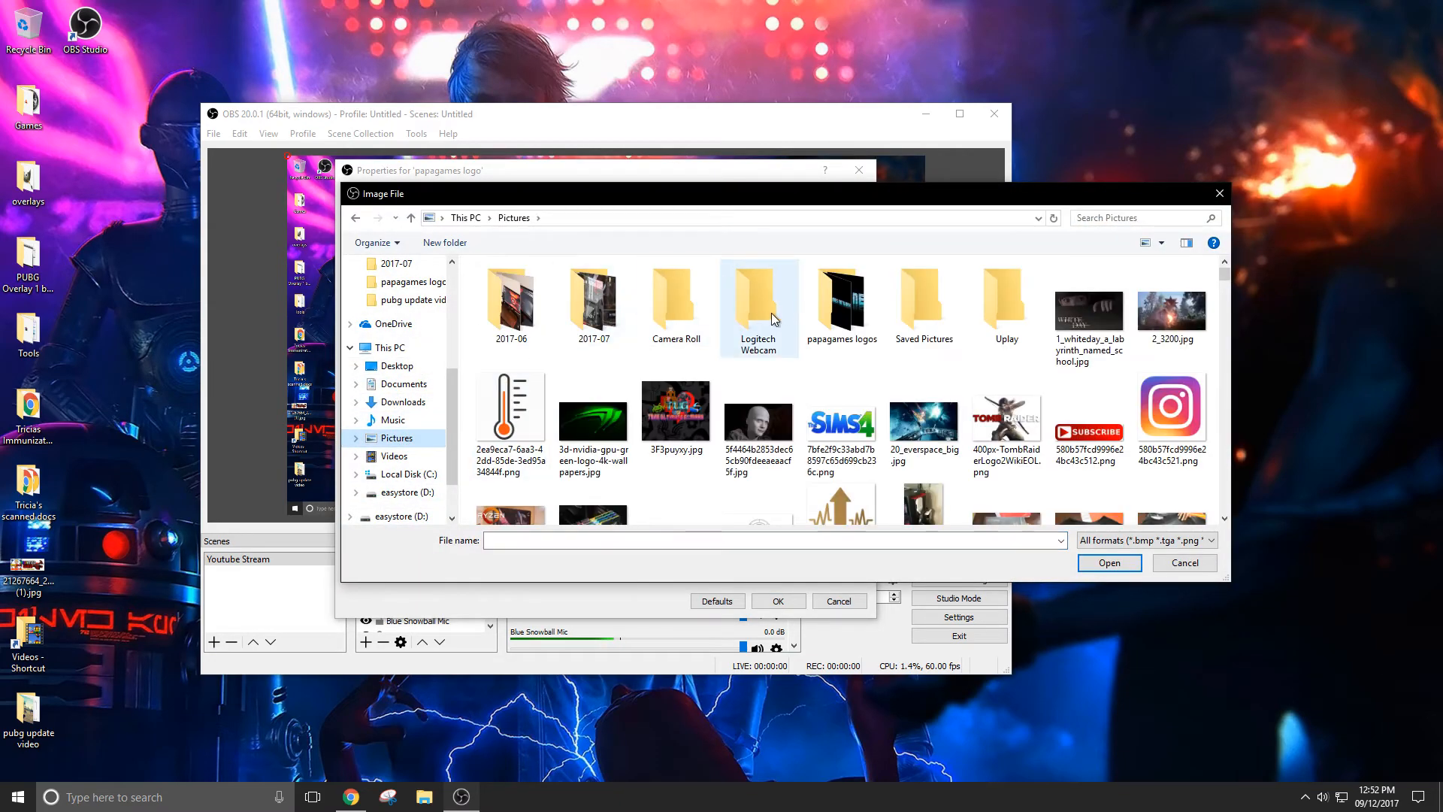
double_click(843, 304)
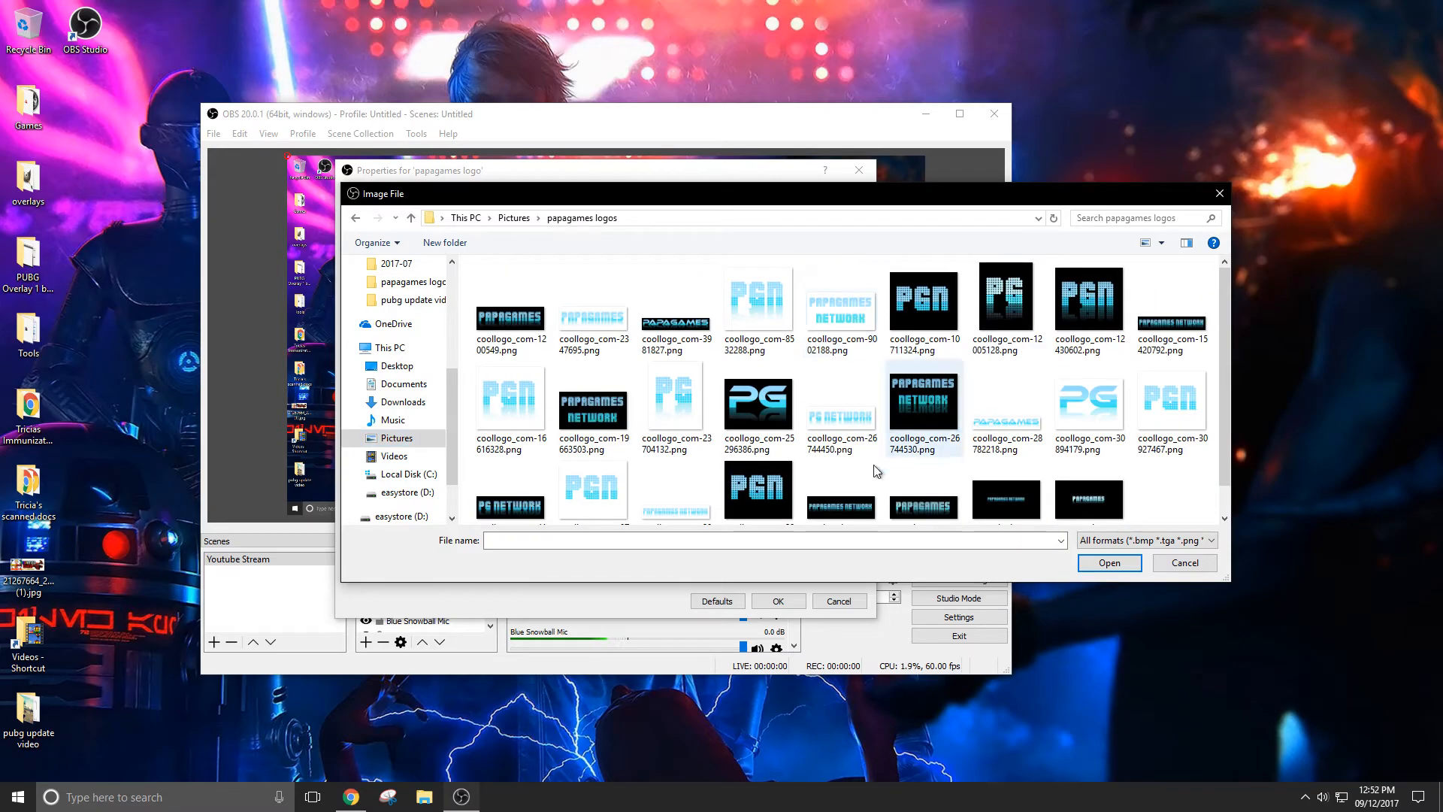
click(593, 327)
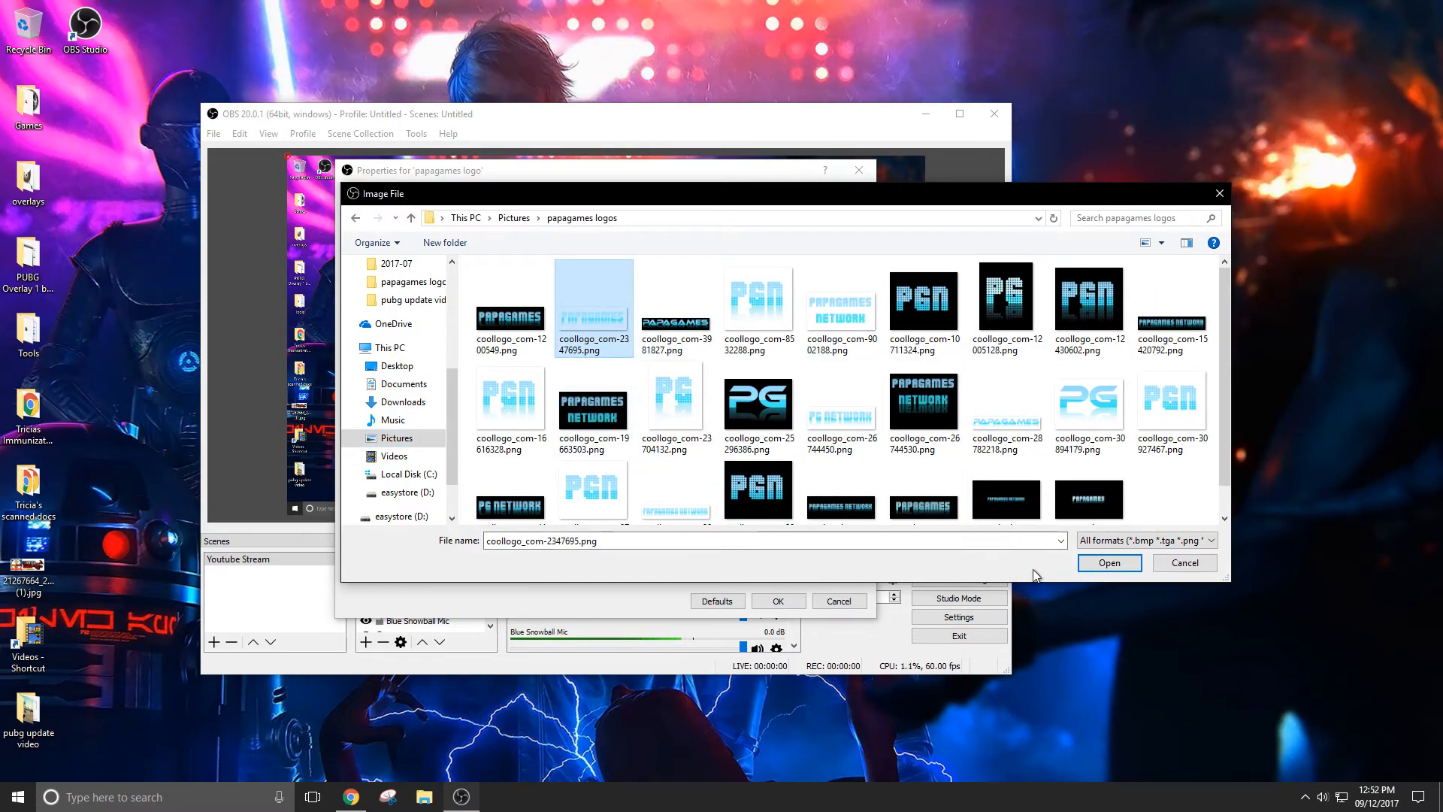
click(1109, 563)
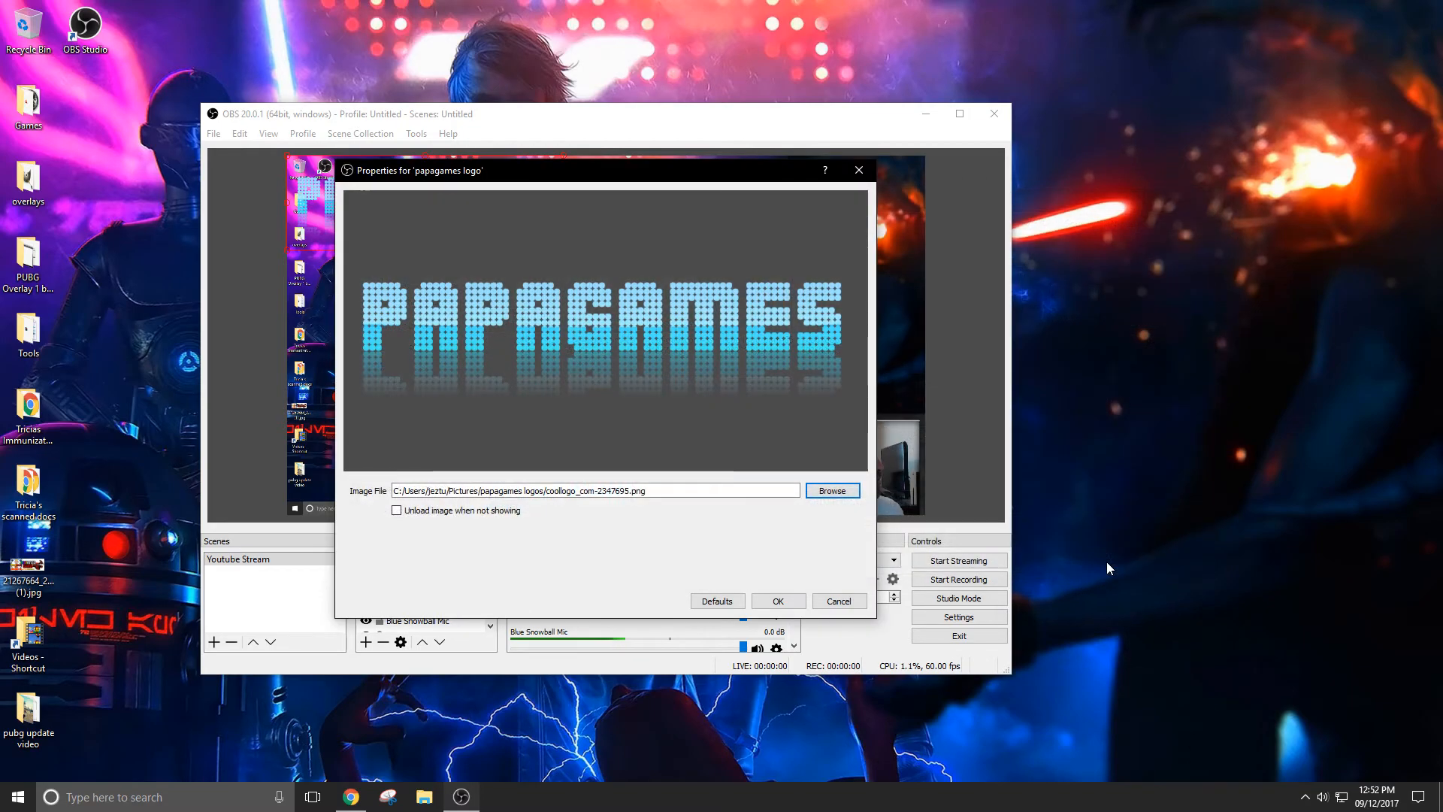
click(779, 603)
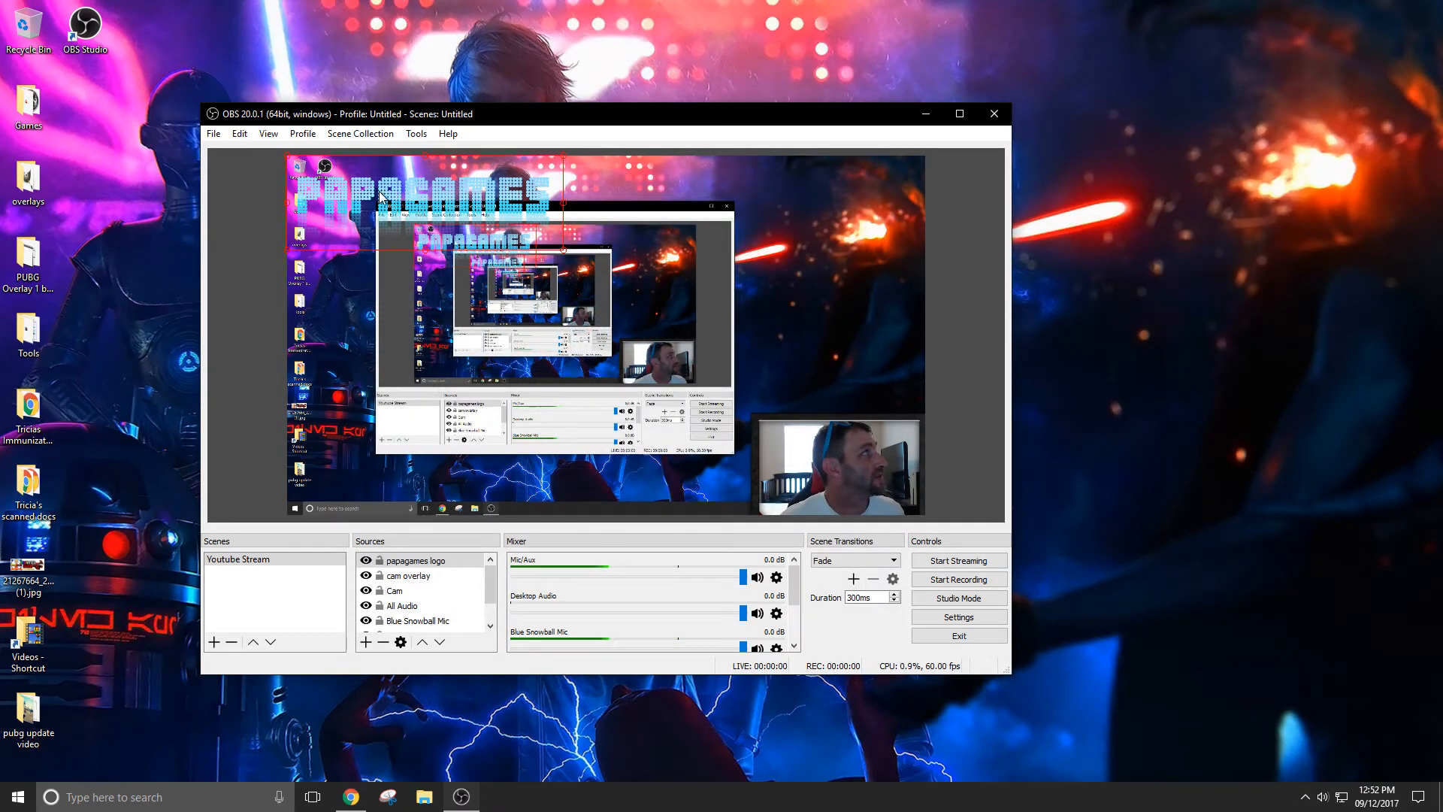
- Shrink the PAPAGAMES logo to about the webcam frame's width and place it directly above the frame
drag(689, 277, 763, 350)
drag(673, 405, 822, 401)
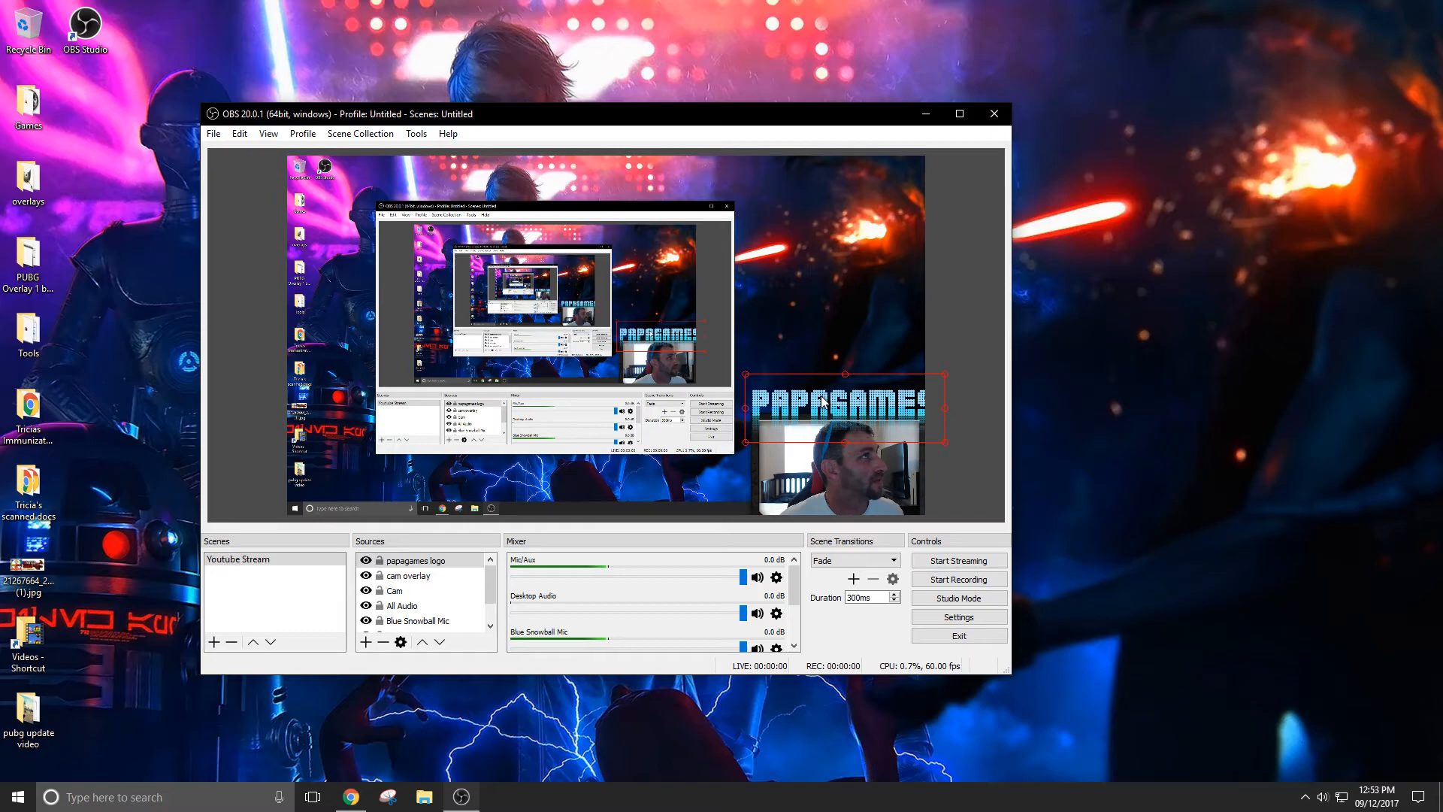
mouse_move(945, 442)
mouse_down()
mouse_move(926, 436)
mouse_move(934, 445)
mouse_up()
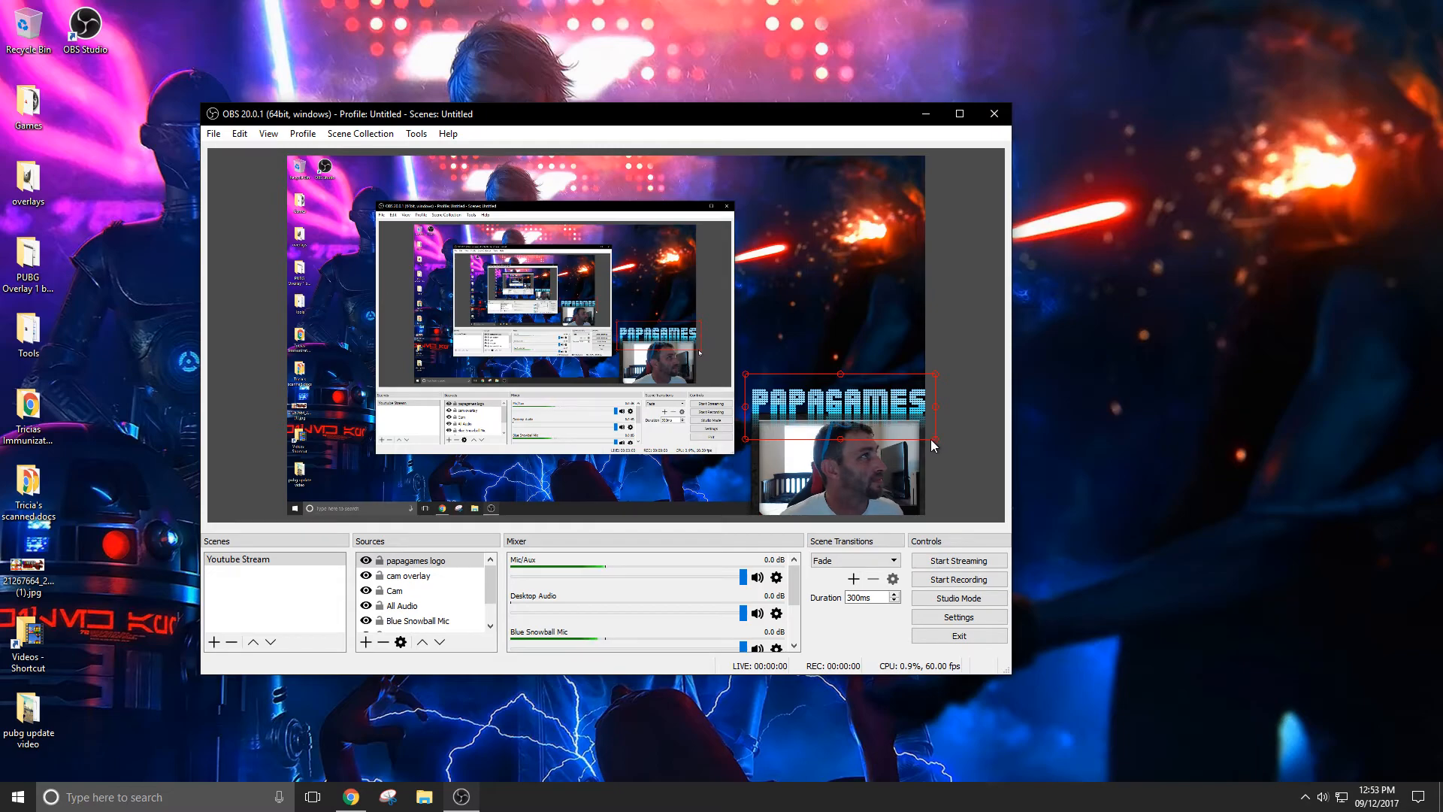
drag(935, 374, 931, 376)
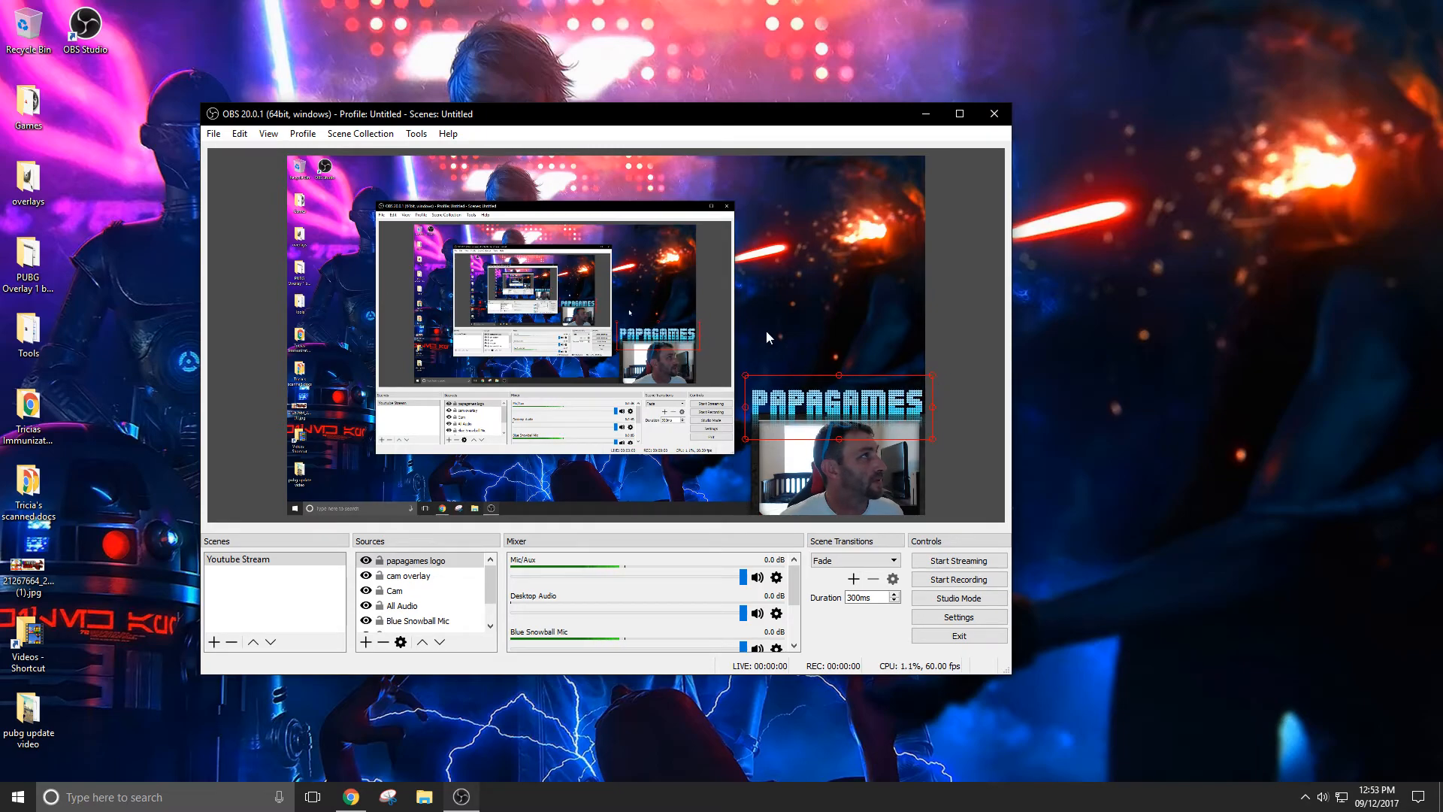
click(799, 319)
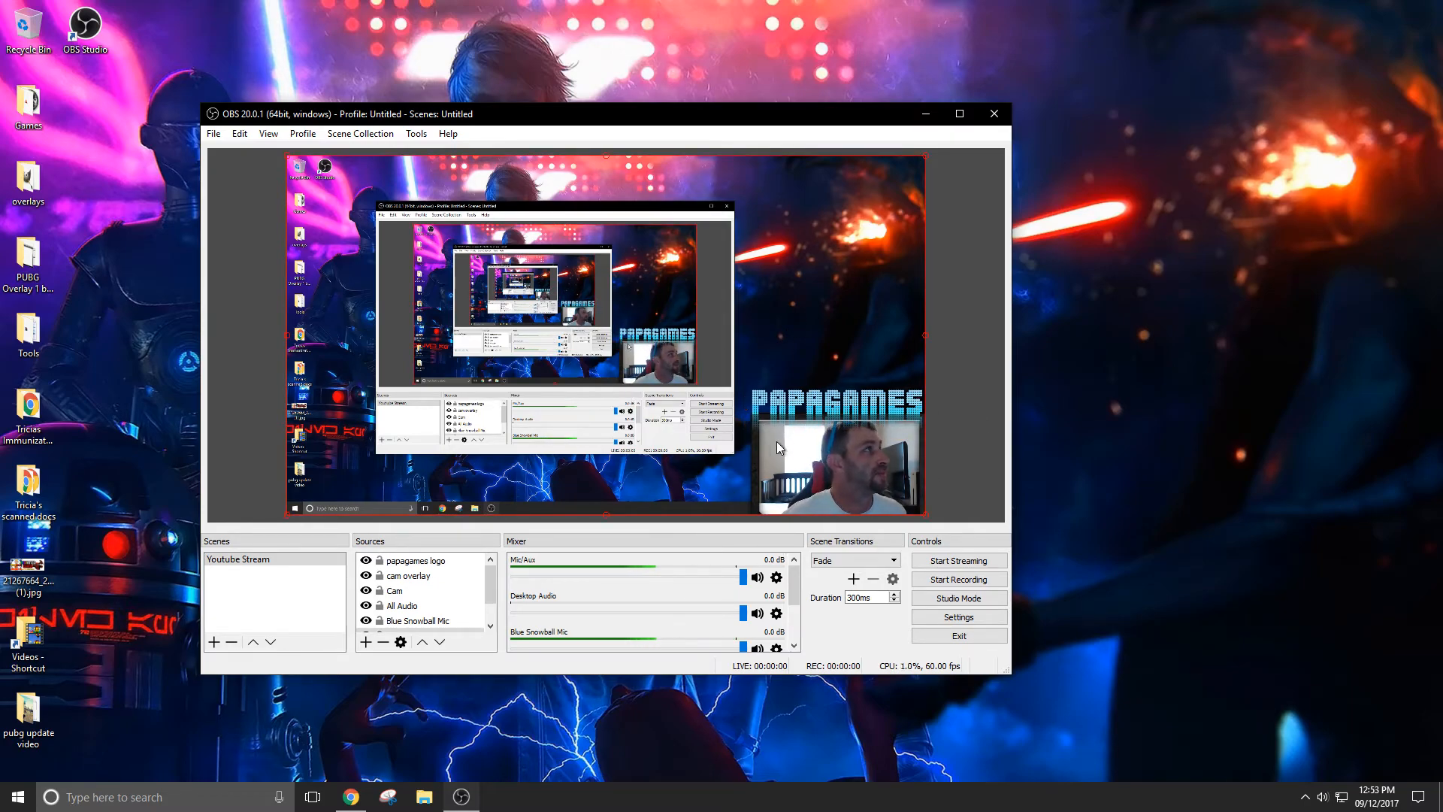
- Choose Twitch as the streaming service in the stream settings and look through its list of servers
drag(636, 123, 592, 154)
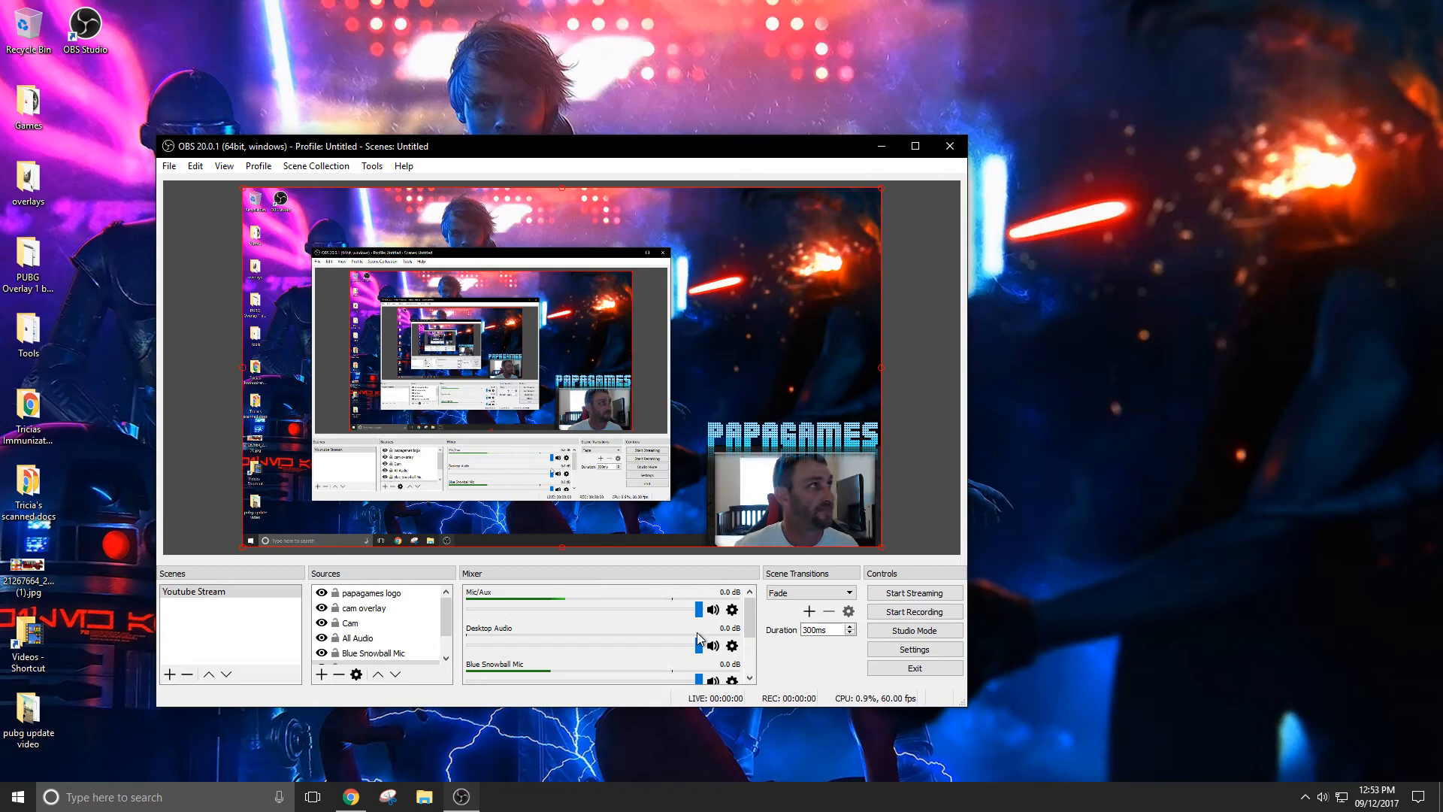
click(926, 650)
click(268, 220)
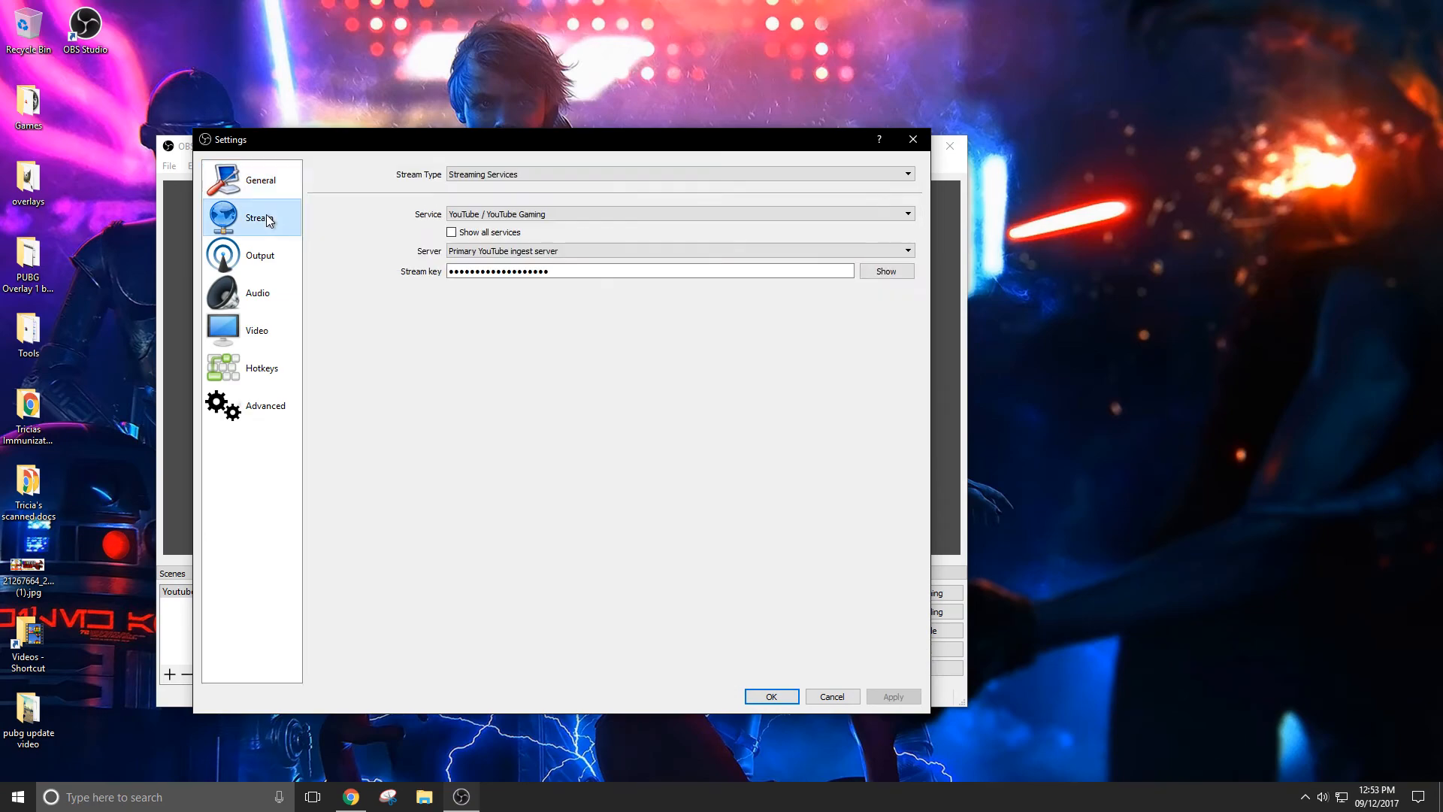
click(594, 213)
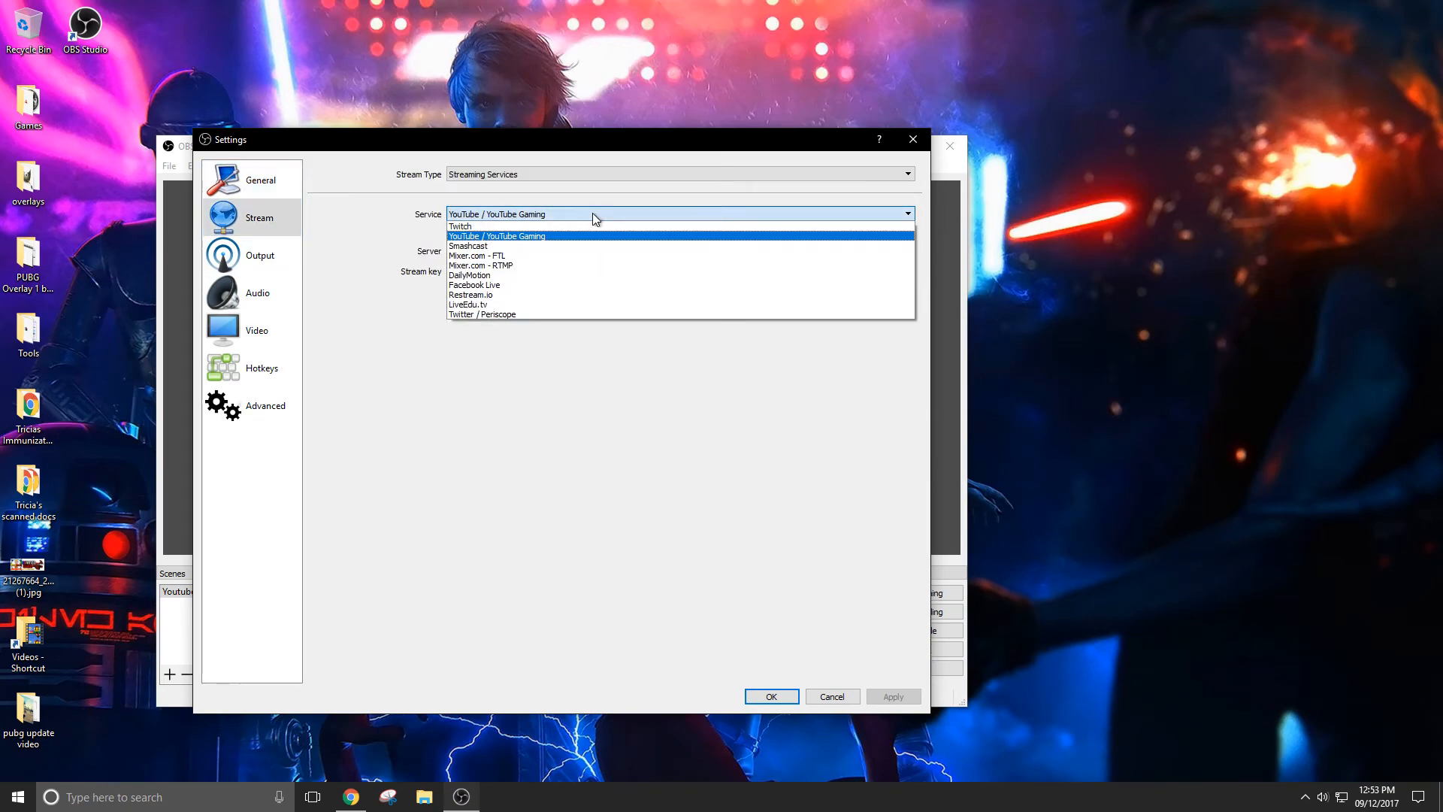
click(476, 227)
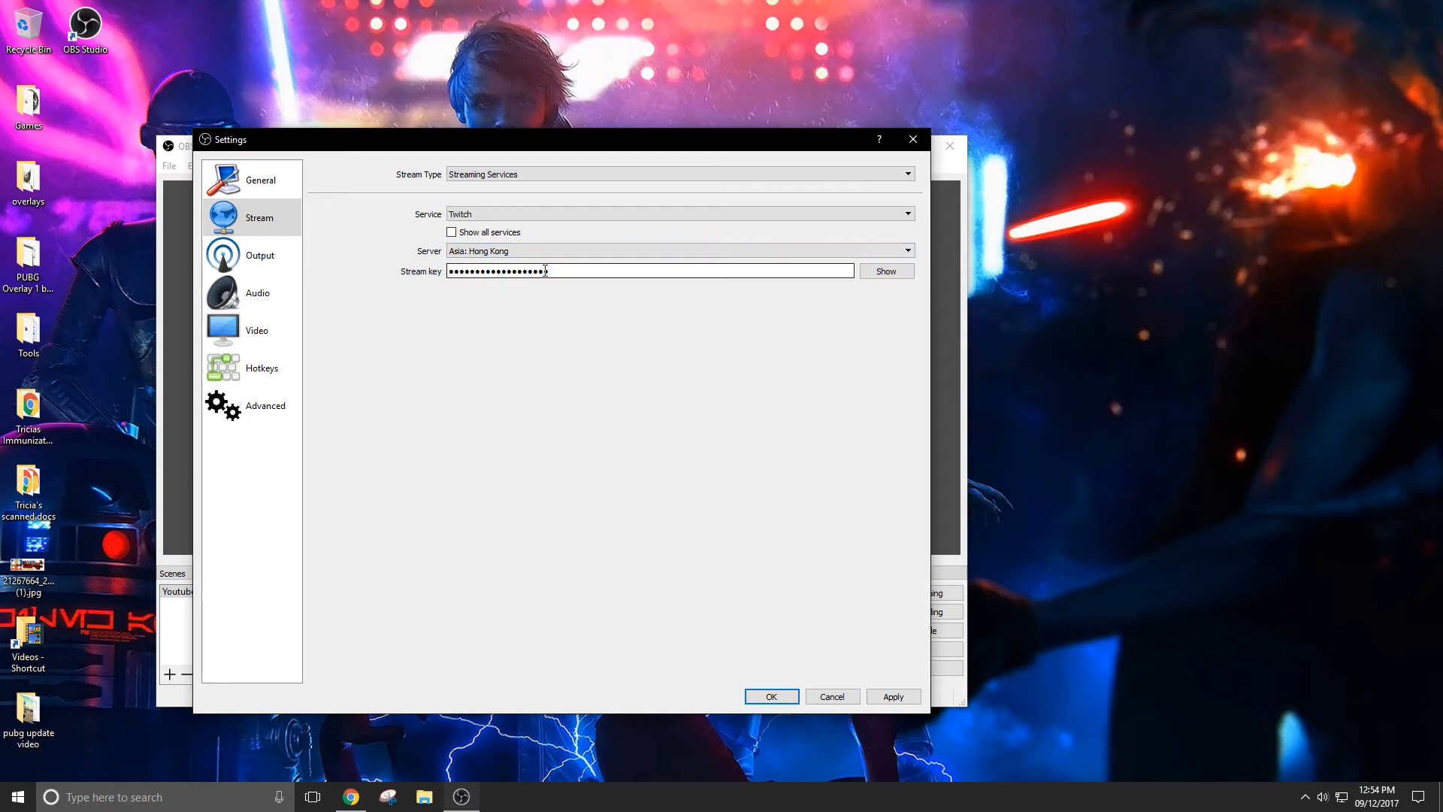
click(502, 253)
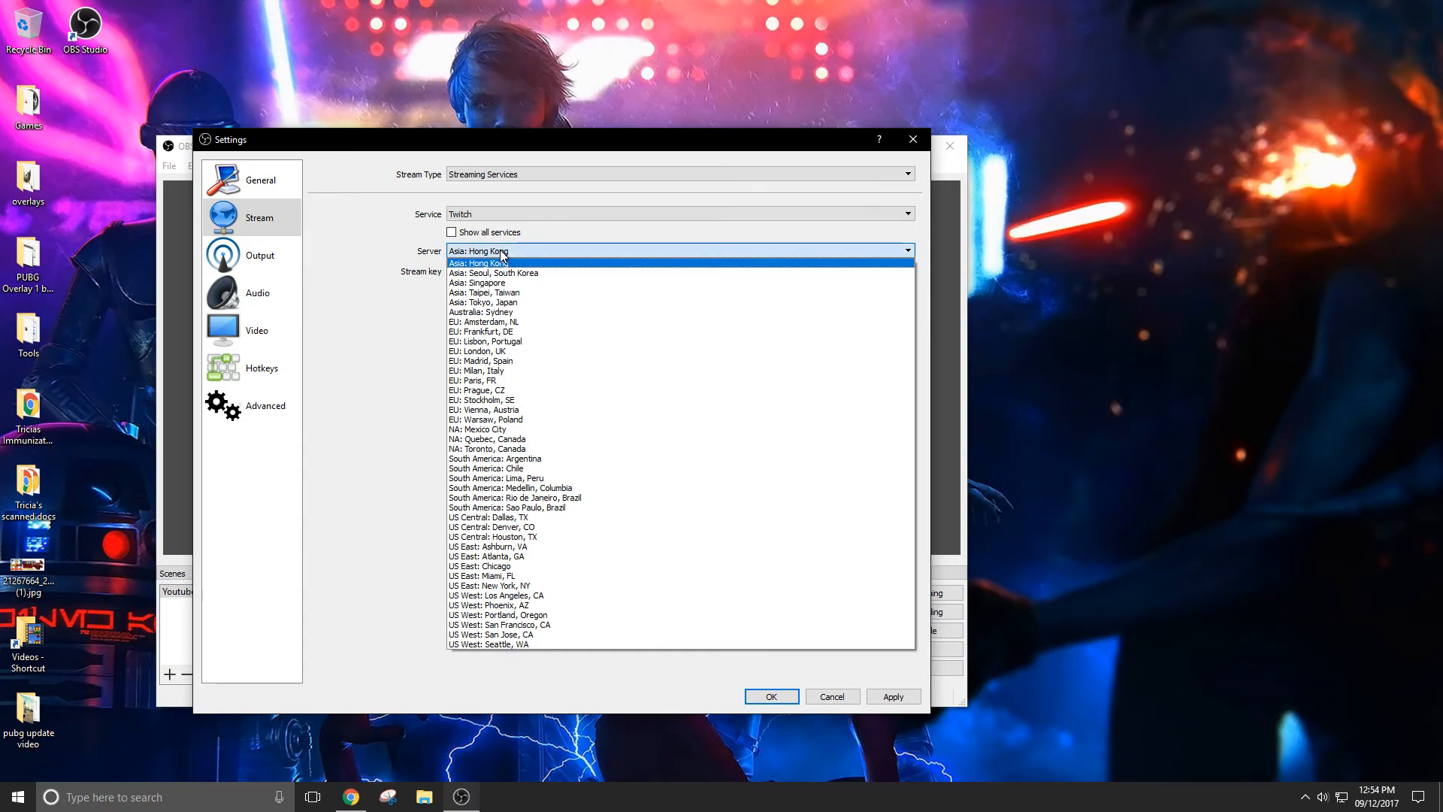
click(501, 253)
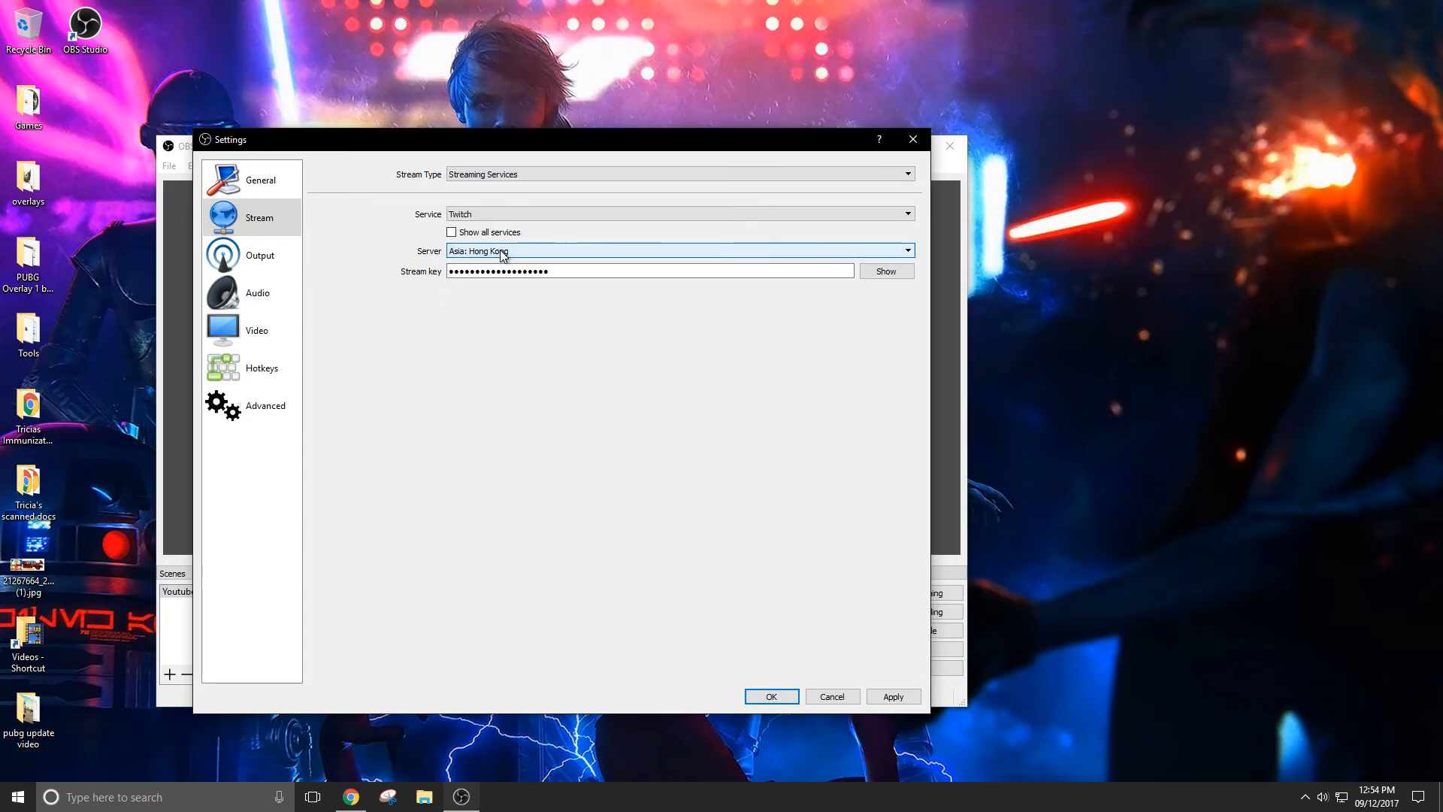
- Set the streaming service back to YouTube / YouTube Gaming and leave the settings without saving
click(508, 213)
click(493, 236)
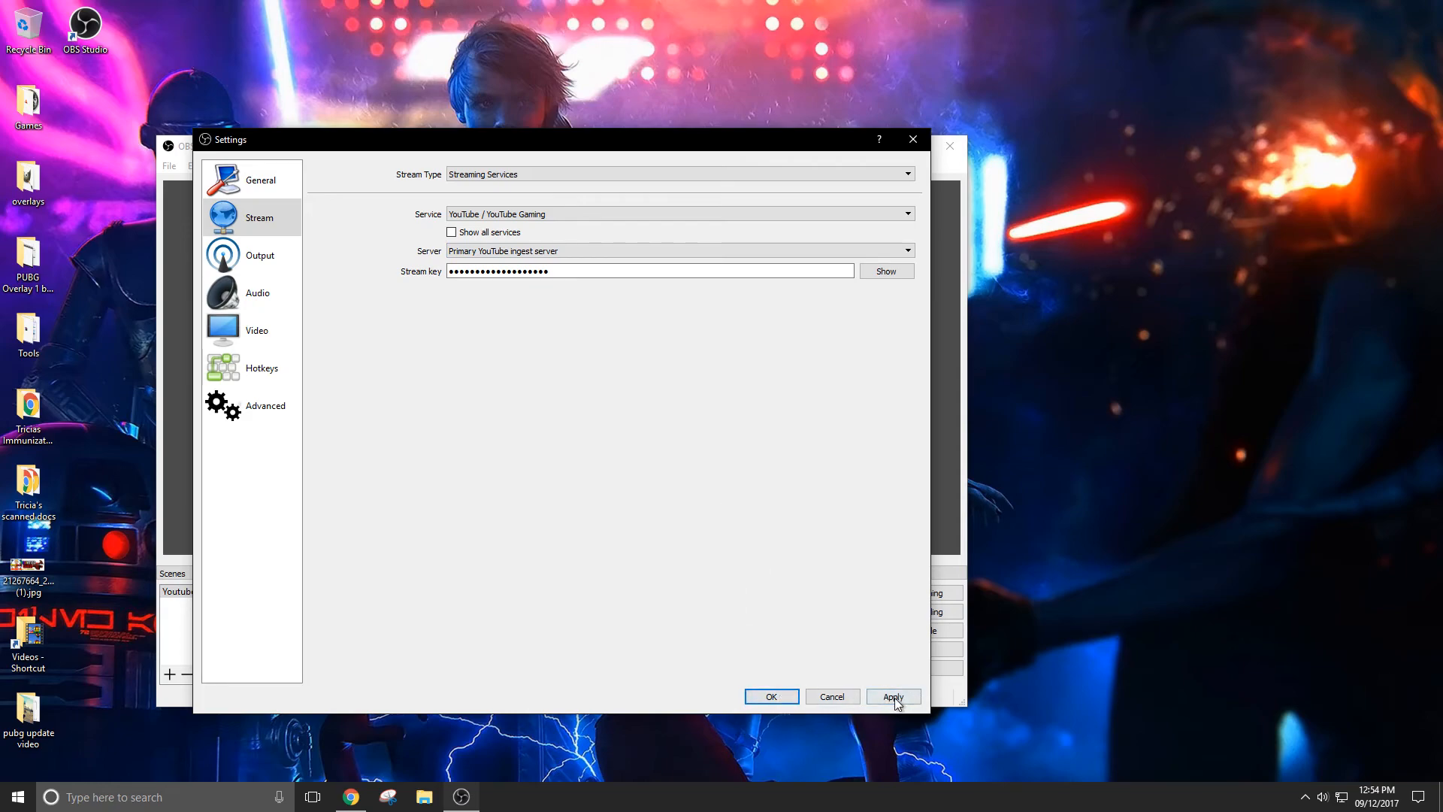
click(830, 697)
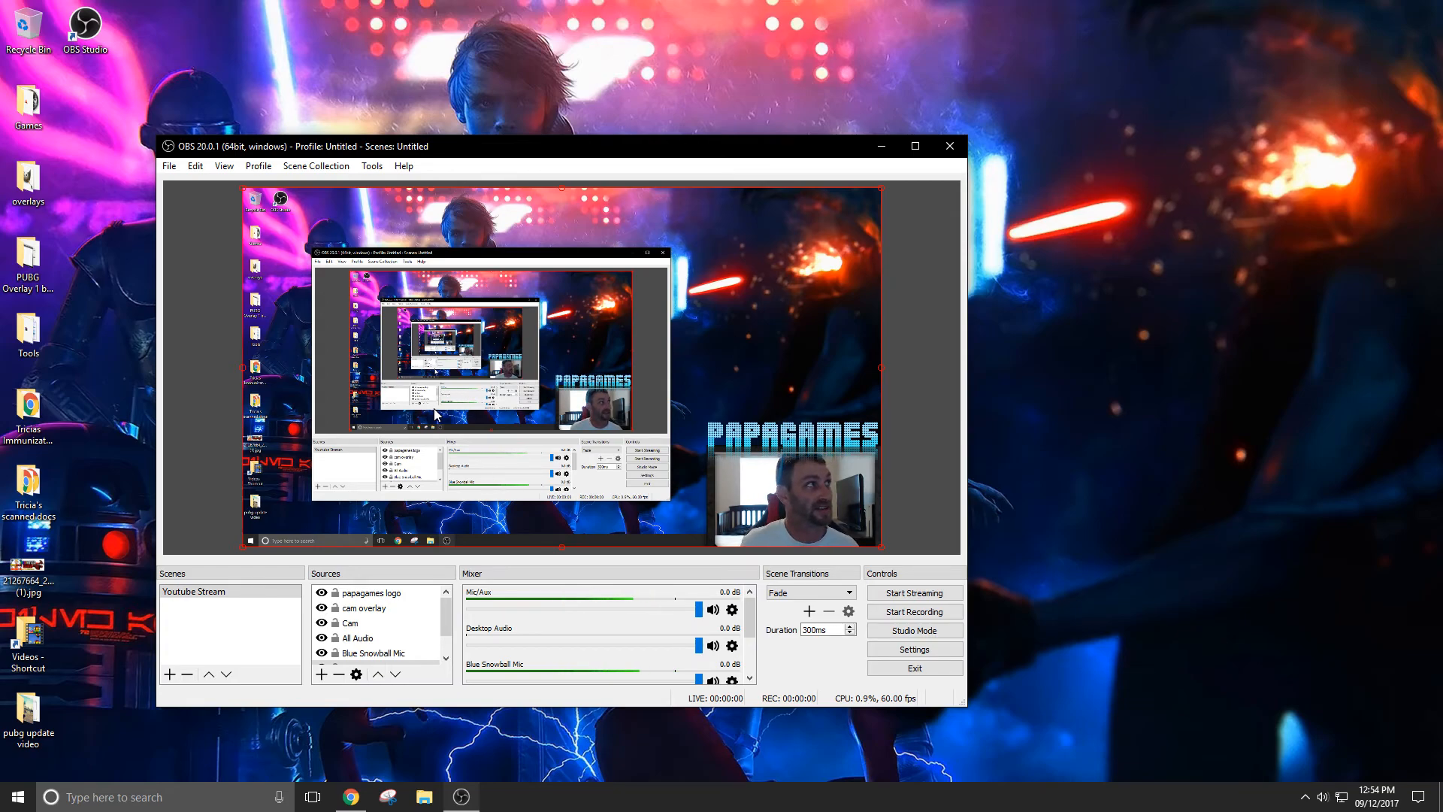
- Toggle the Display Capture source's visibility, leave it hidden, and select the Game Capture source in the Youtube Stream scene
drag(450, 612, 450, 608)
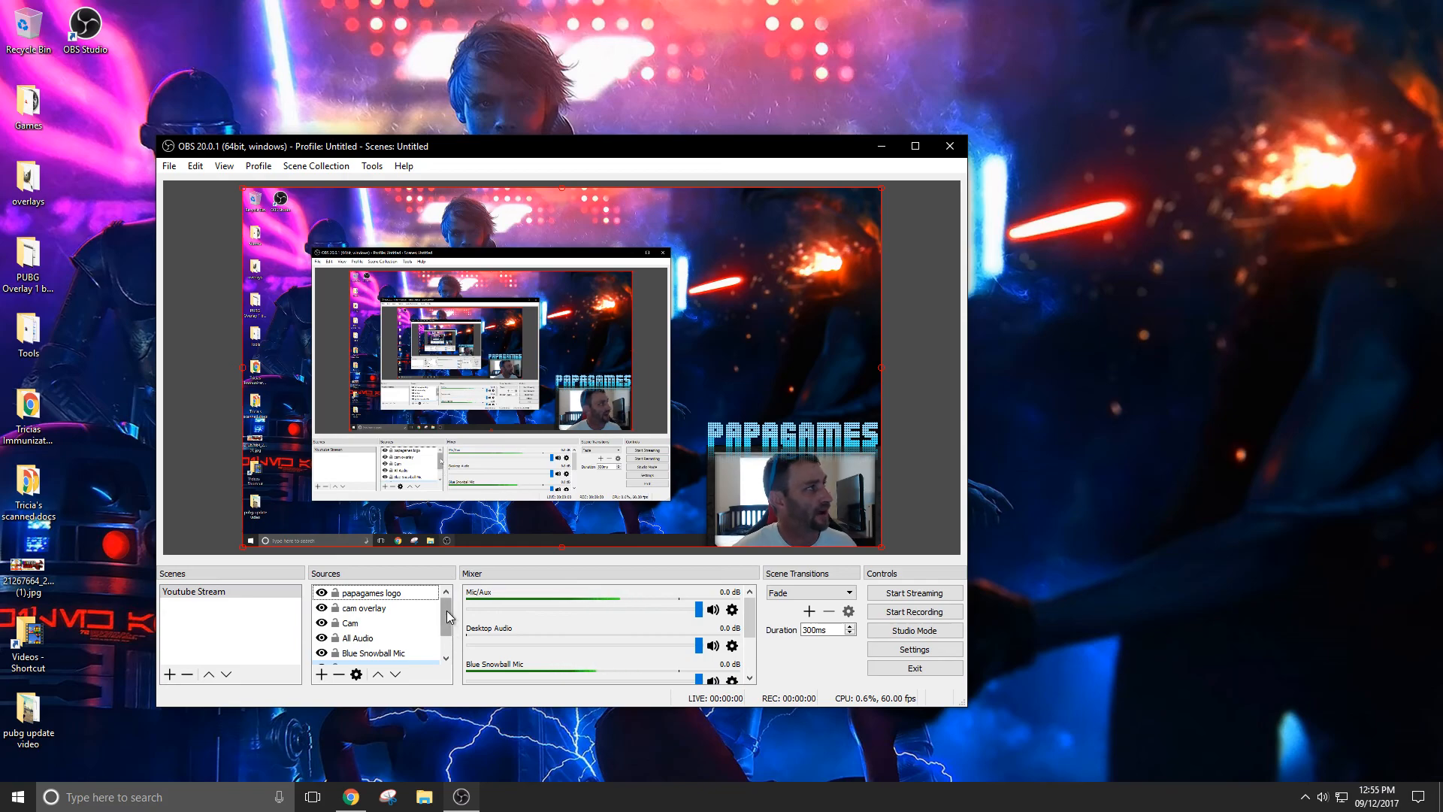
drag(448, 616, 449, 633)
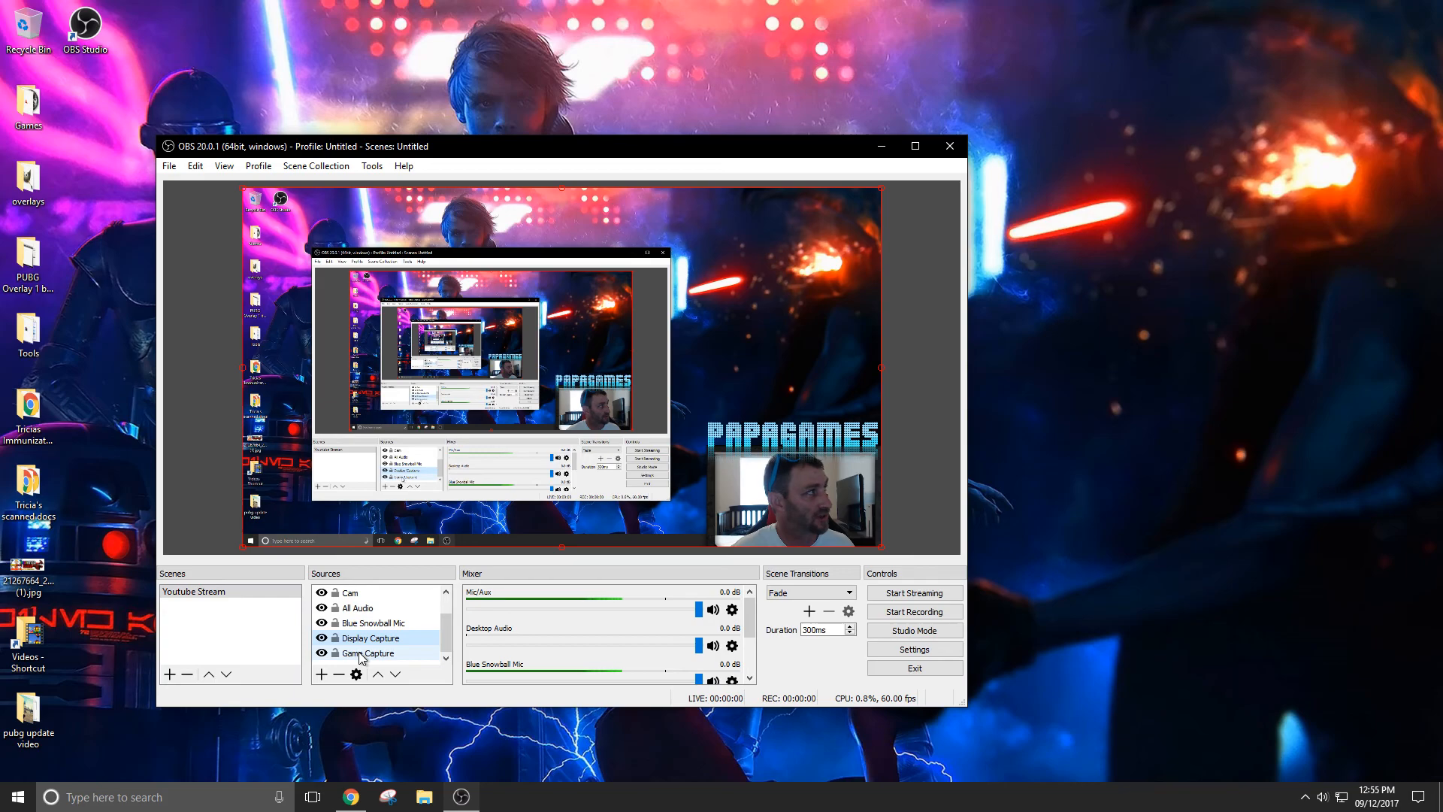
click(321, 638)
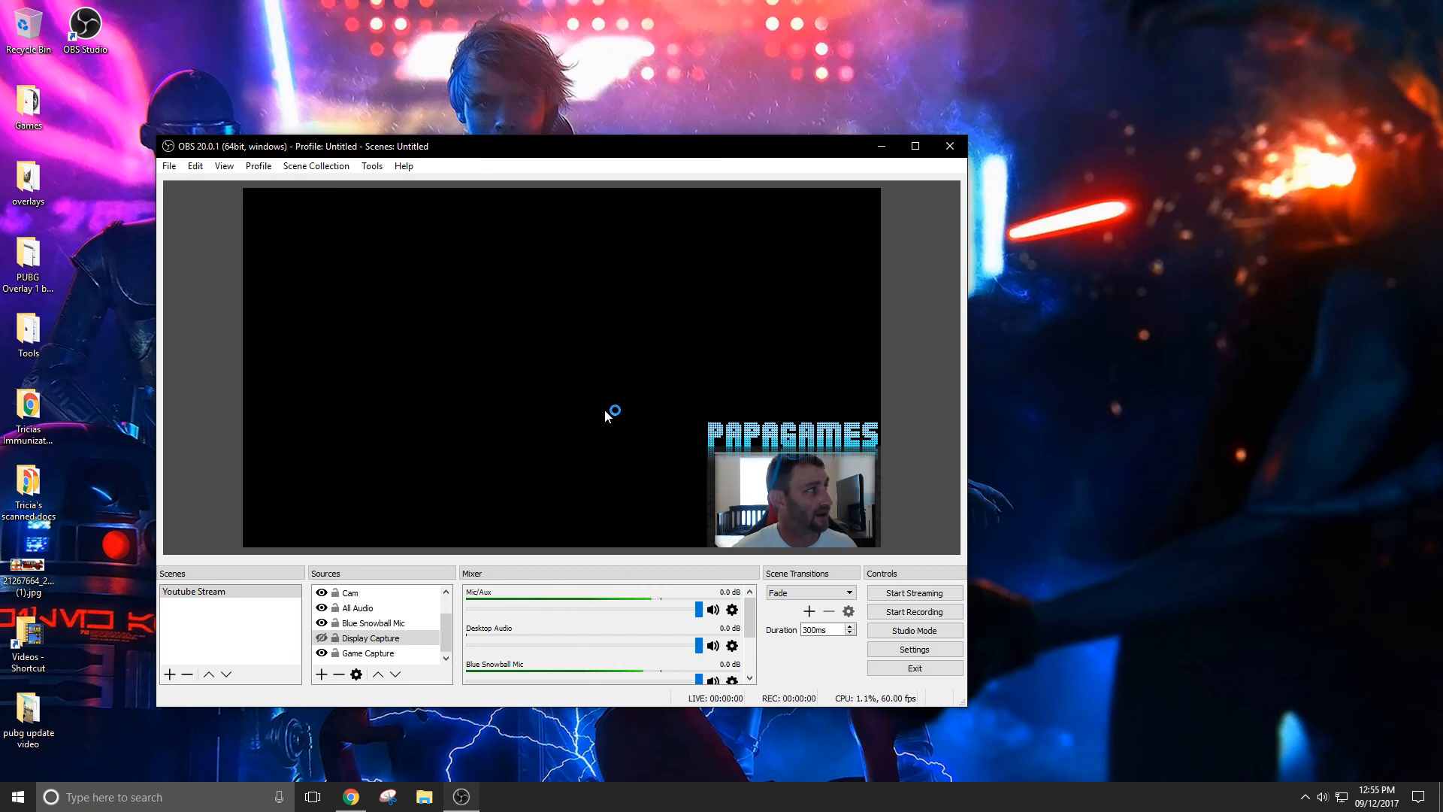
click(321, 638)
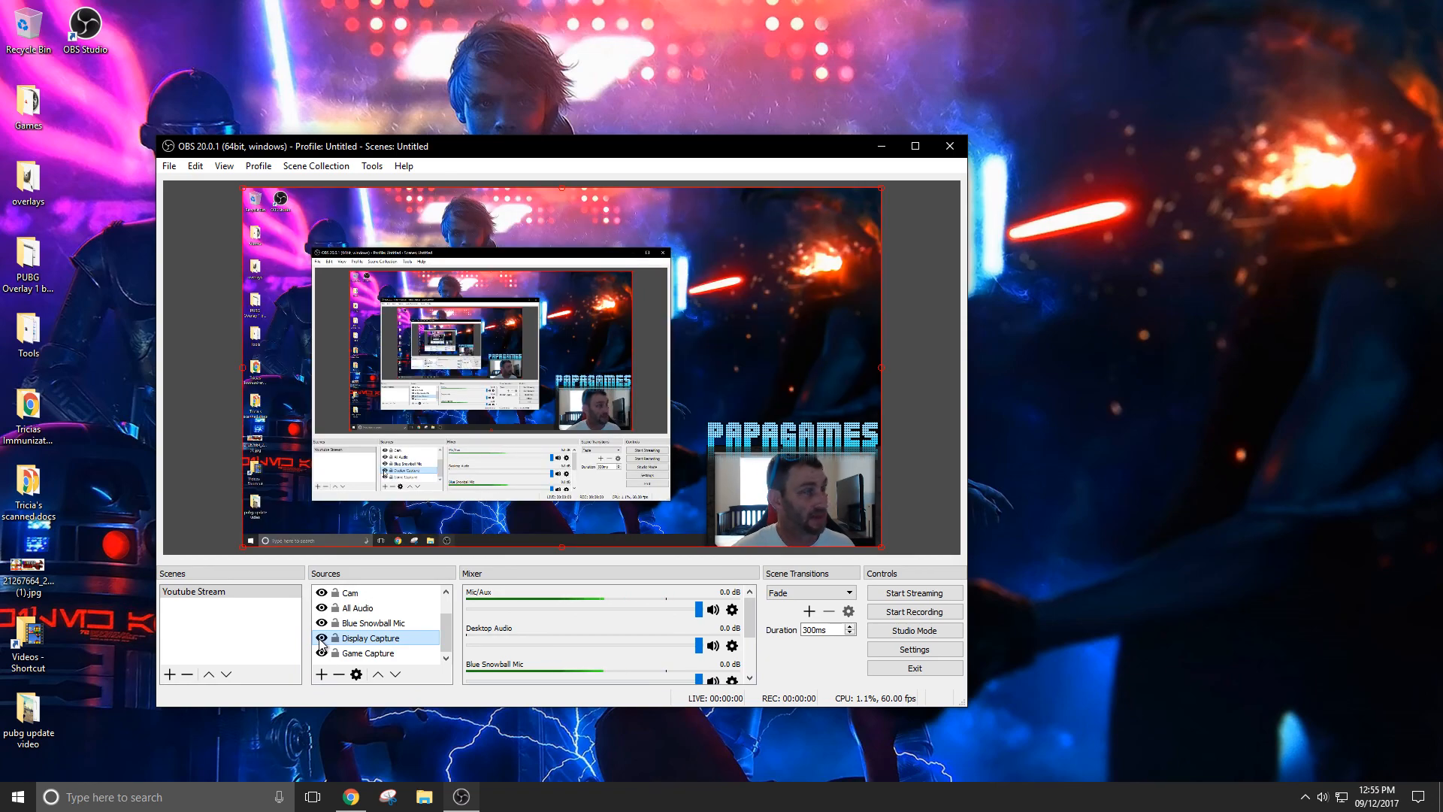
click(321, 637)
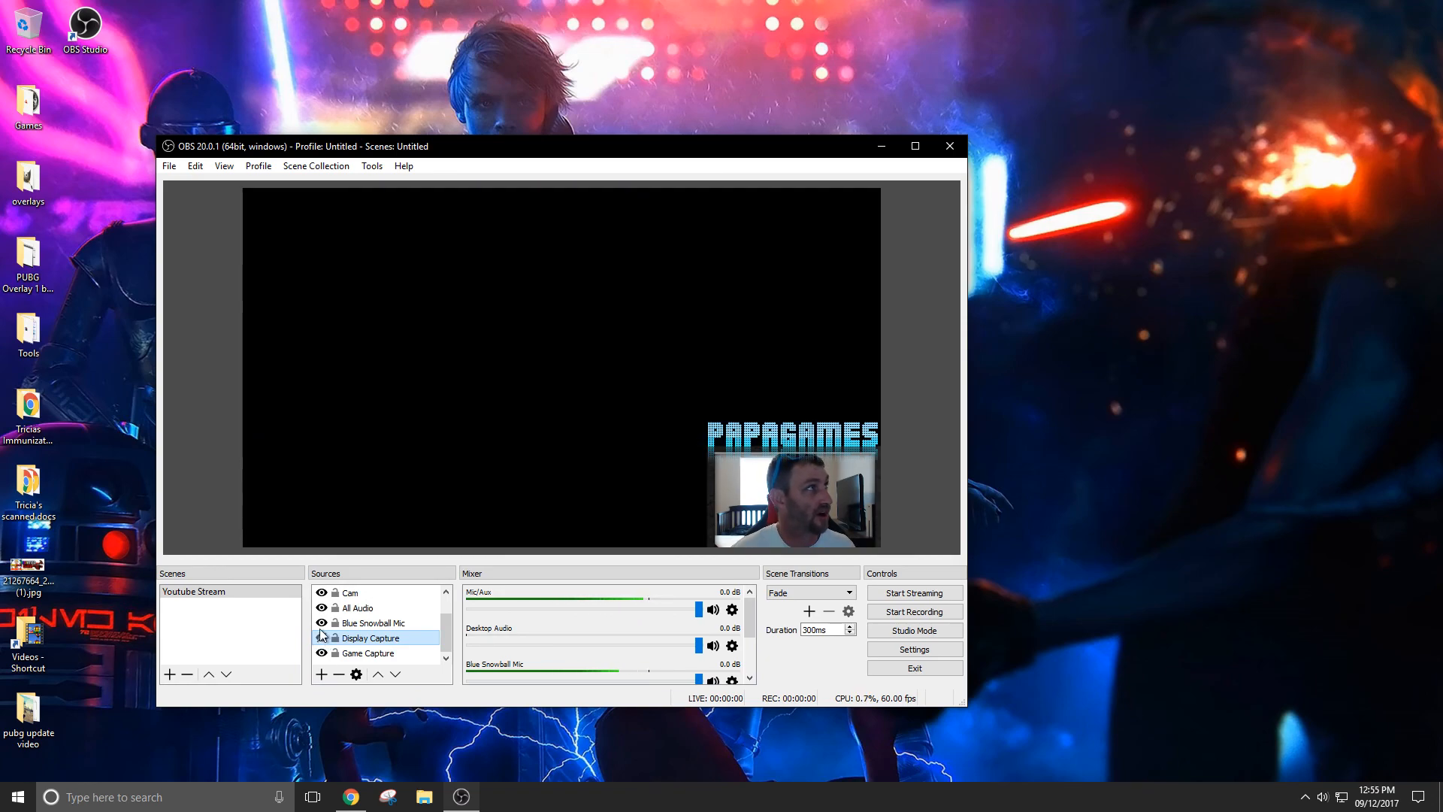
click(379, 653)
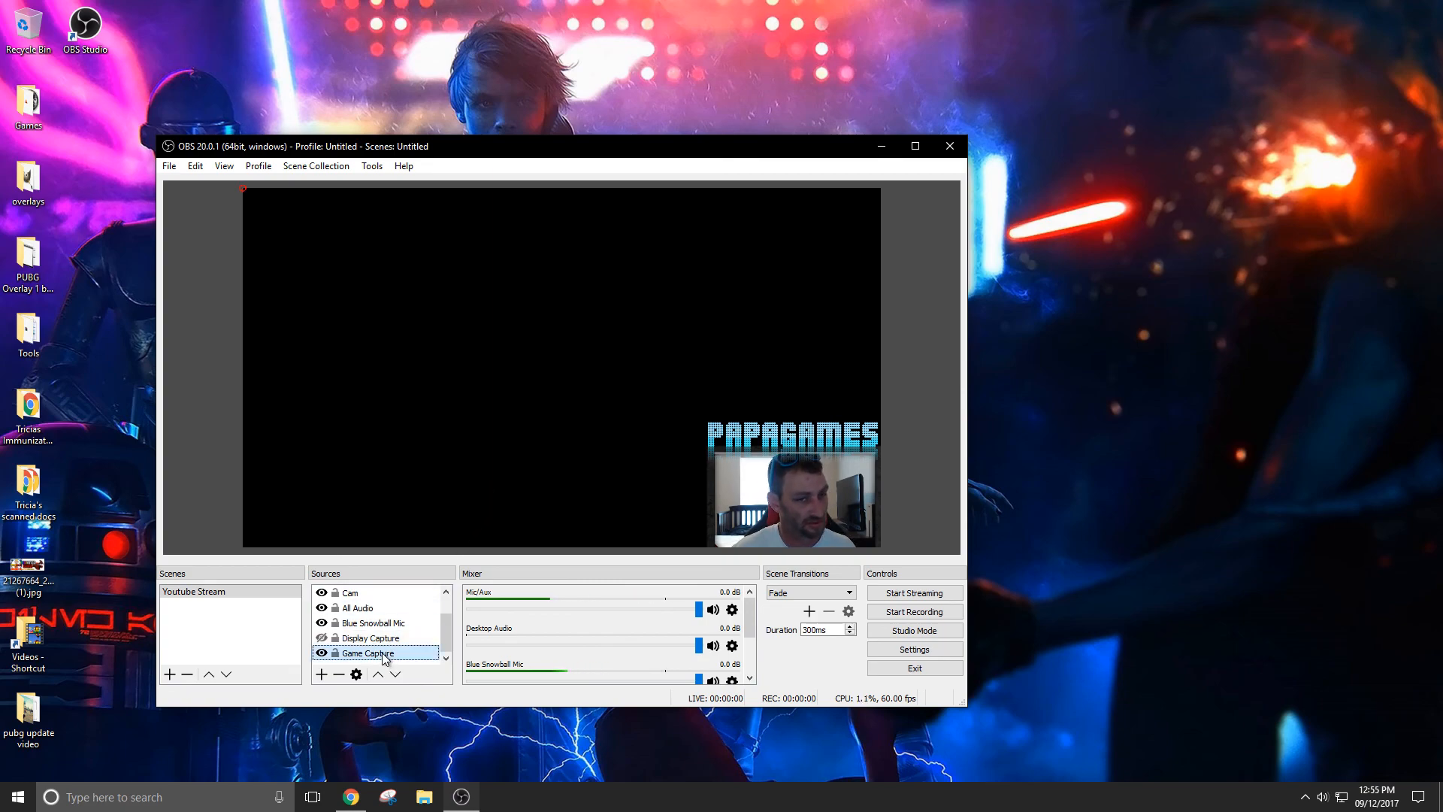
click(322, 637)
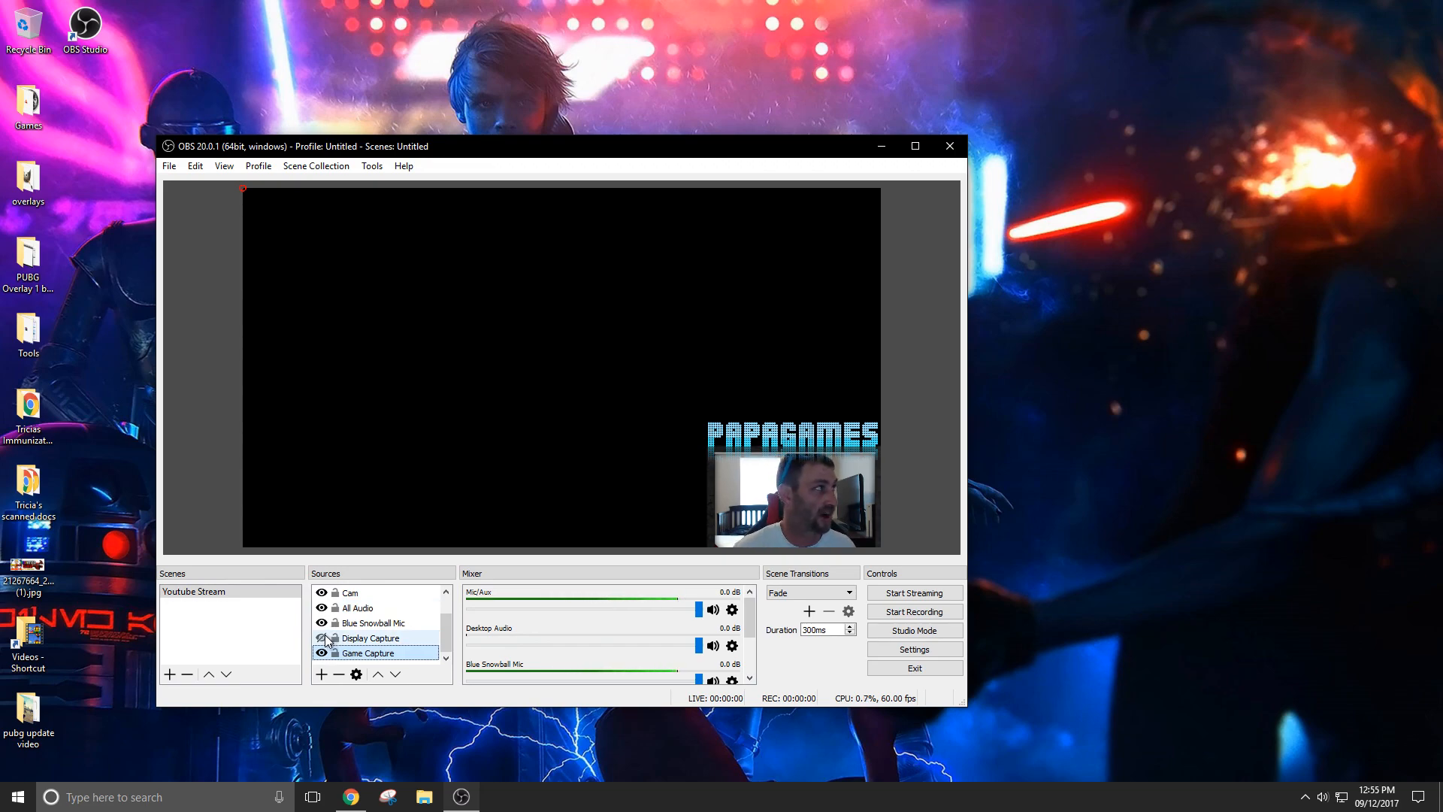
- Set the Game Capture source's mode to Capture specific window in its properties and accept the change
right_click(363, 657)
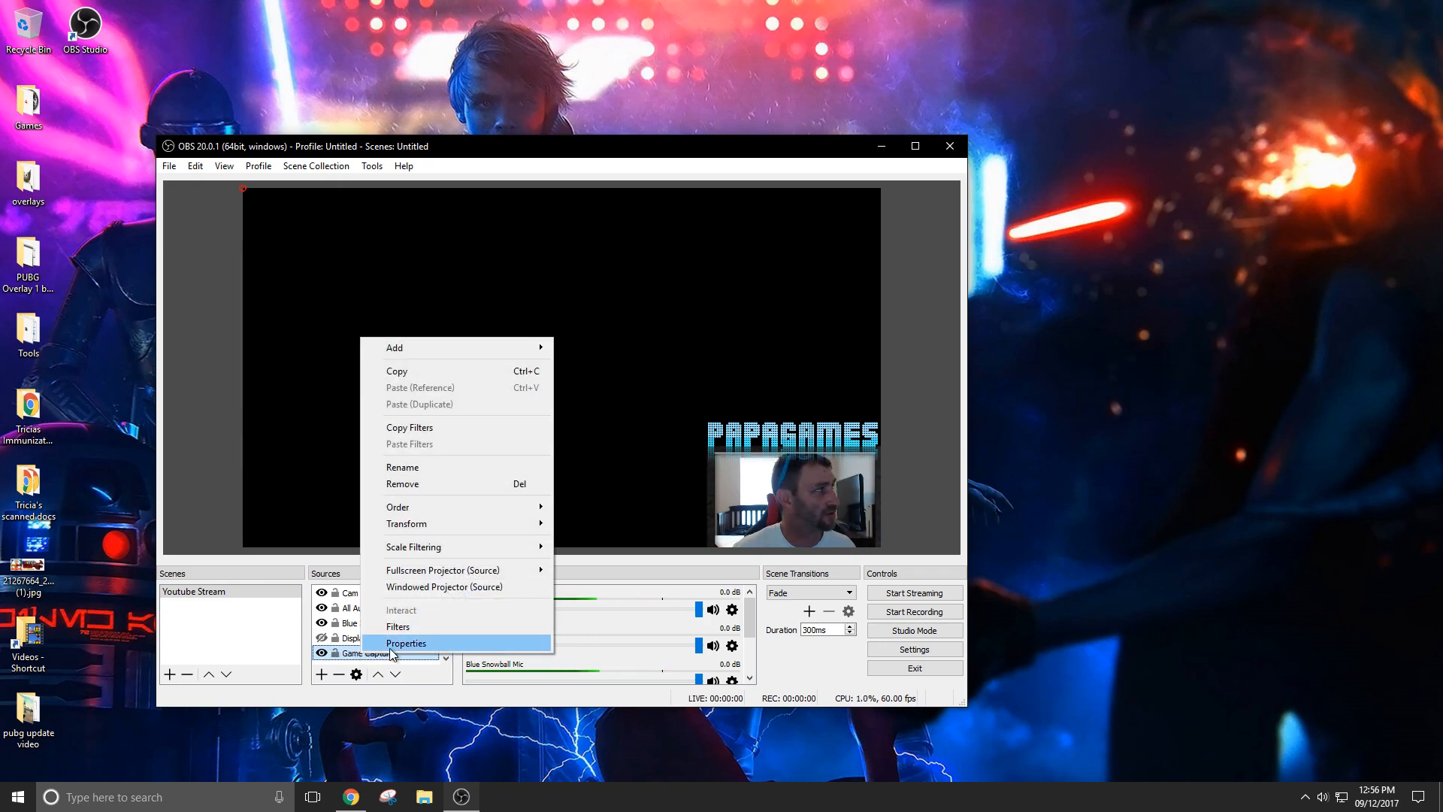
click(404, 643)
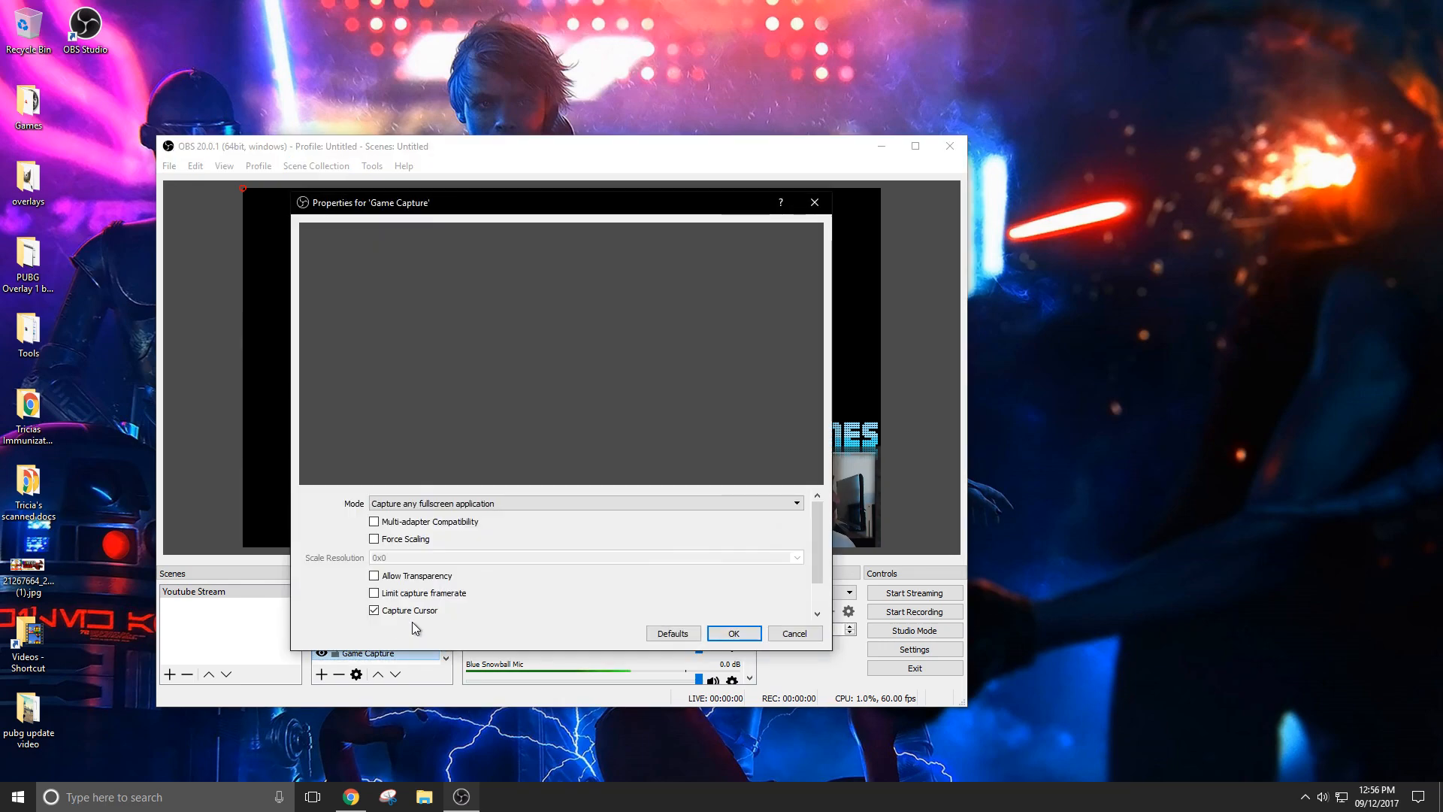
click(464, 504)
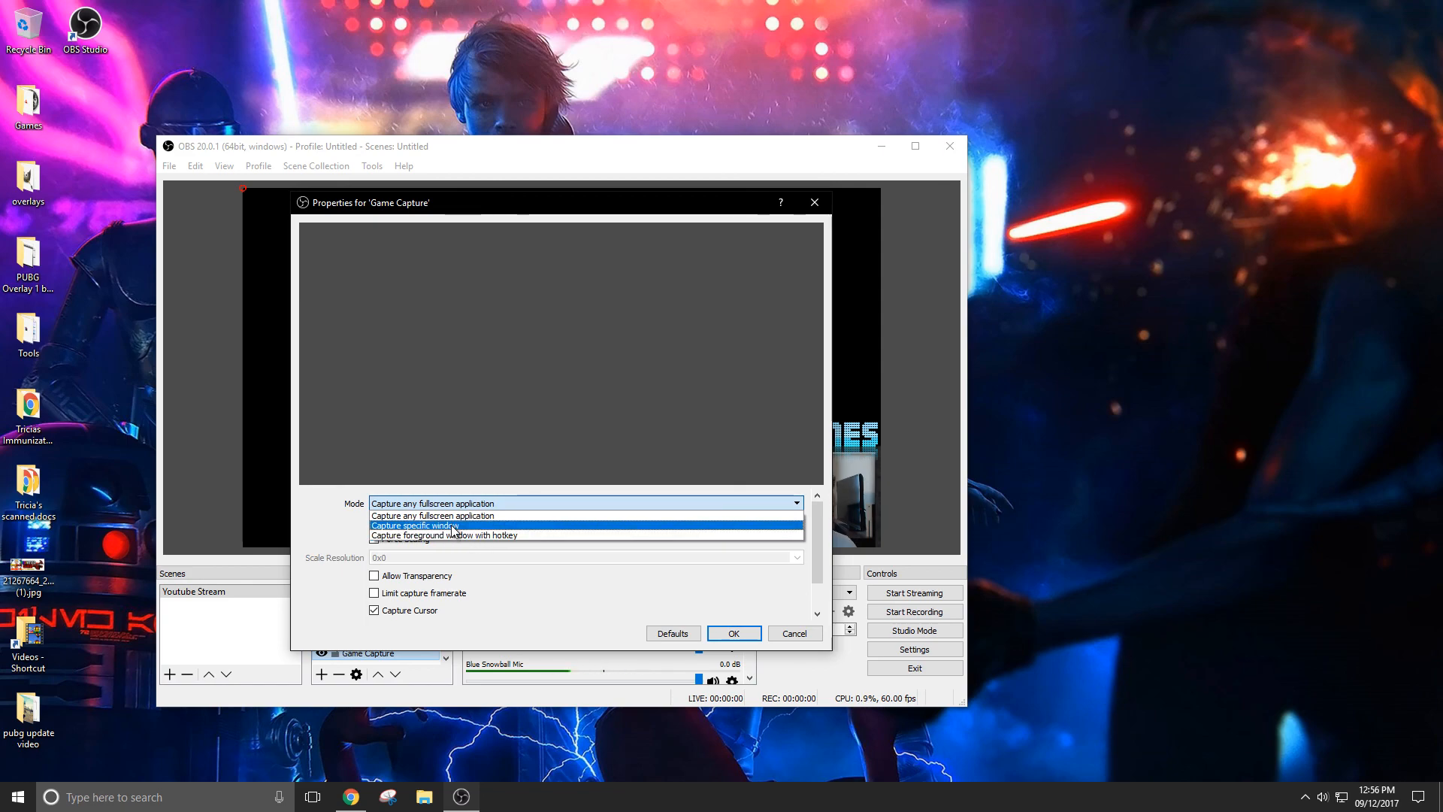
click(453, 526)
click(740, 634)
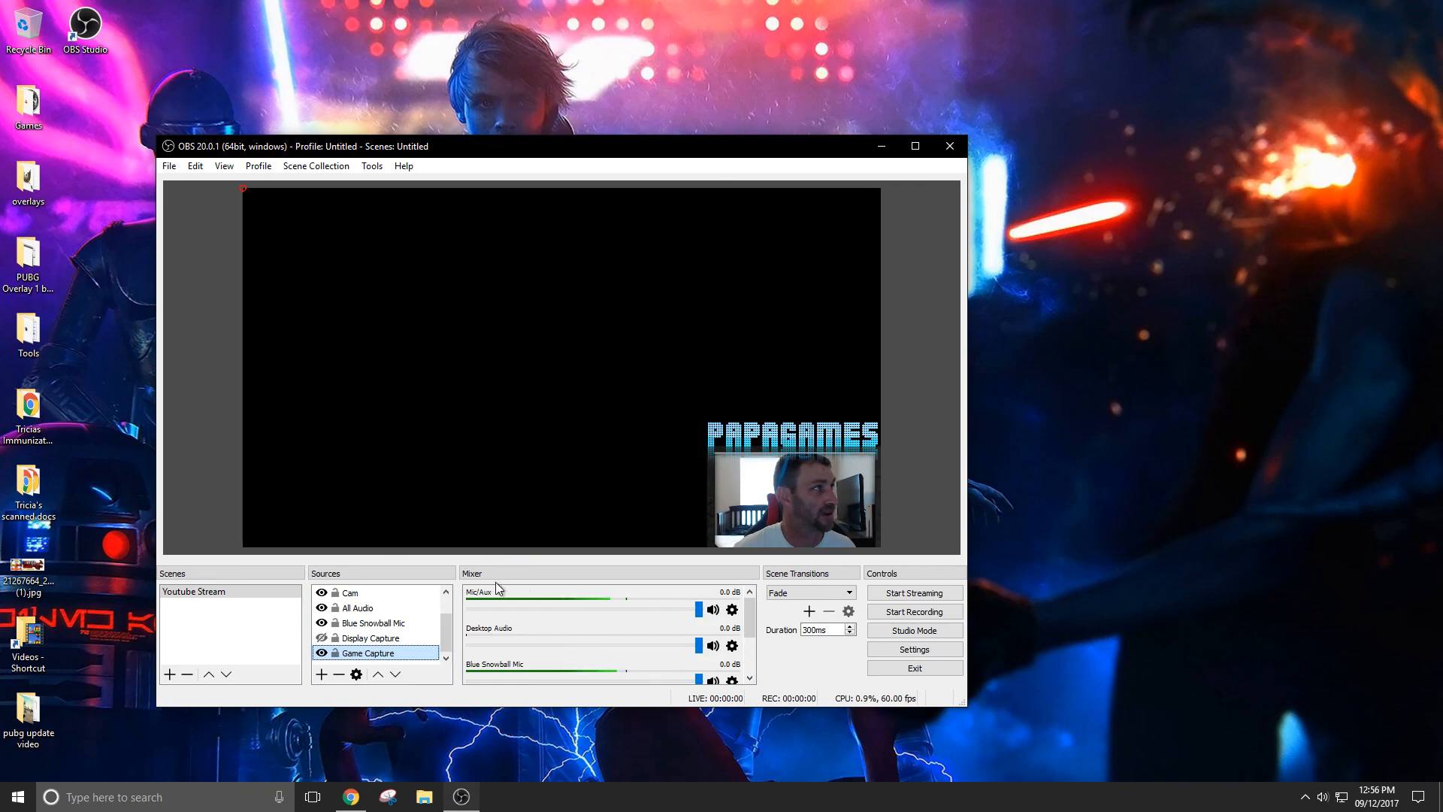